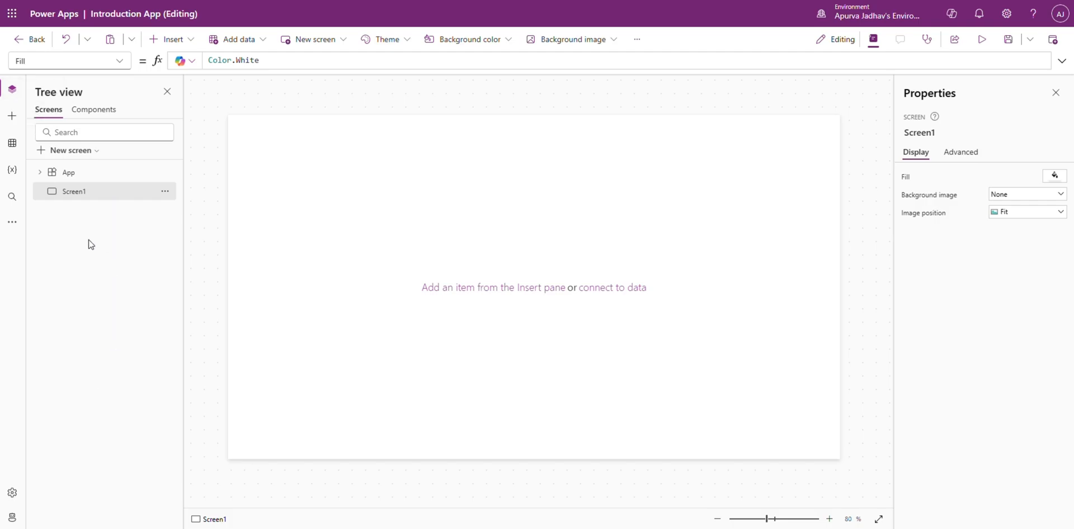
Insert a text label at about X 433, Y 105, a button, and a date picker at about X 76, Y 412
click(18, 126)
drag(75, 170, 422, 165)
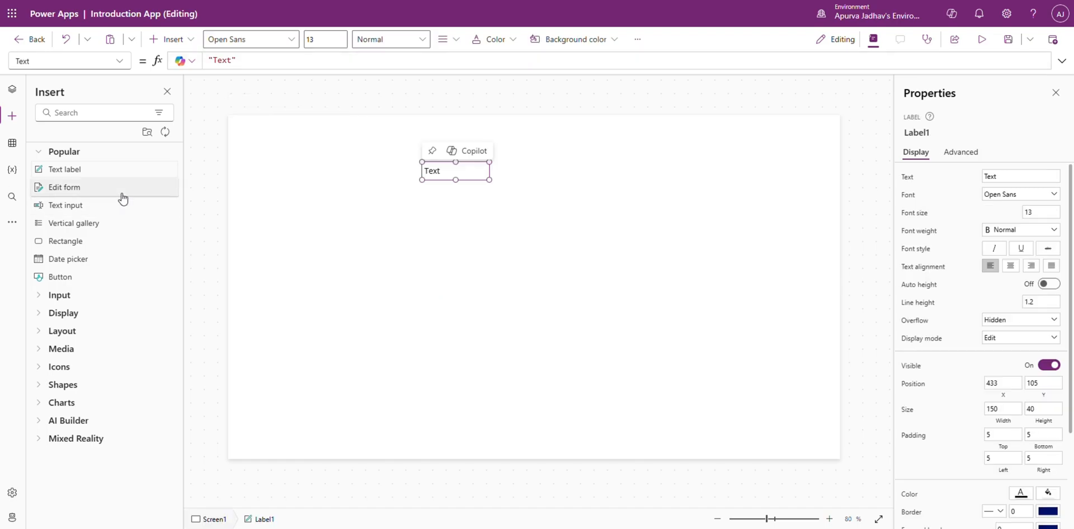
click(101, 276)
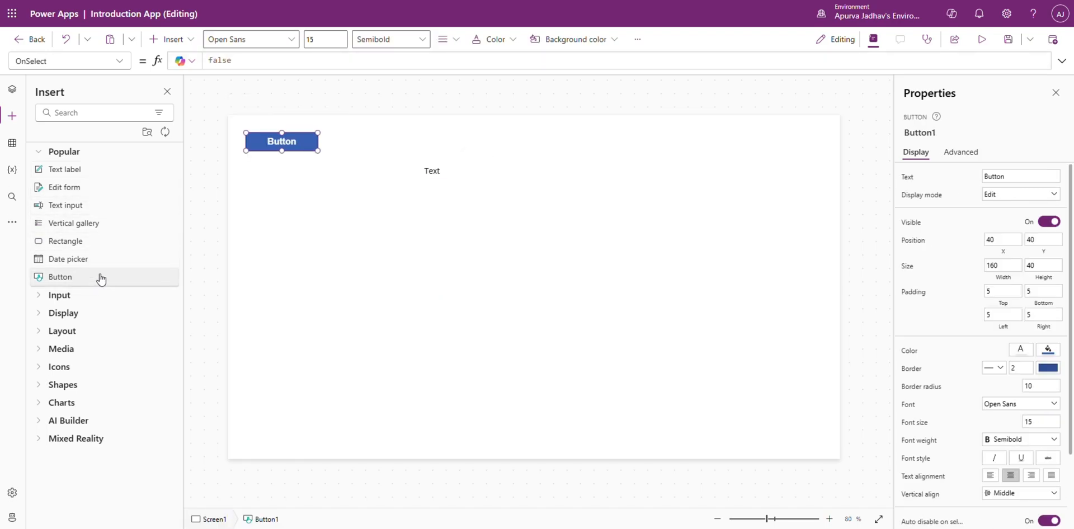
click(101, 260)
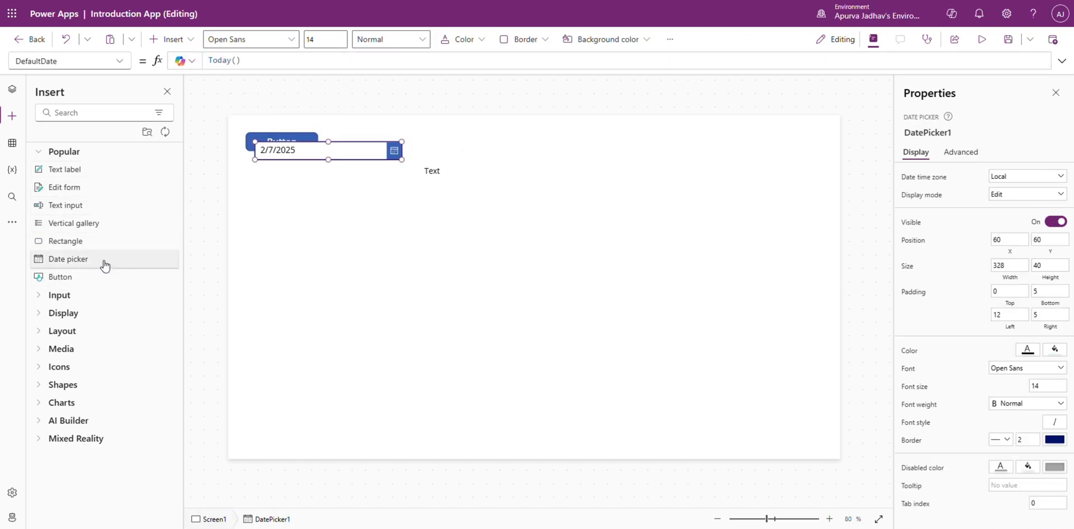
drag(371, 149, 377, 306)
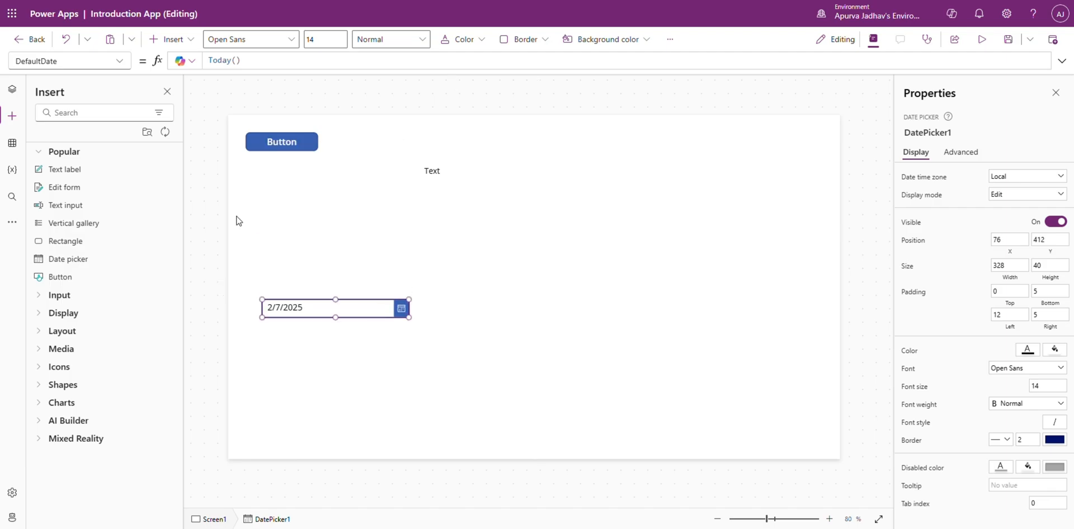
Examine the tree structure of the screen by selecting the label, button and date picker in turn
click(13, 90)
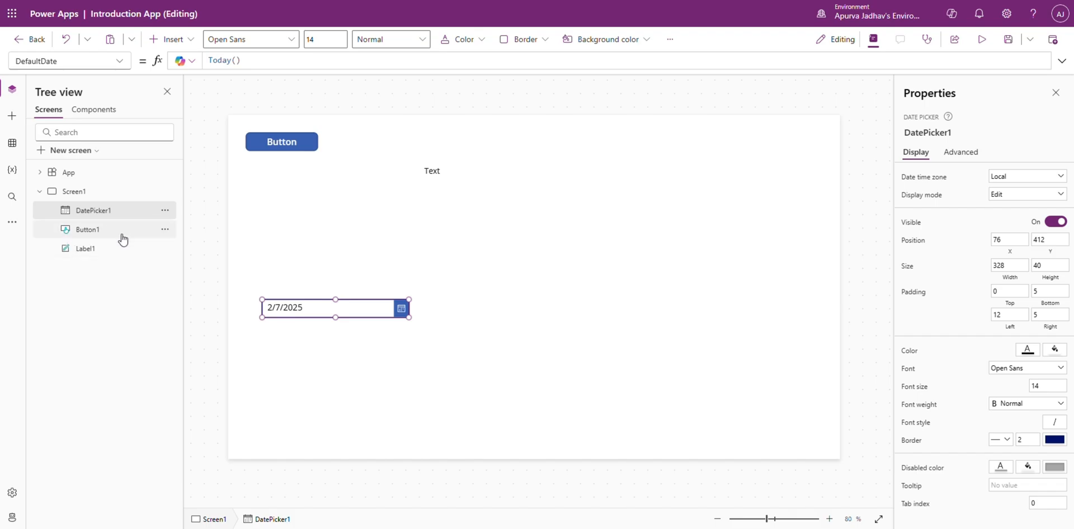
click(87, 253)
click(88, 232)
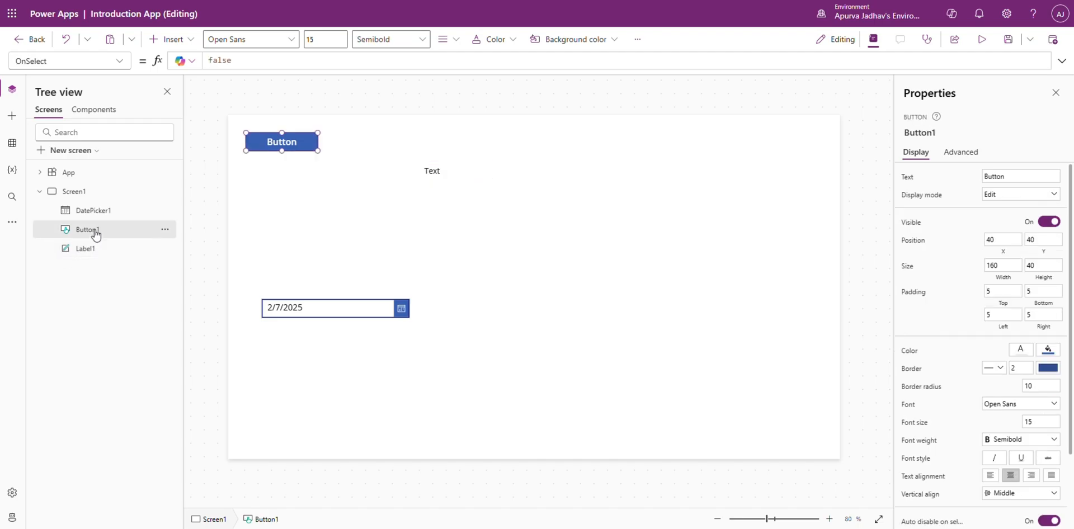
click(98, 219)
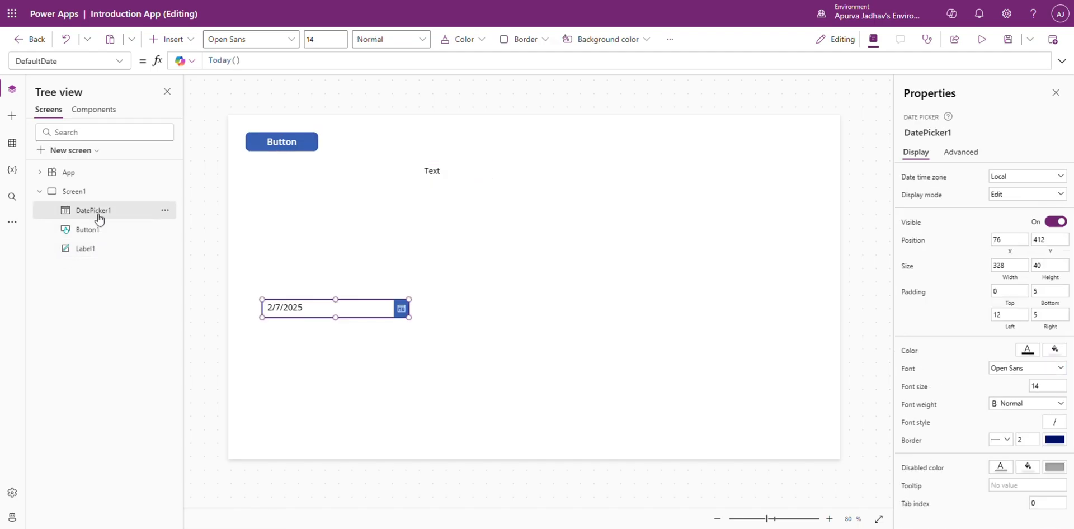
click(107, 248)
Stack the button over the text label at about X 404, Y 105, and the date picker over both at about X 344, Y 105
drag(299, 139, 451, 172)
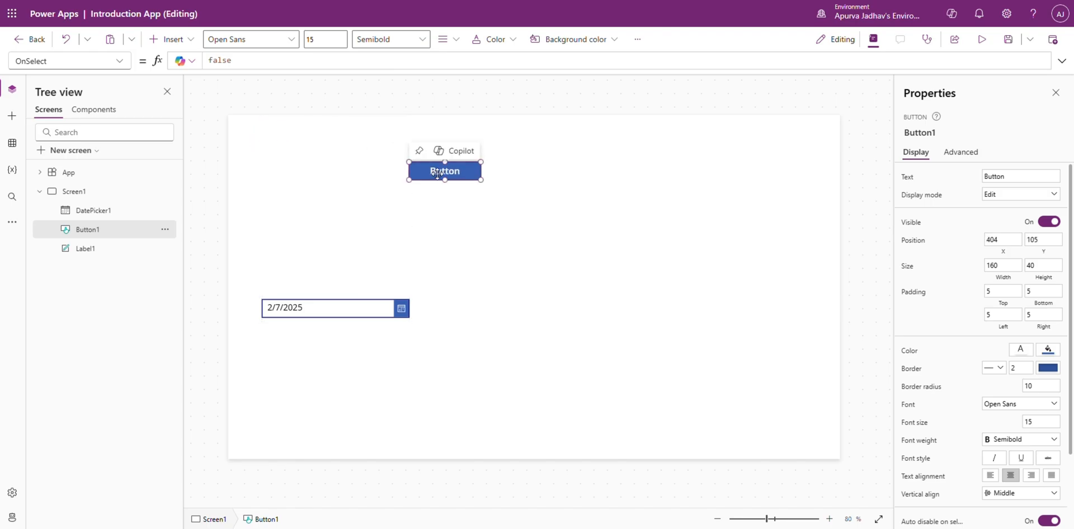
drag(358, 307, 479, 169)
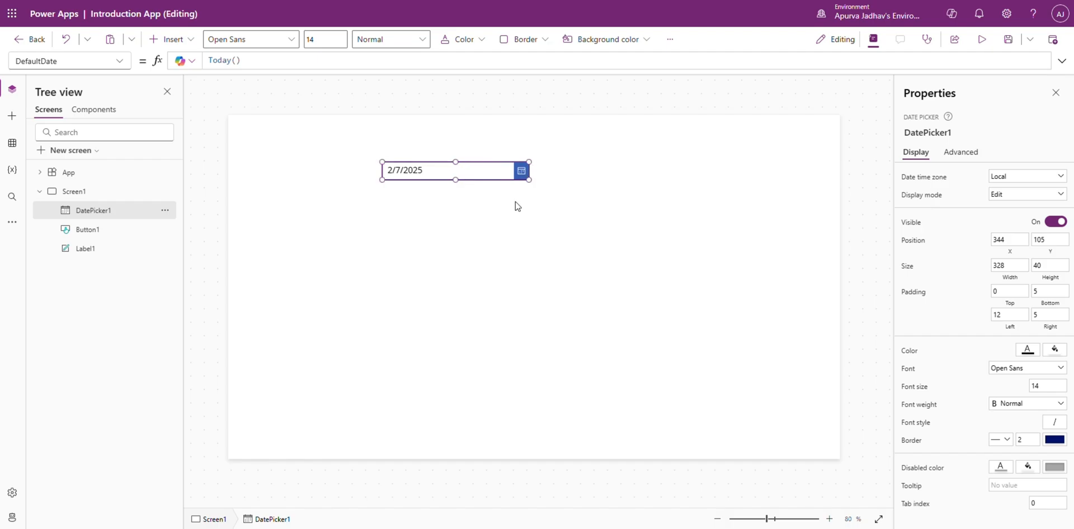
Send the date picker to the back of the stack and move it below the button to about X 360, Y 224
right_click(433, 175)
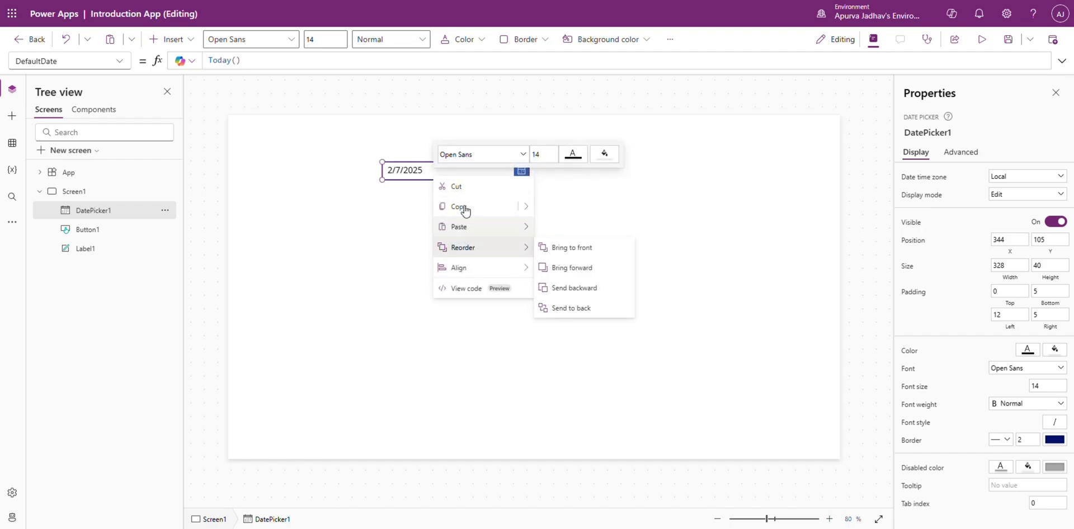
mouse_move(467, 252)
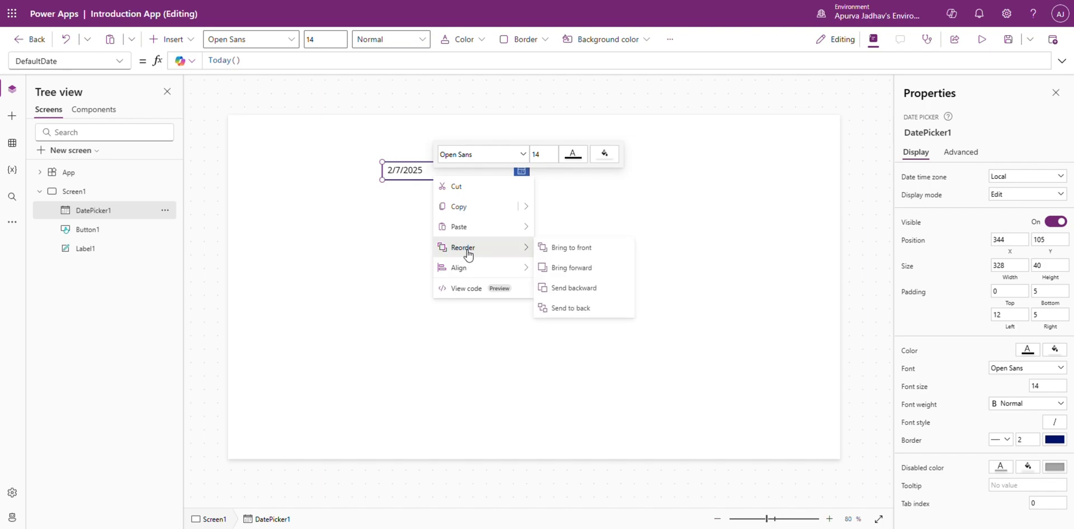
click(585, 314)
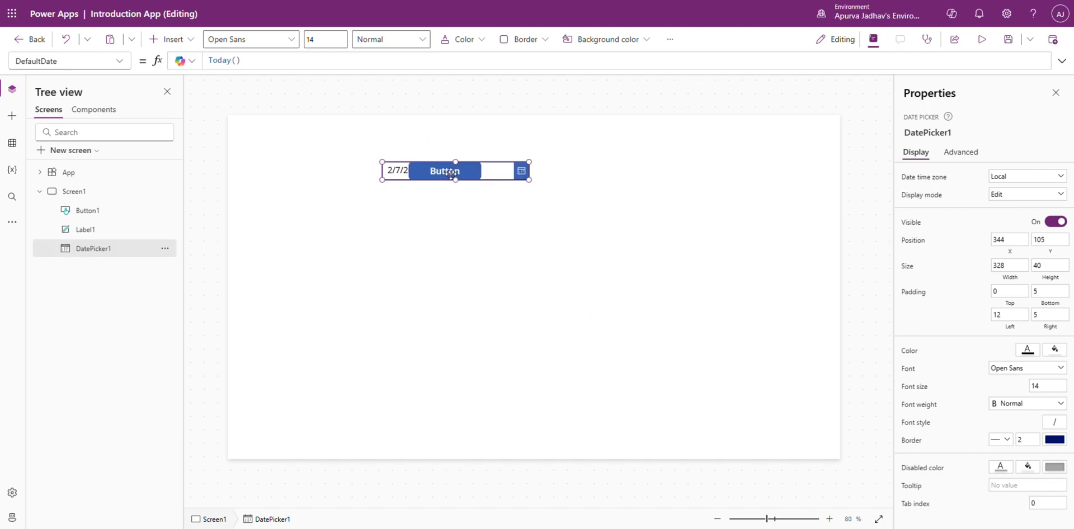
drag(491, 176, 511, 225)
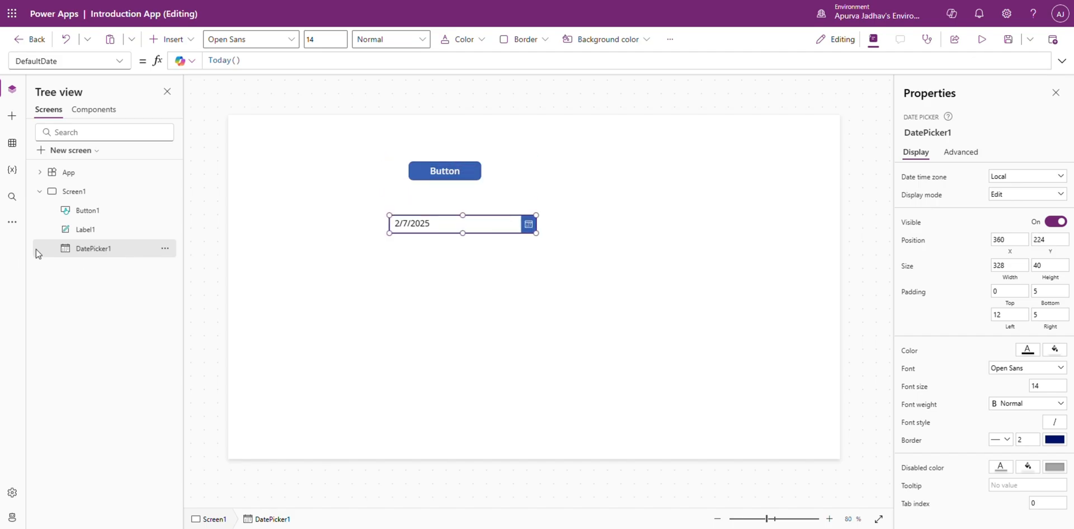
Look at the reorder options offered for the button in the tree structure
click(96, 212)
click(164, 212)
mouse_move(193, 339)
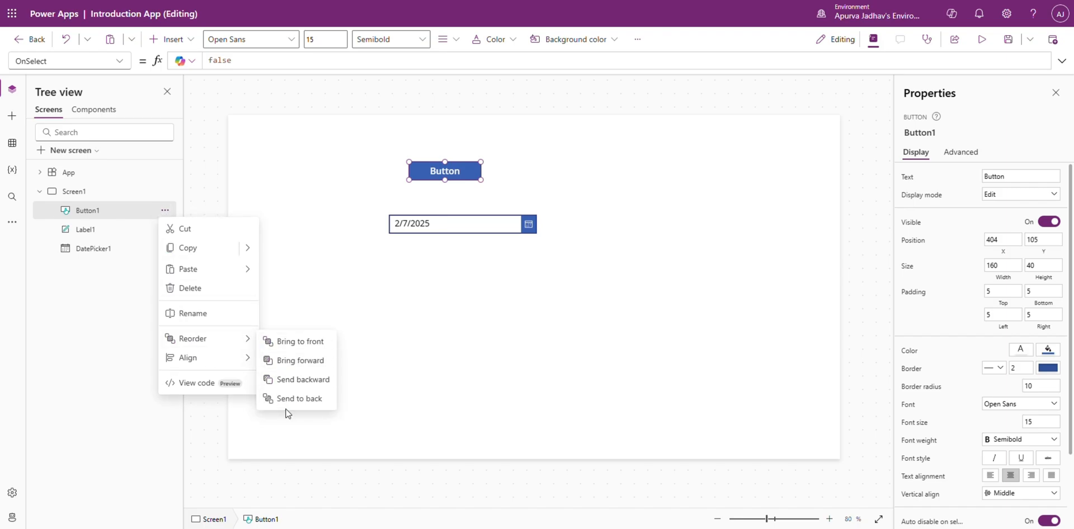
click(333, 316)
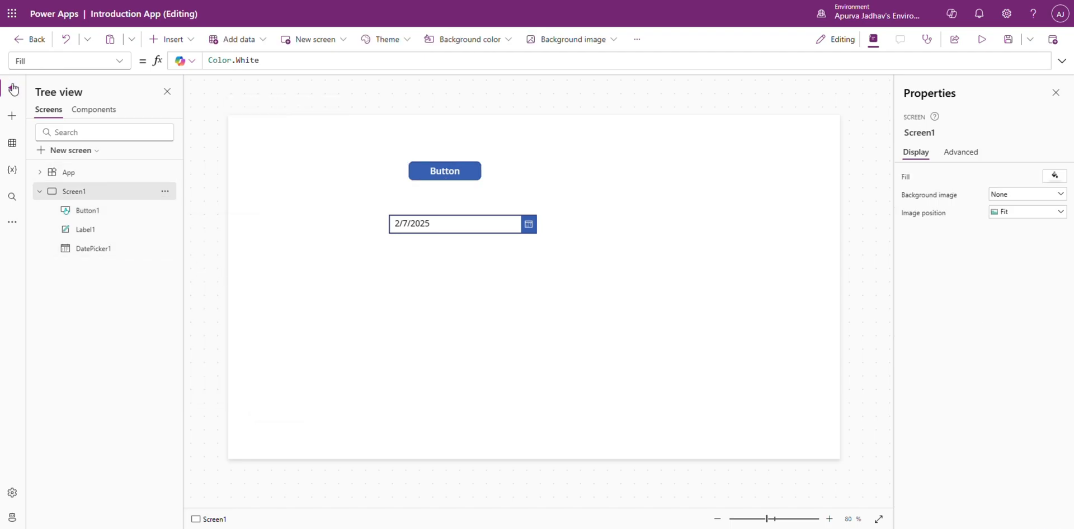
Examine the Dataverse tables and the connectors offered as data sources for the app
click(13, 118)
click(12, 143)
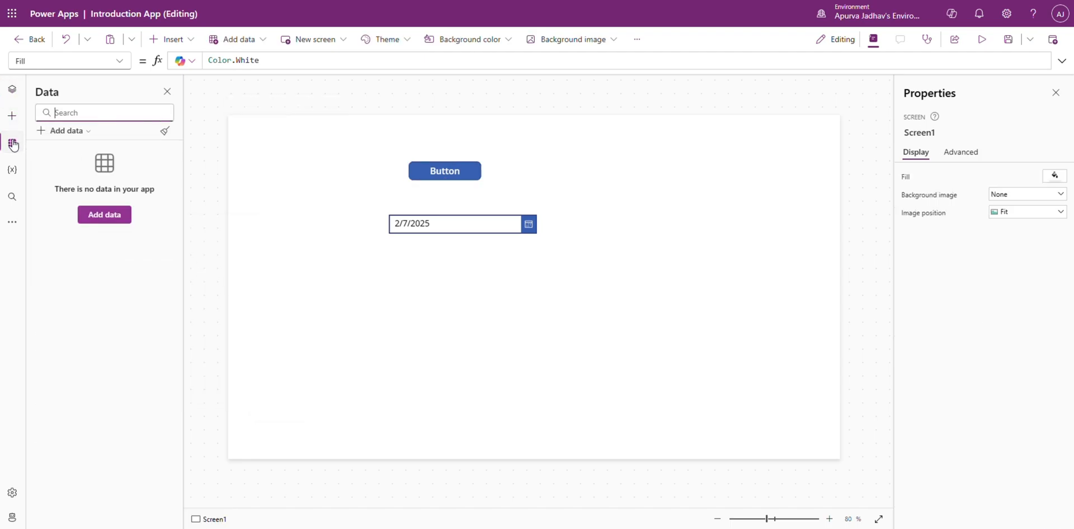
click(64, 131)
mouse_move(106, 246)
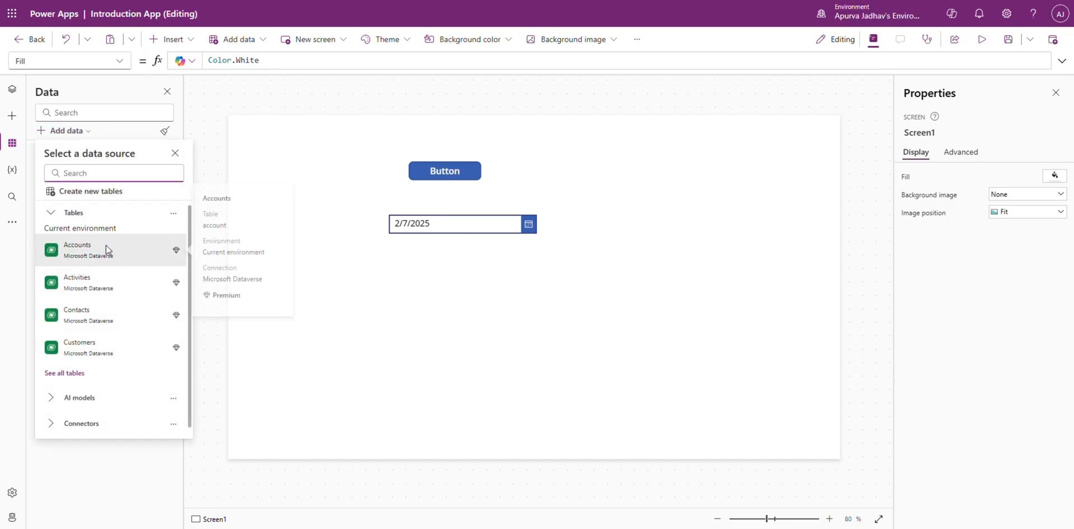
scroll(99, 352, down, 1)
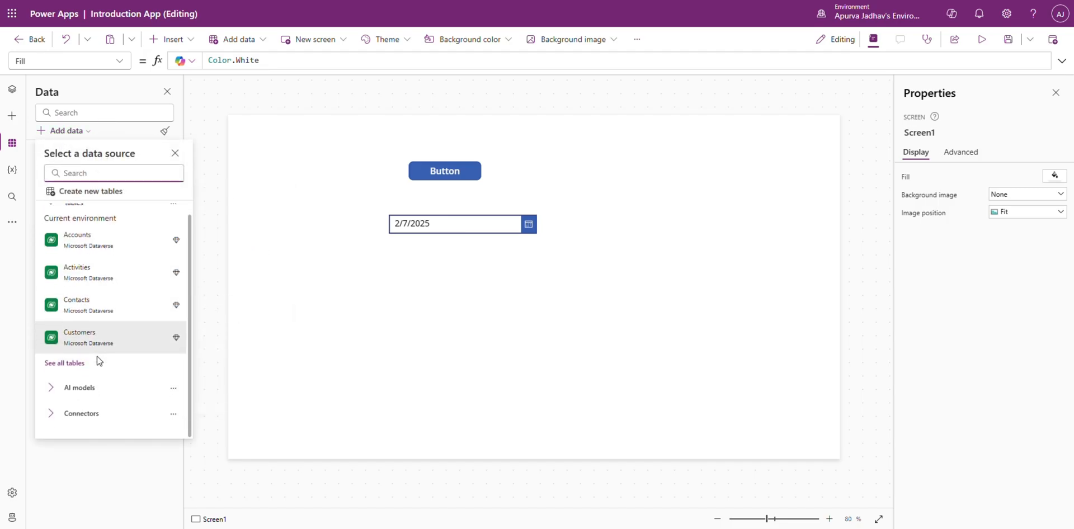
click(52, 413)
scroll(141, 391, down, 5)
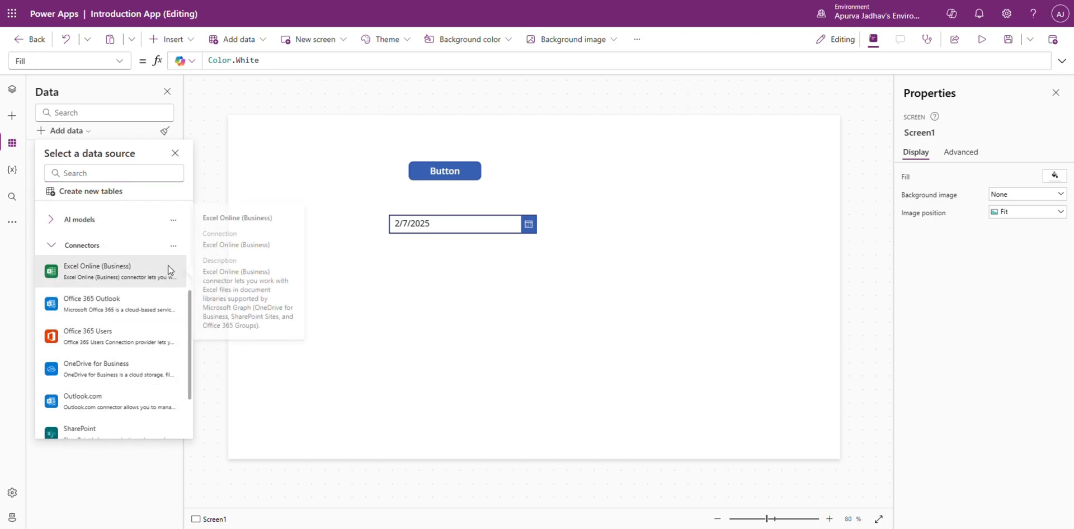
scroll(154, 390, down, 2)
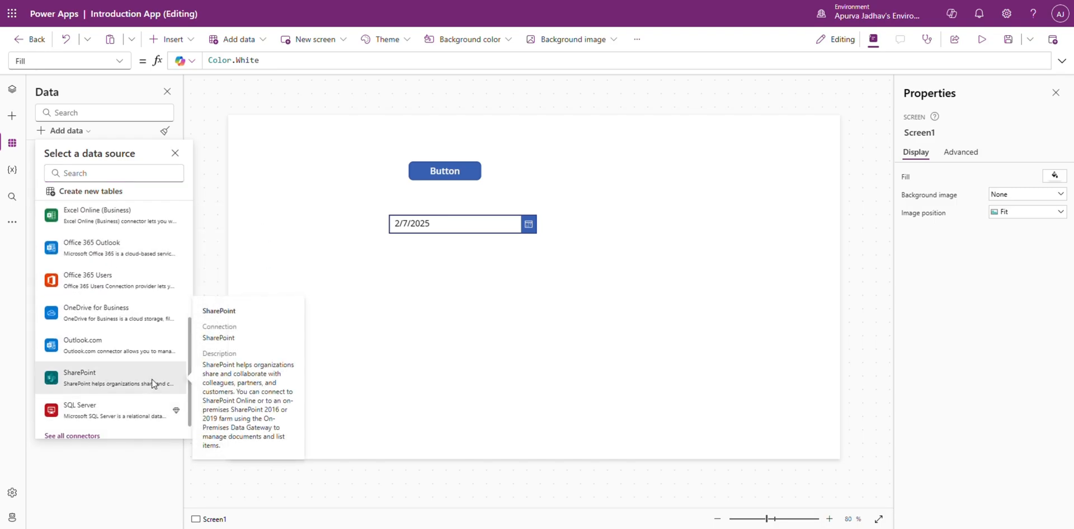
scroll(152, 386, up, 2)
scroll(153, 383, down, 2)
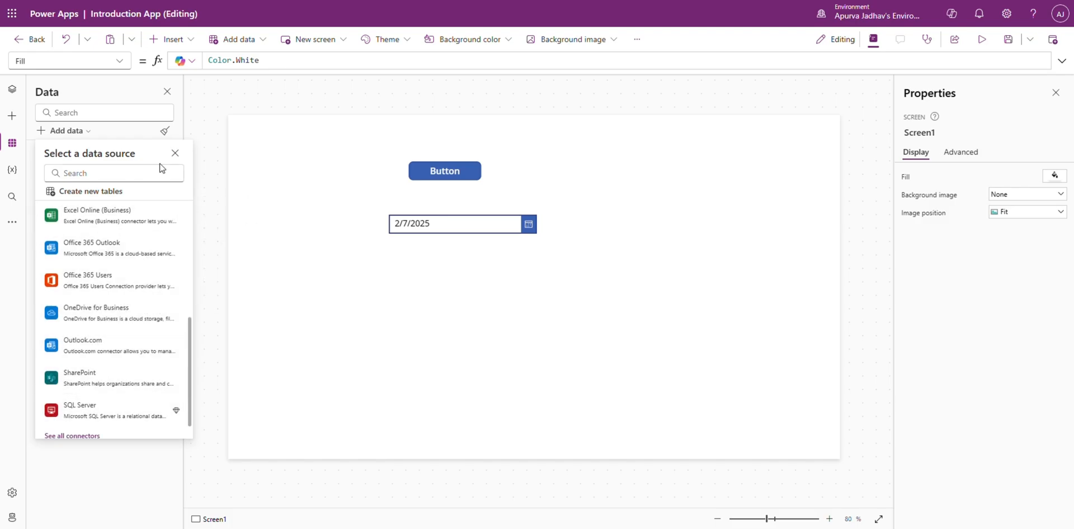
click(175, 153)
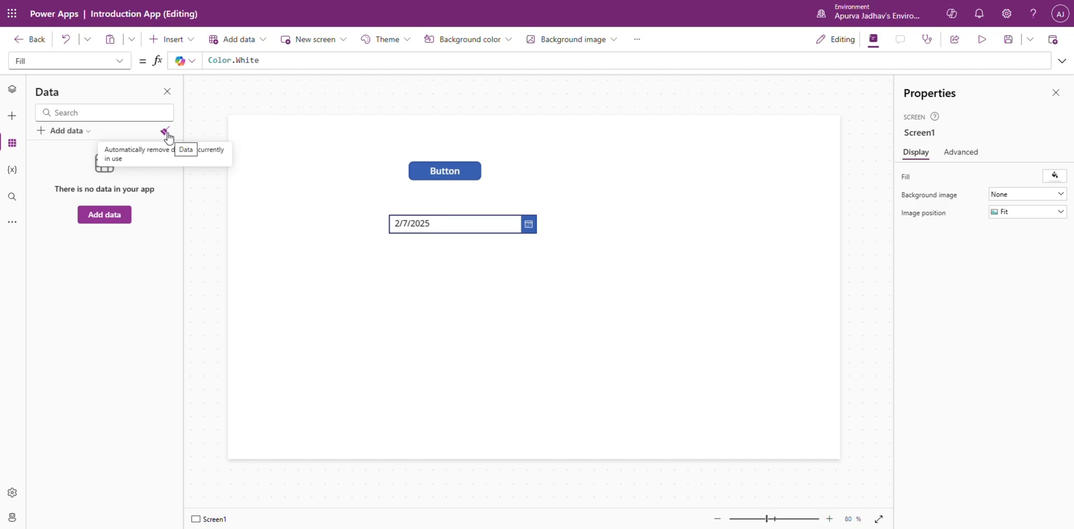
Set the button's OnSelect formula to UpdateContext({Test: false}); ClearCollect(colTest, {order: 1}) and run the button's action
click(15, 171)
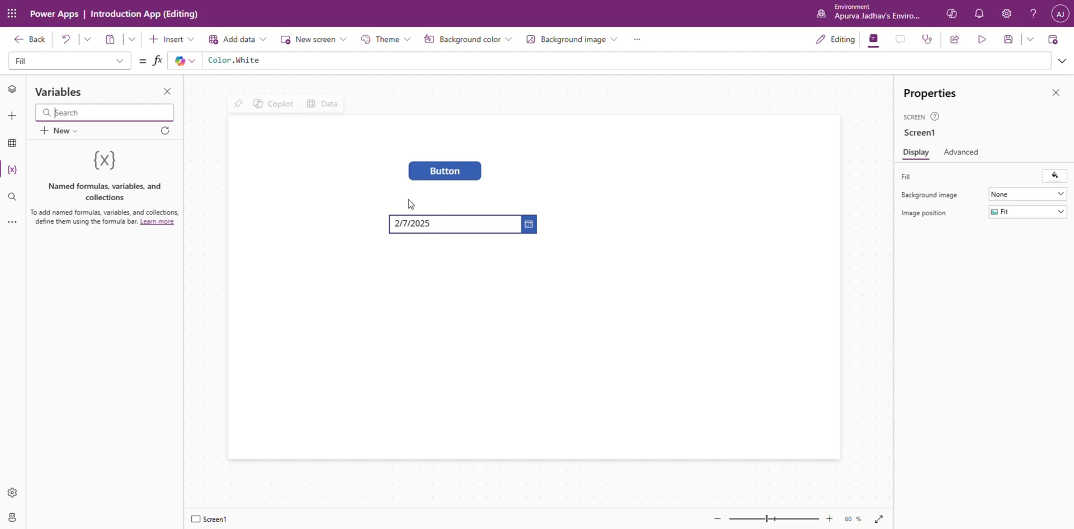
click(443, 171)
click(278, 61)
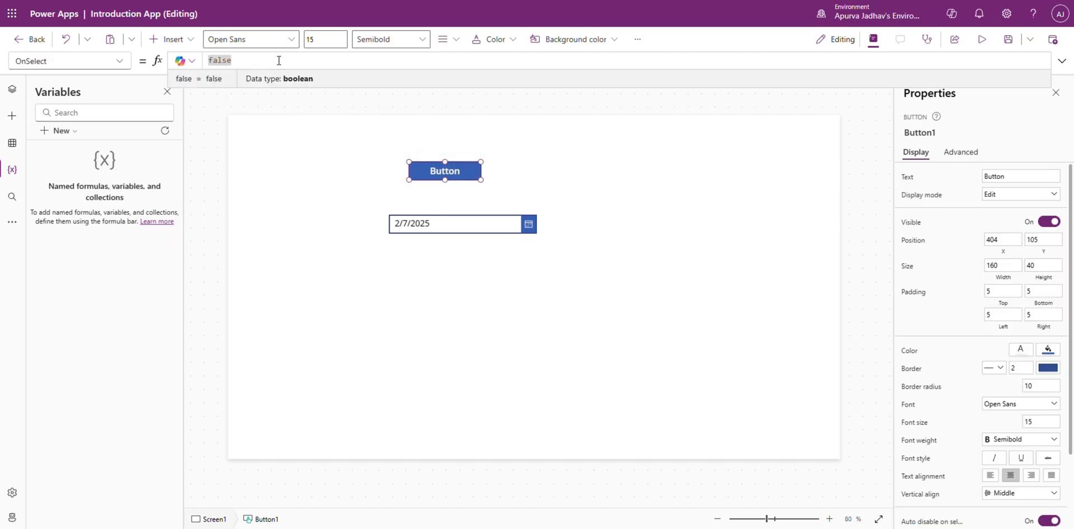
key(BackSpace)
text(Up)
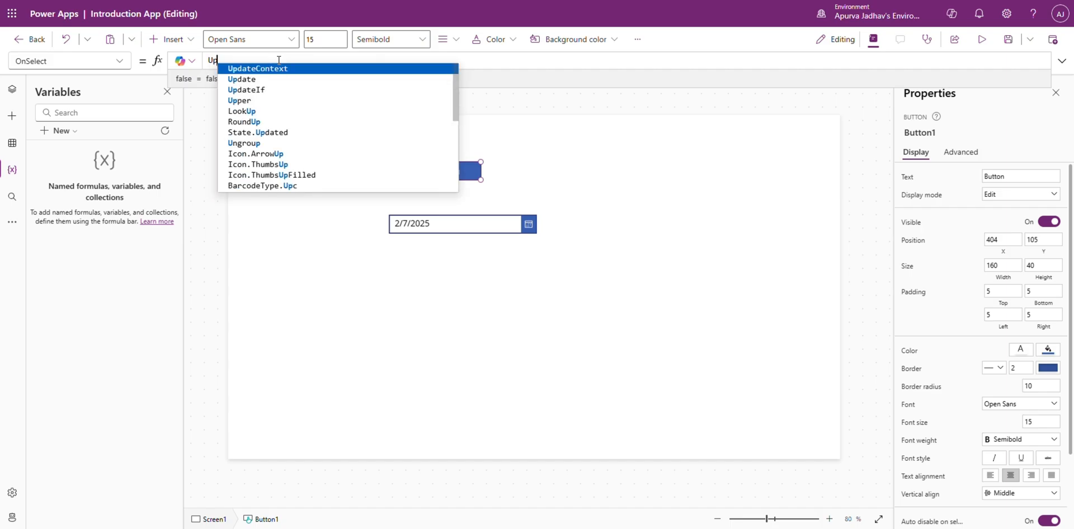
text(dateContext({)
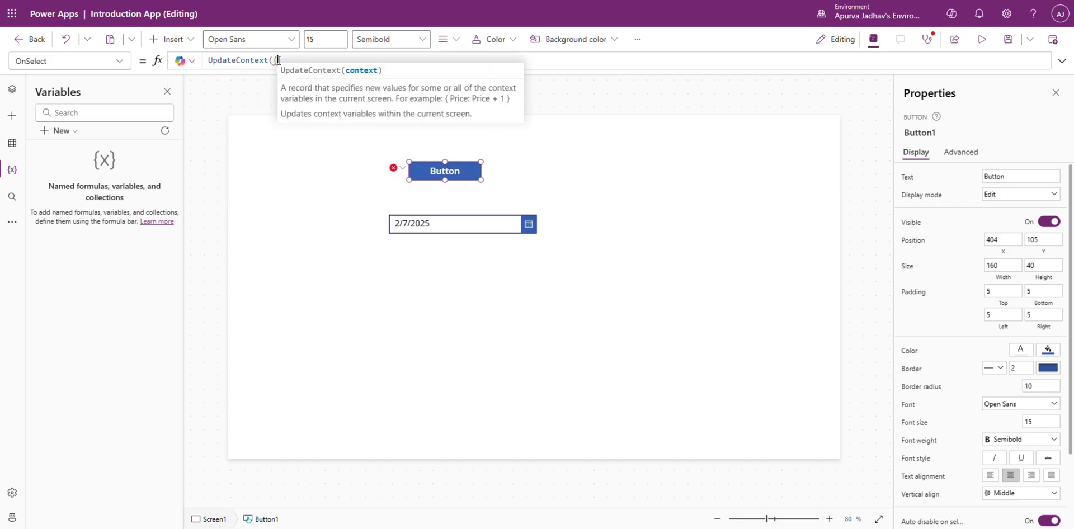
text(Test: )
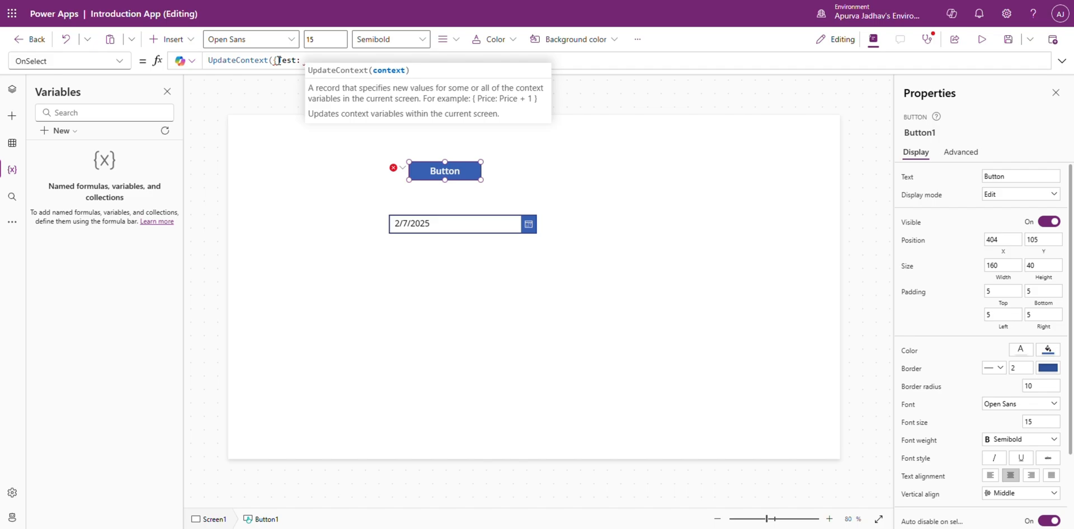
text(false)
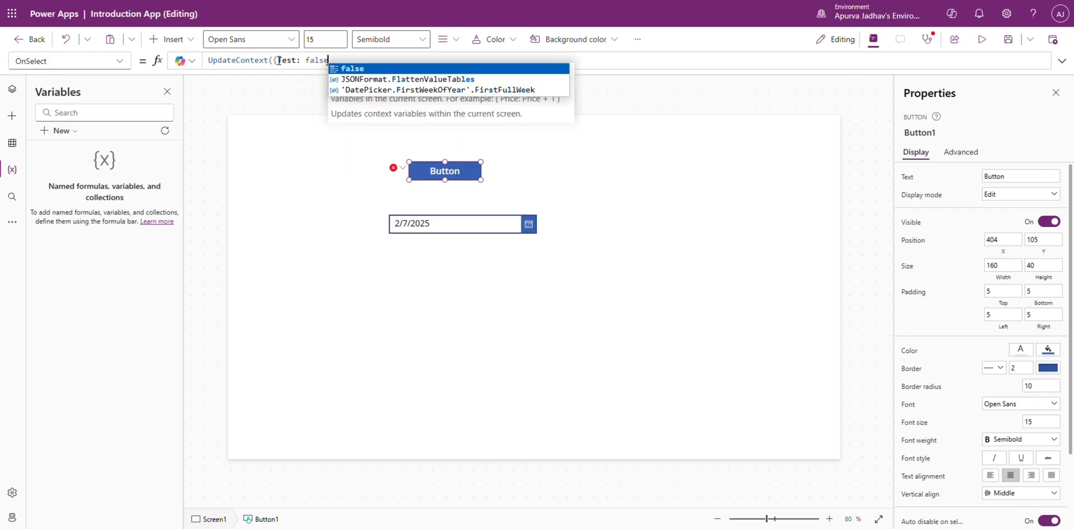
text(});)
key(shift+Return)
text(ClearCollect()
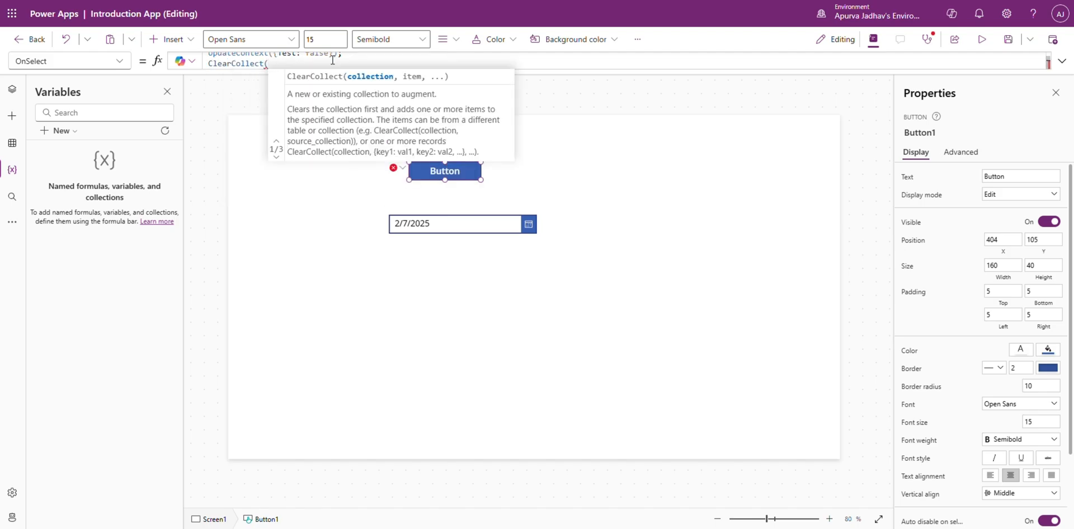
text(colTest, {order: 1}))
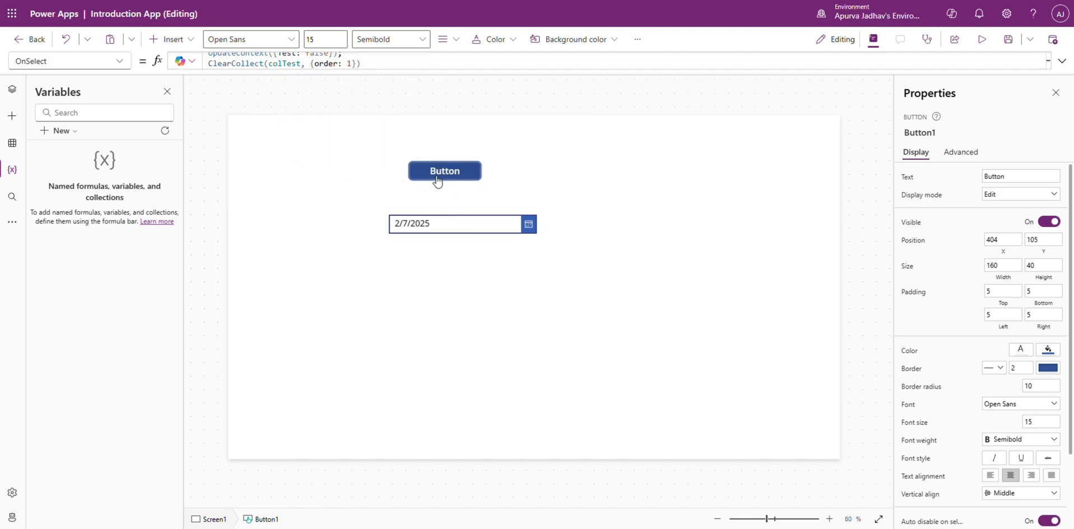
click(437, 180)
Inspect the colTest collection in the app's data and the context variables of Screen1 against the button's formula
click(11, 147)
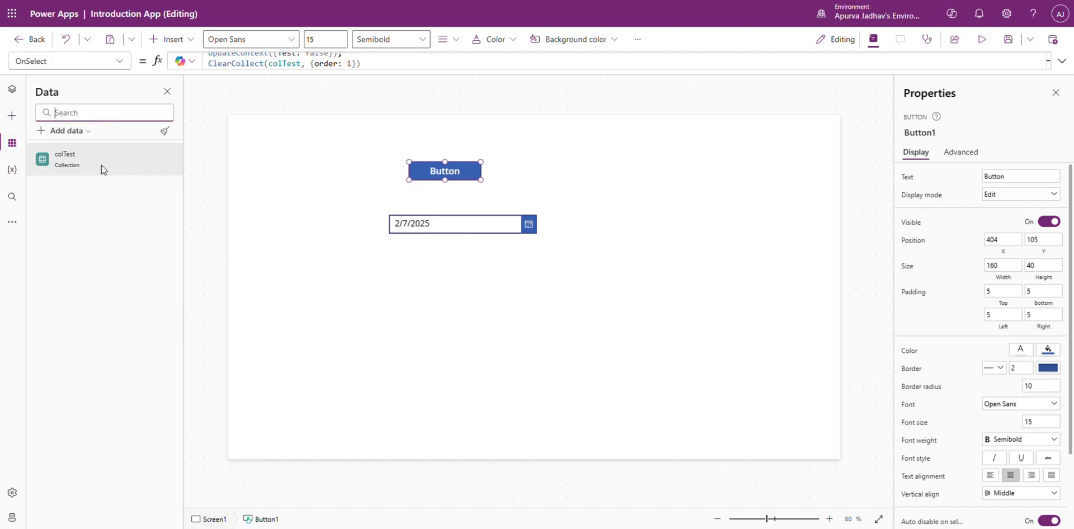
mouse_move(67, 172)
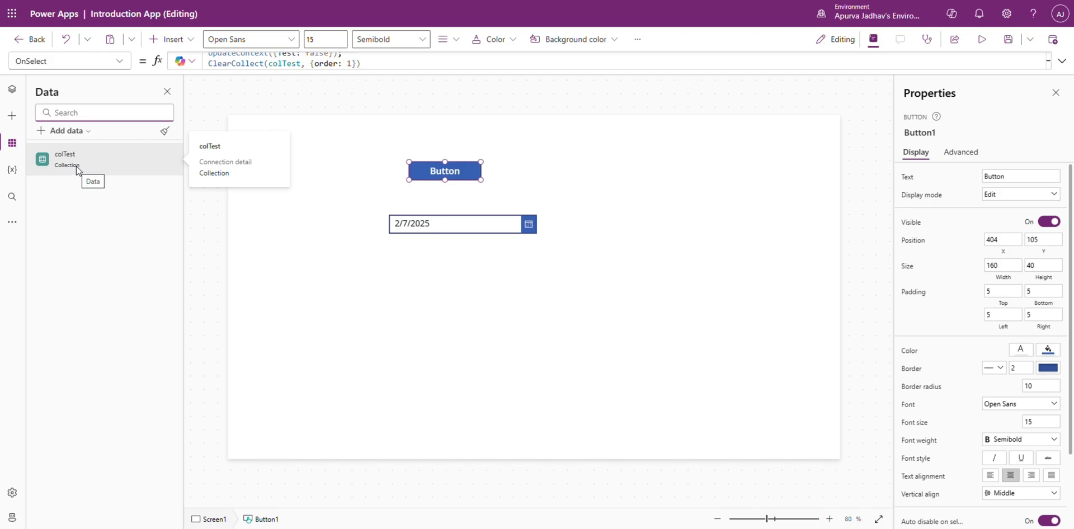
click(12, 169)
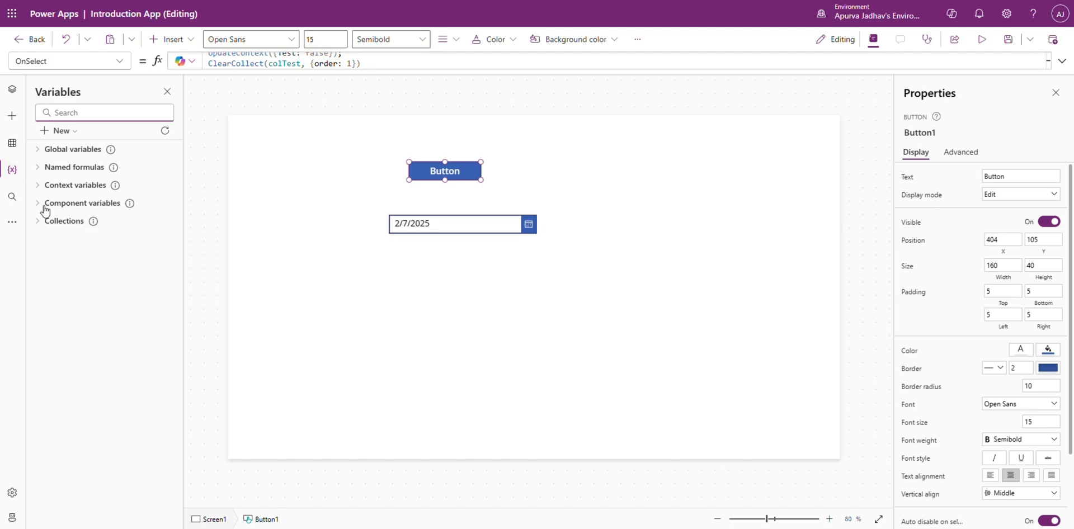
click(38, 189)
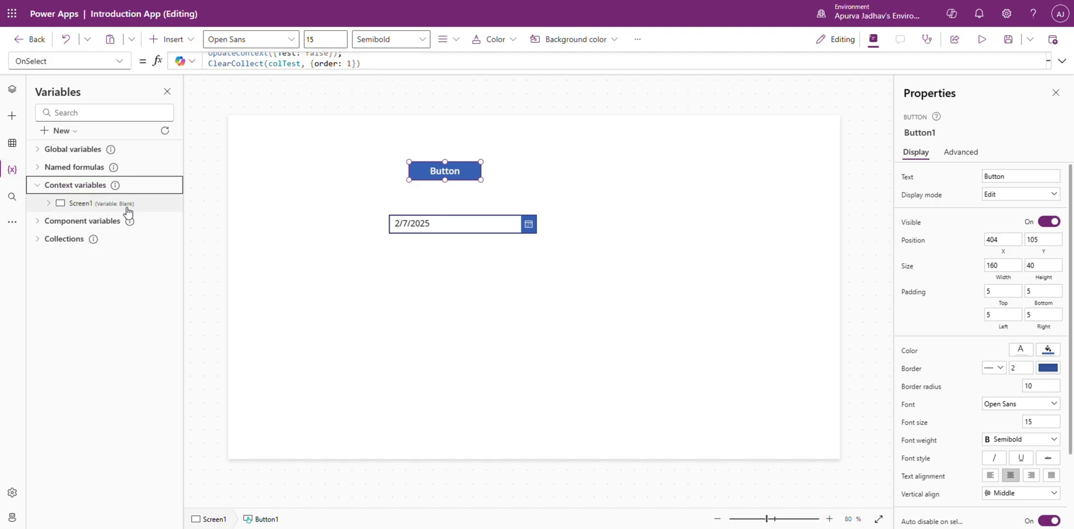
scroll(357, 68, up, 1)
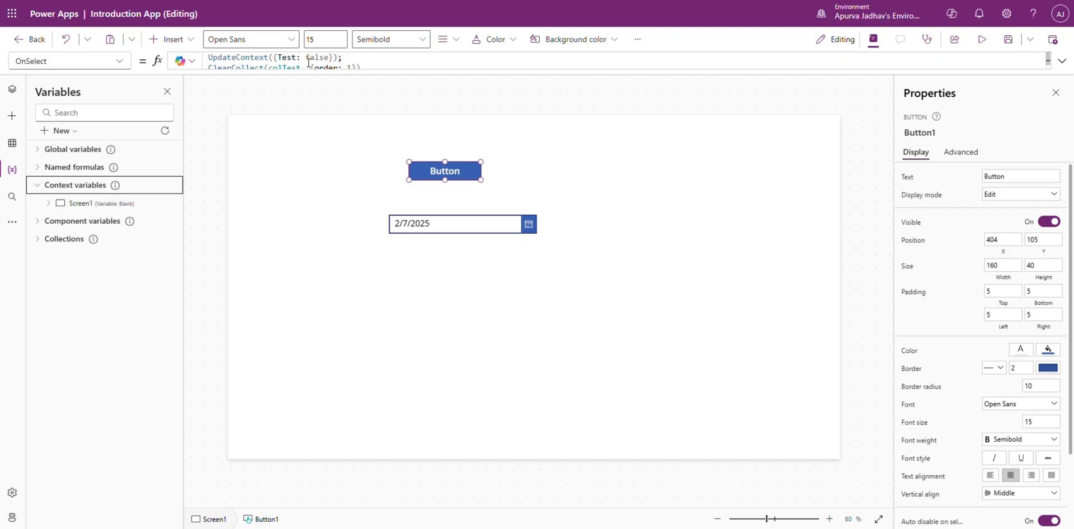
Inspect the colTest collection's table and its order column among the app's variables
click(37, 241)
click(164, 257)
click(178, 283)
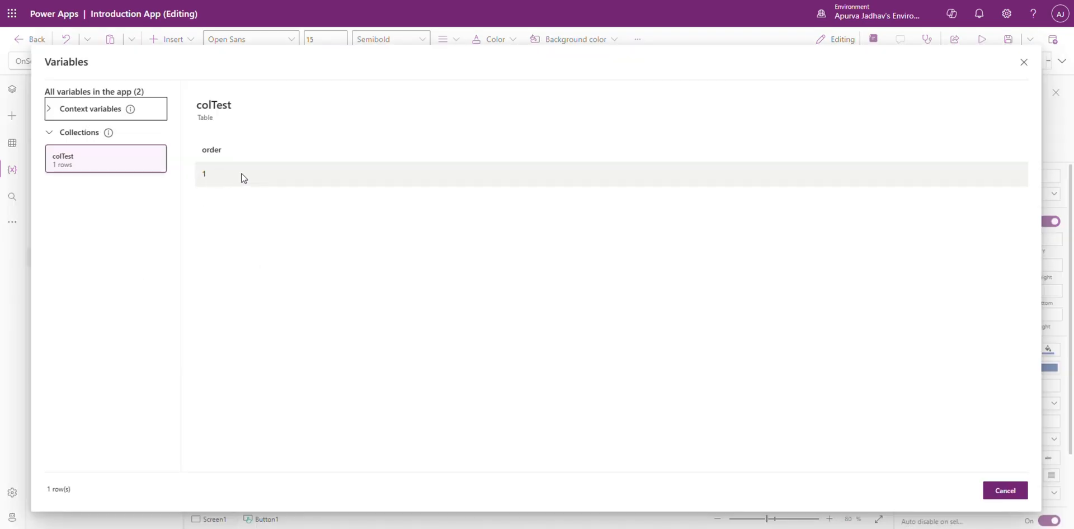
click(1005, 492)
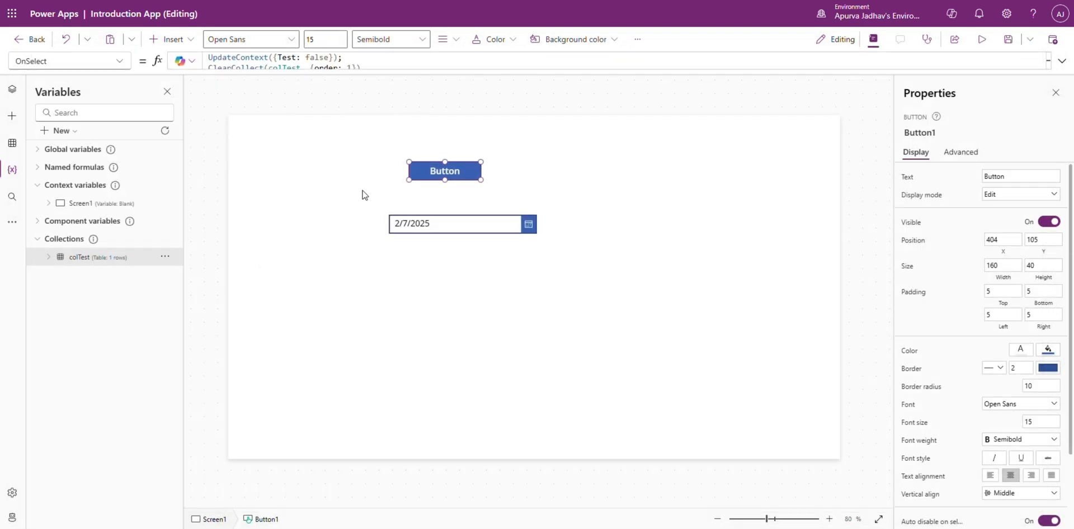
Search the whole app for "butto" to find matching controls and properties
click(12, 199)
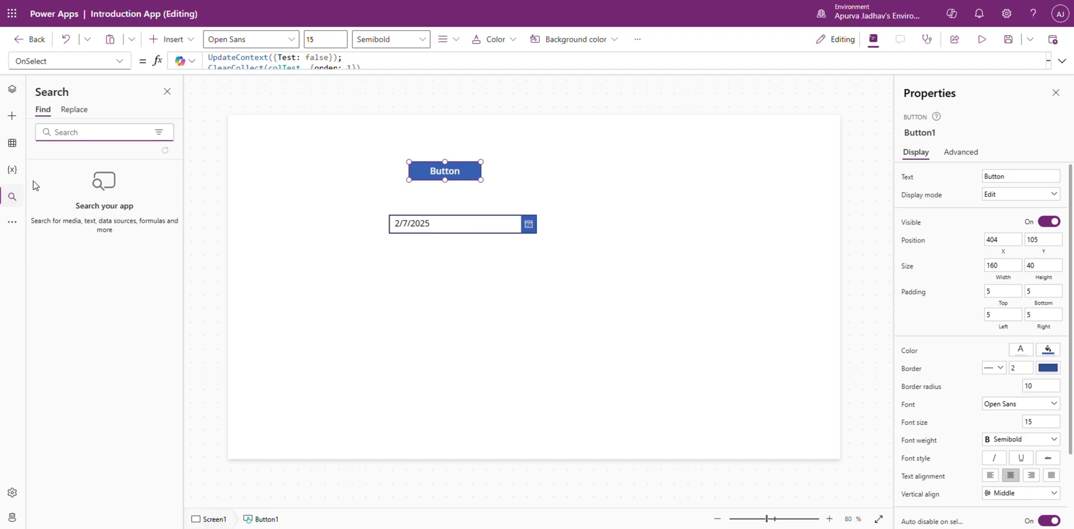
click(82, 135)
text(b)
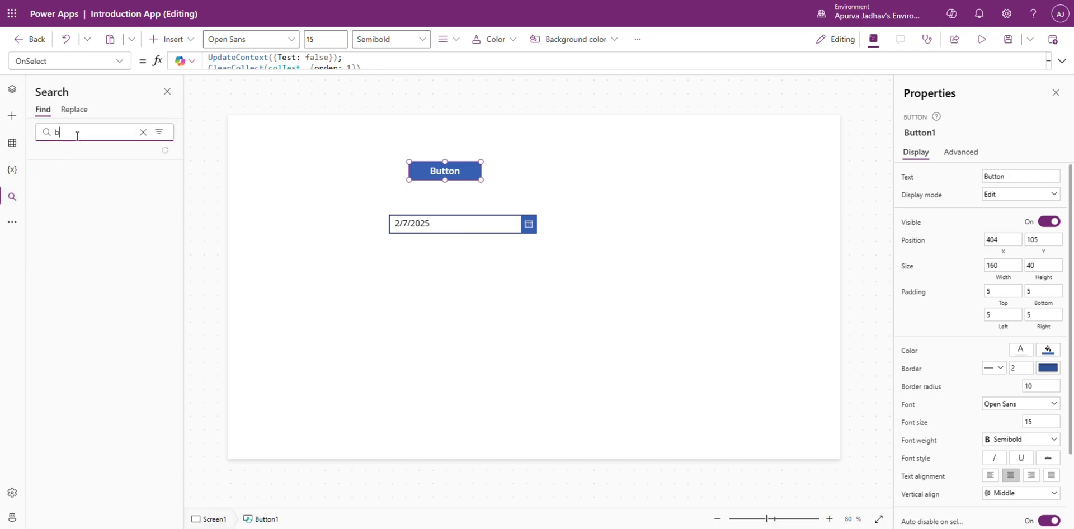
text(utto)
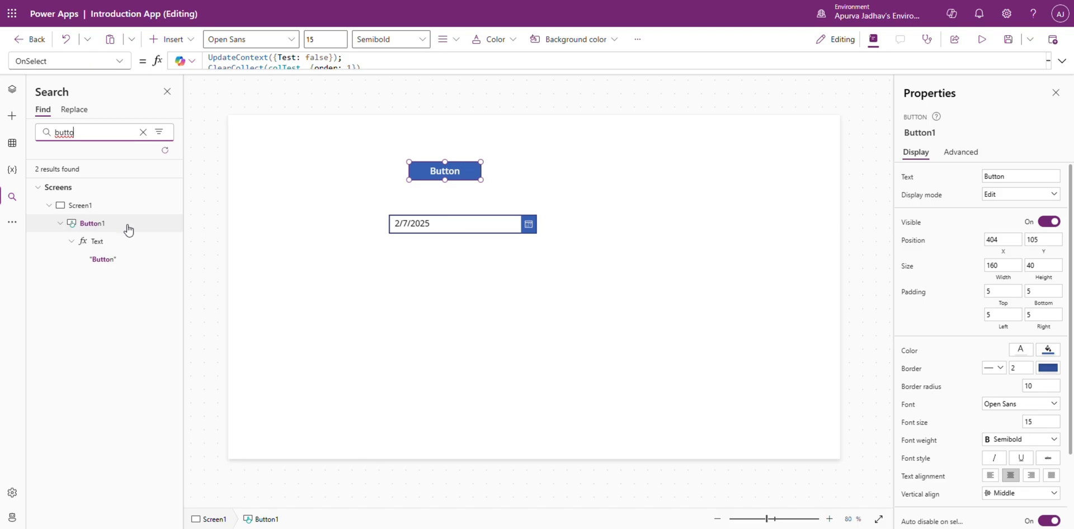
Replace all instances of "button" across the app with btnTest and check the control's name in the tree structure
click(66, 112)
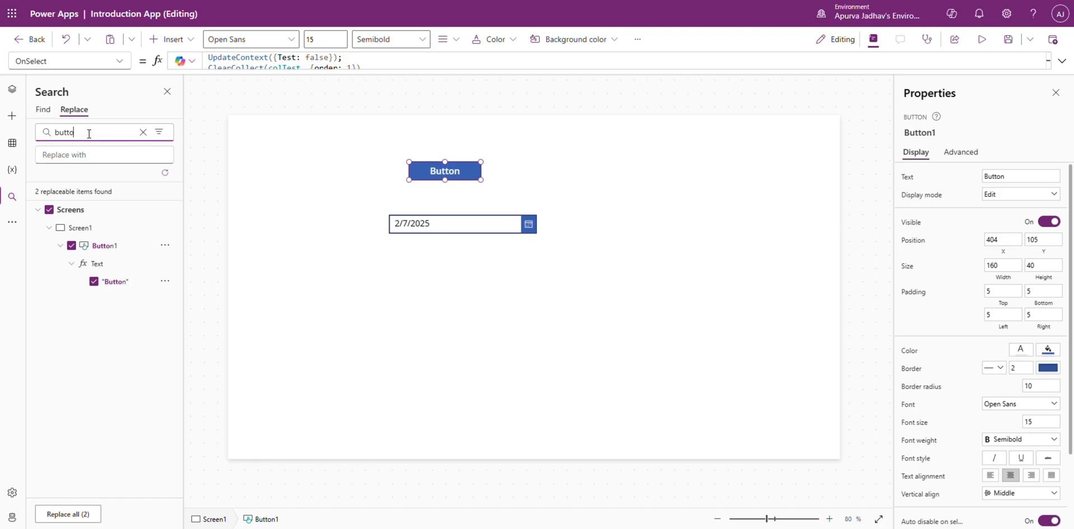
click(87, 155)
text(btnTest)
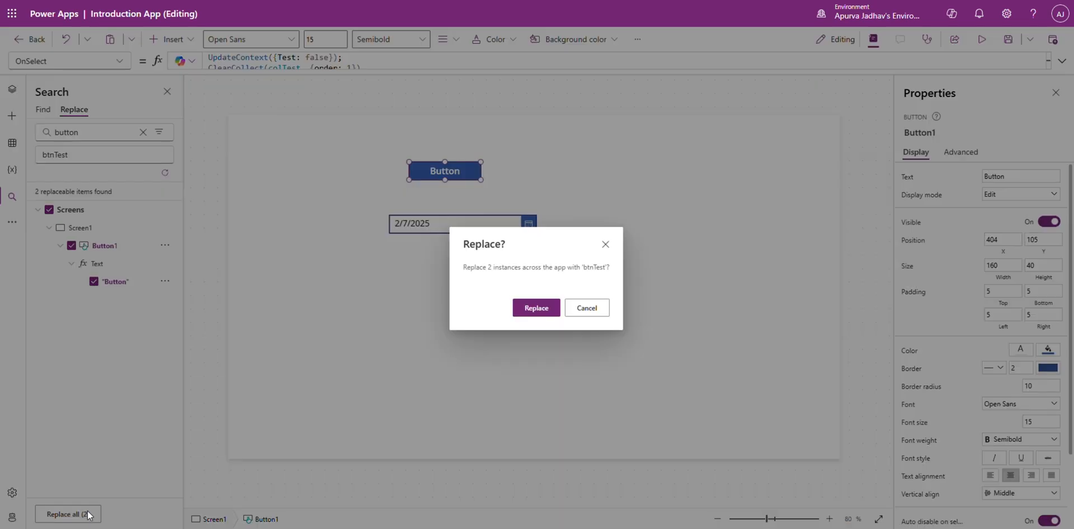
click(537, 304)
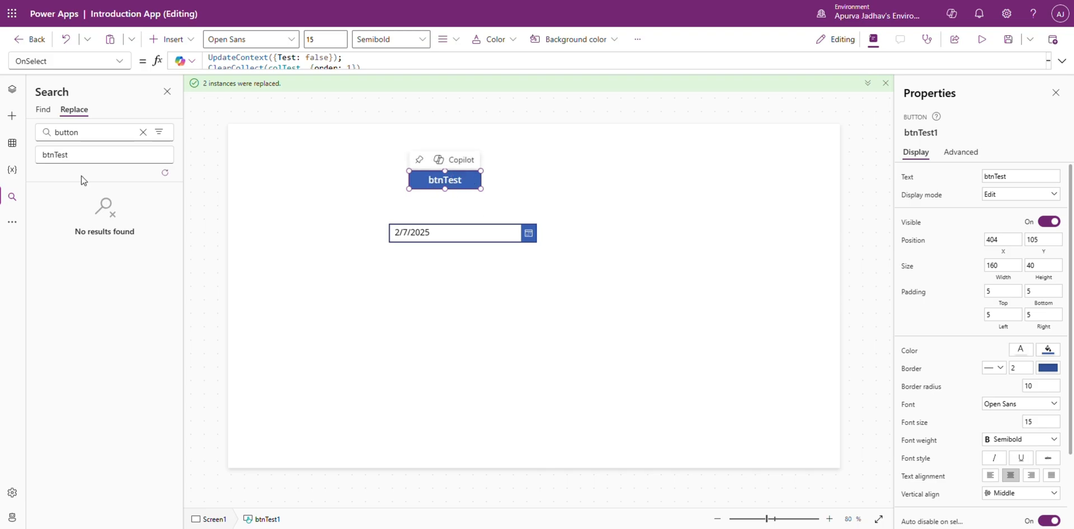
click(11, 89)
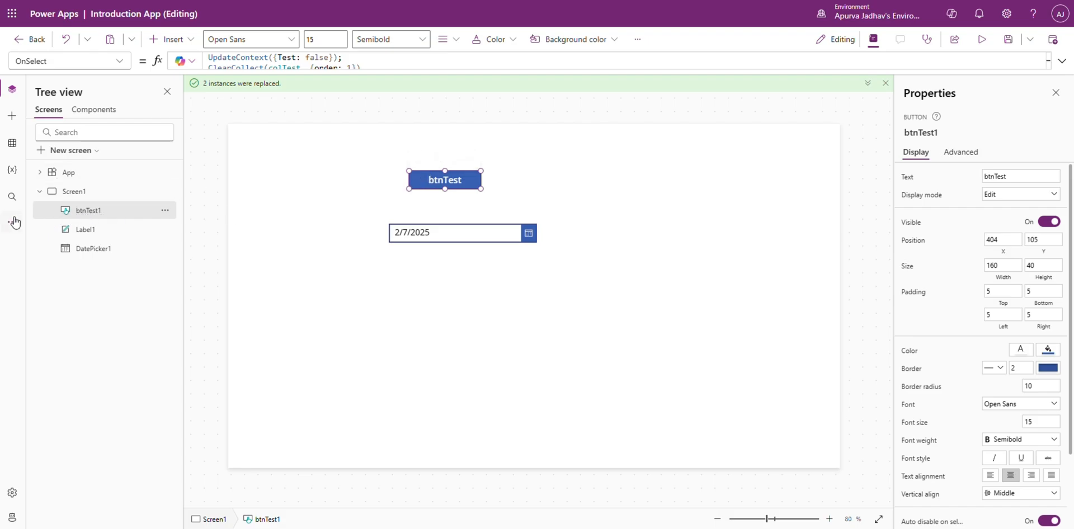
Examine the search filter categories and matching options, plus the advanced tools for monitoring and testing the app
click(12, 196)
click(160, 133)
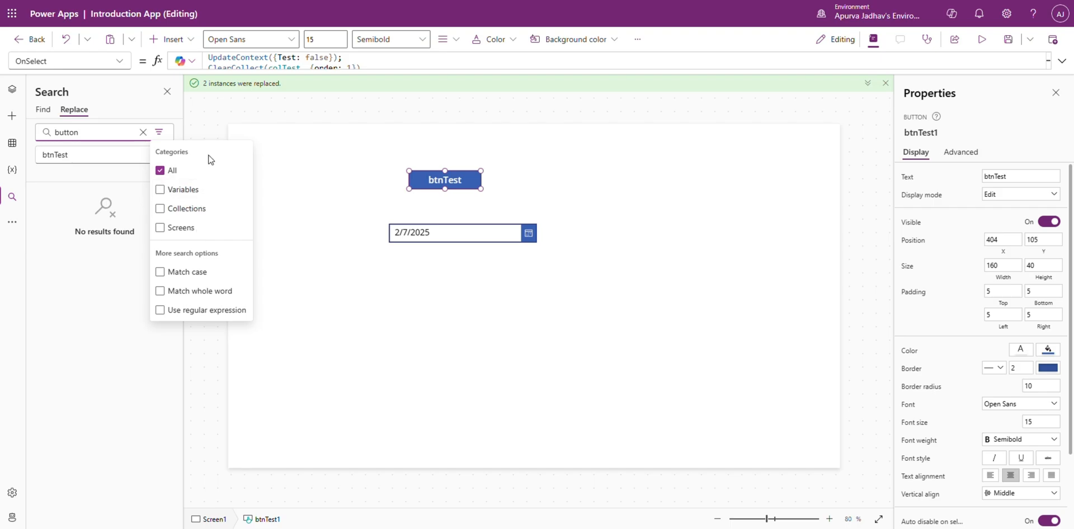
click(104, 258)
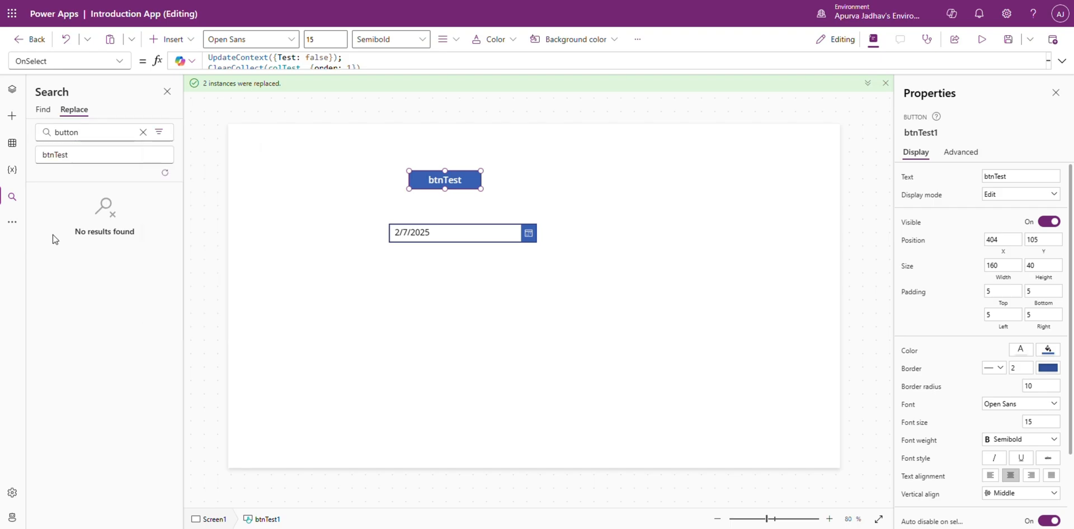
click(12, 223)
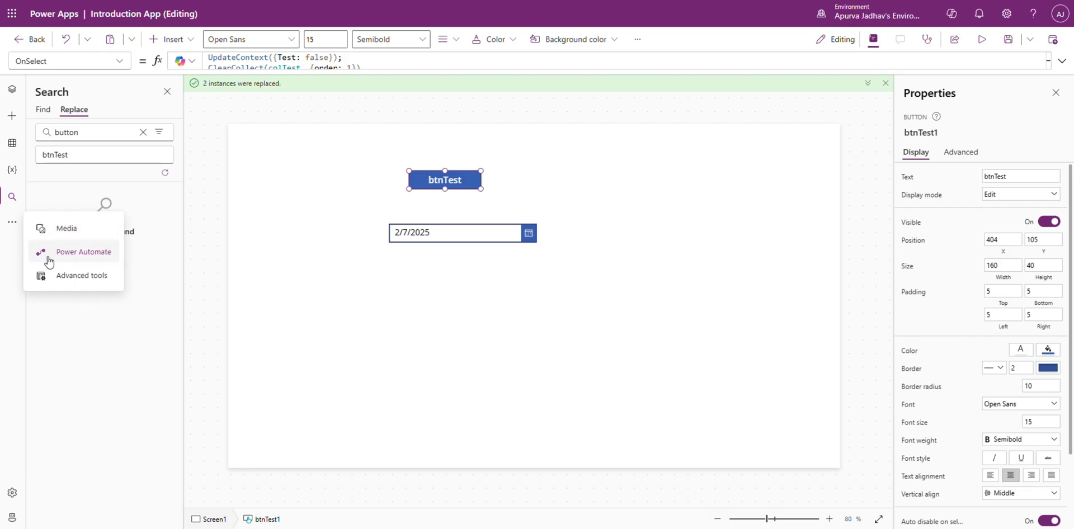
click(86, 284)
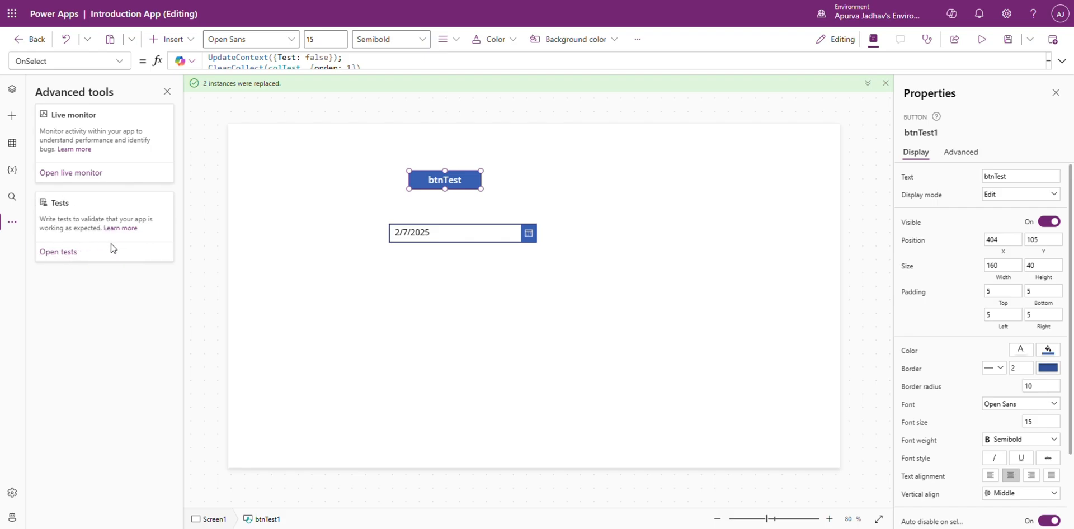
Browse the new-screen templates and add a Blank screen to the app
click(14, 92)
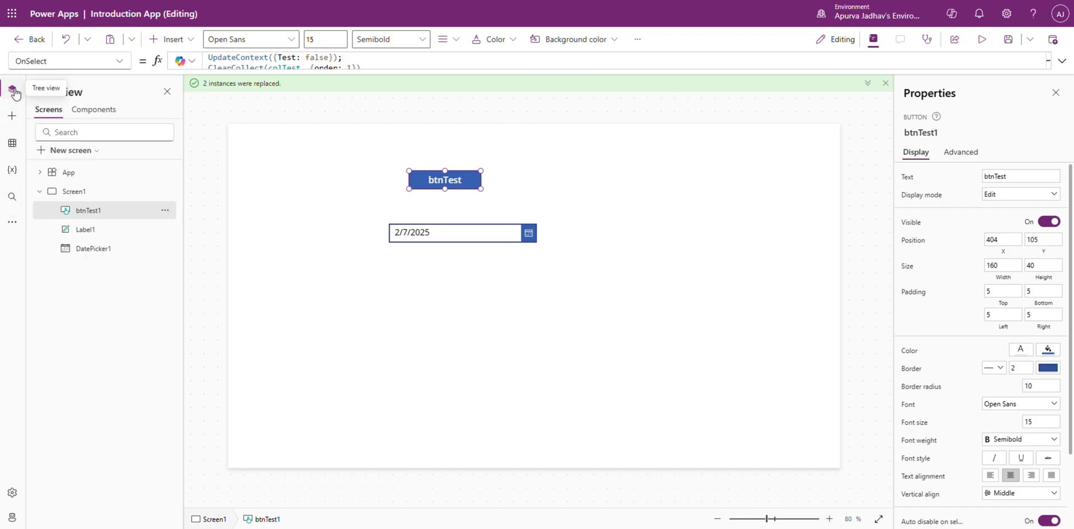
click(59, 153)
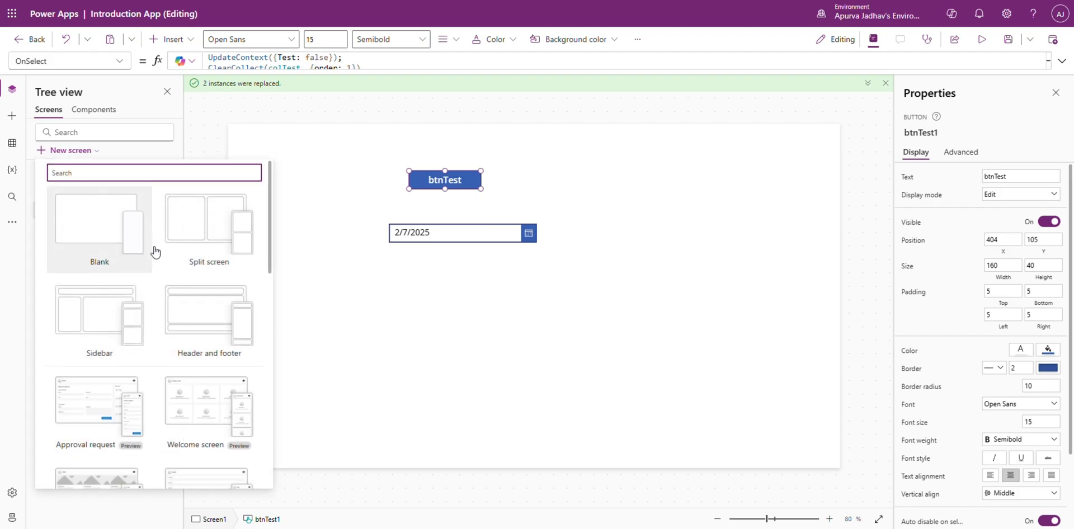
scroll(234, 305, down, 1)
scroll(234, 305, down, 5)
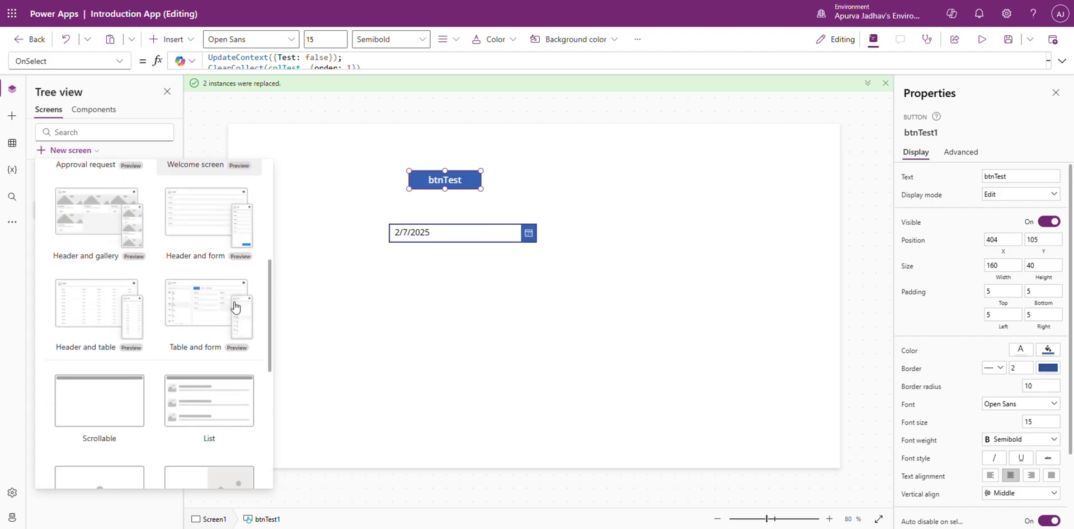
scroll(236, 303, down, 1)
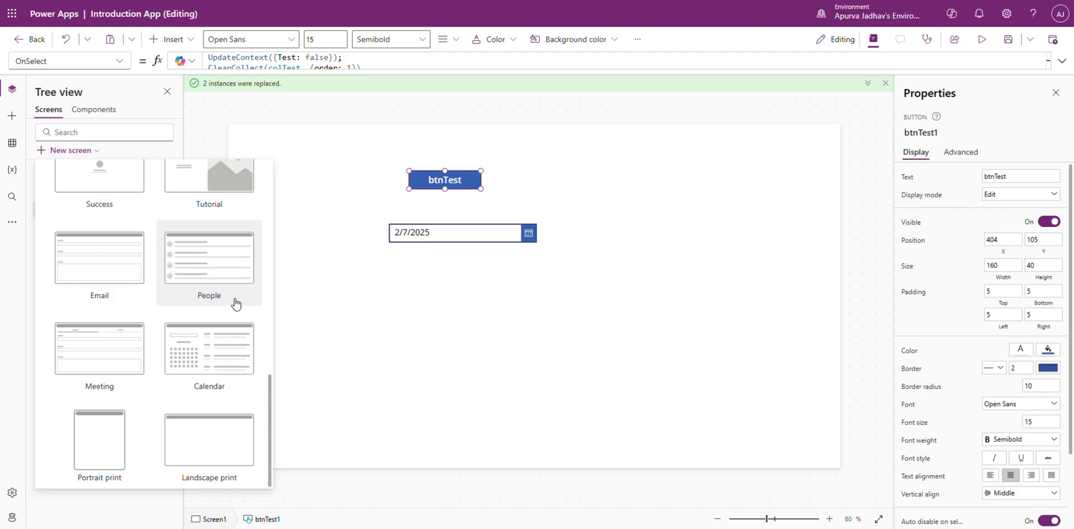
scroll(234, 303, up, 7)
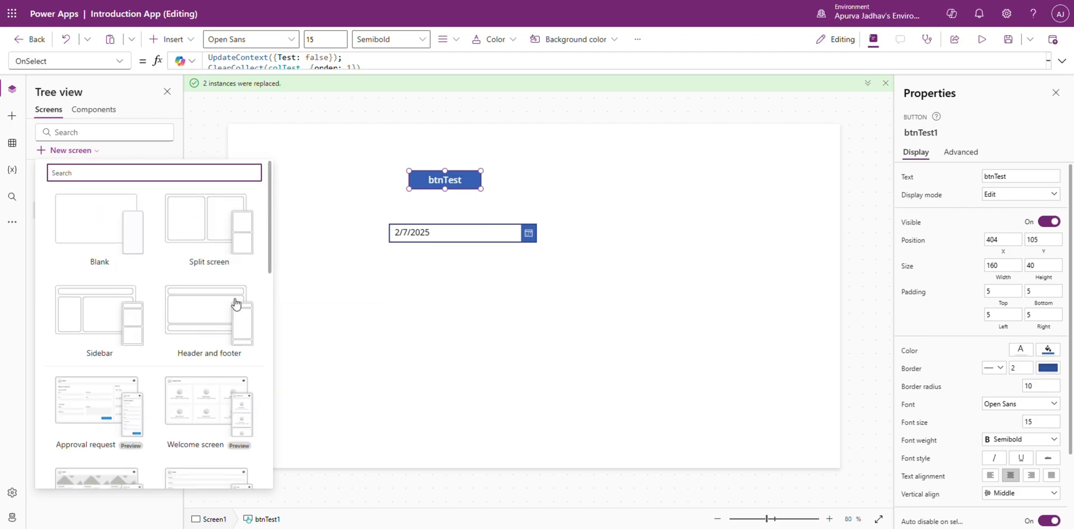
click(101, 185)
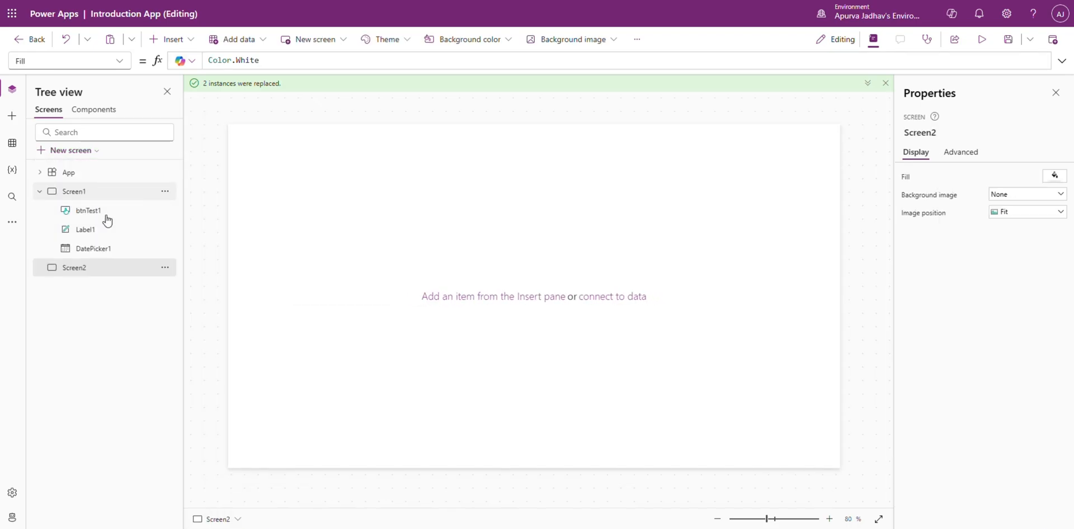
Collapse and expand Screen1's controls in the tree structure, and display Screen1 on the canvas
click(39, 191)
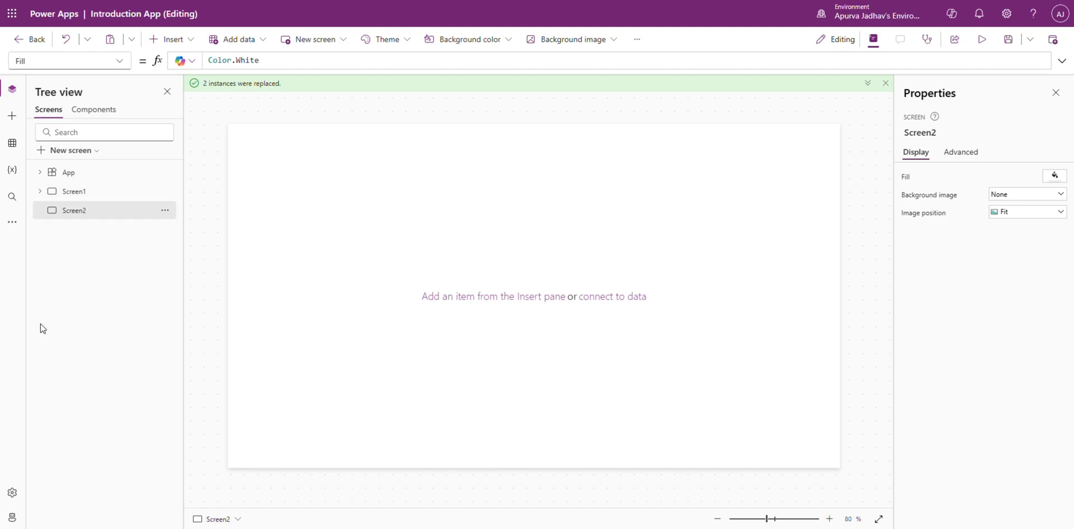
click(40, 192)
click(40, 192)
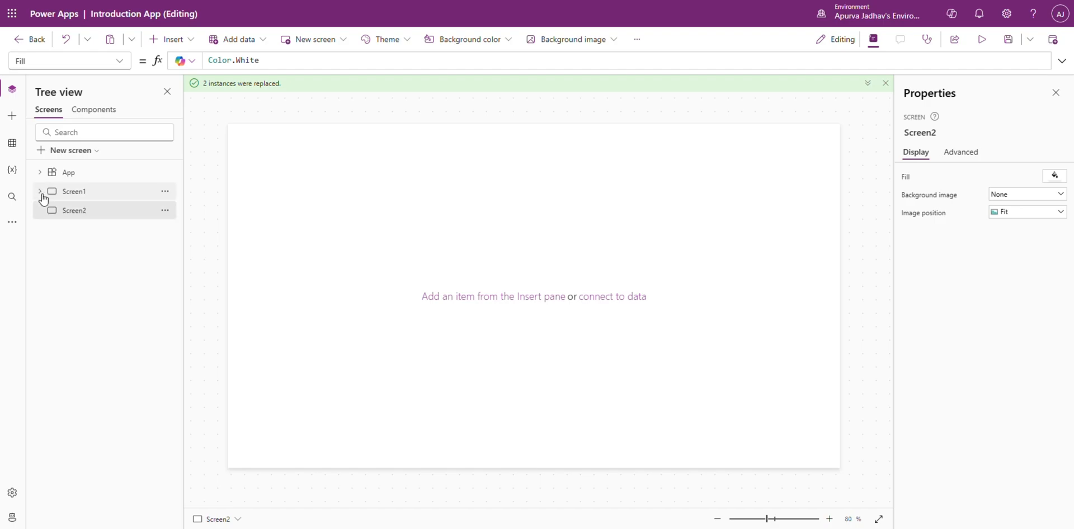
click(40, 191)
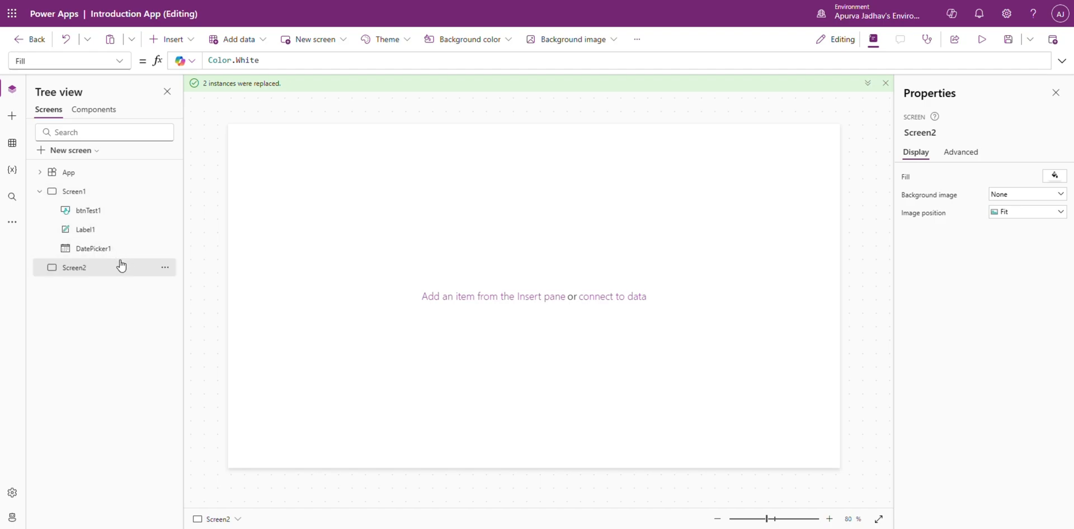
click(119, 192)
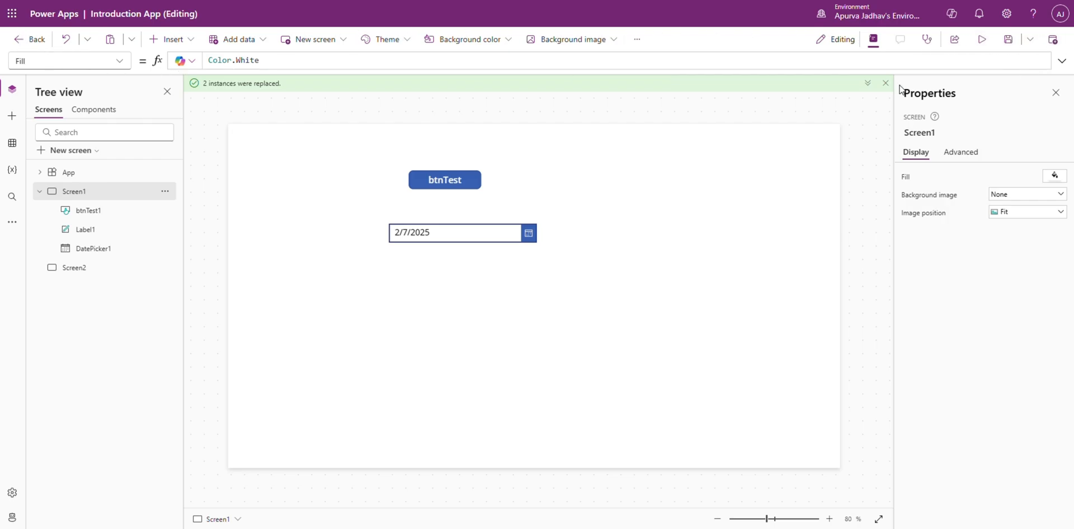
Look at the undo and redo commands and the cut, copy and paste commands offered for Screen1
click(90, 40)
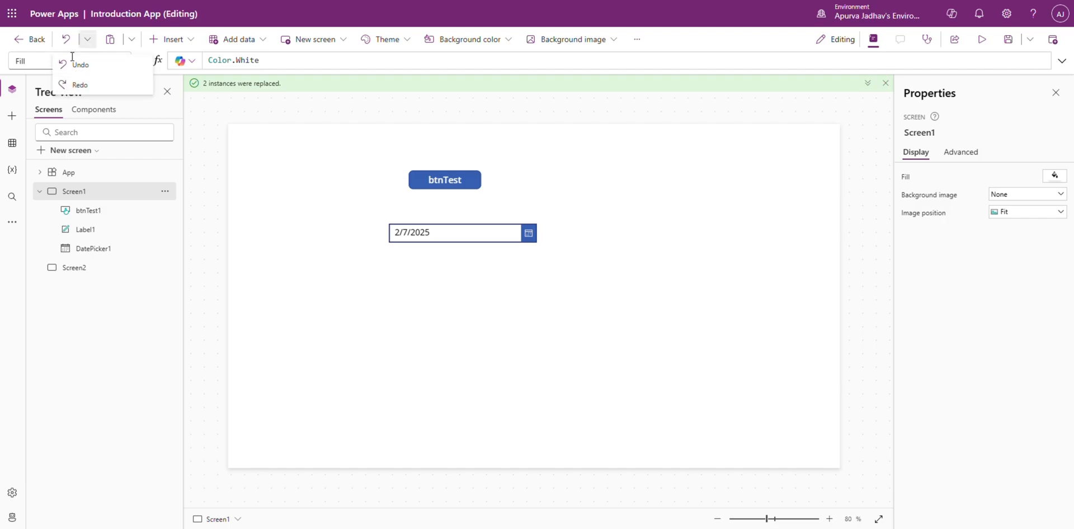
click(90, 41)
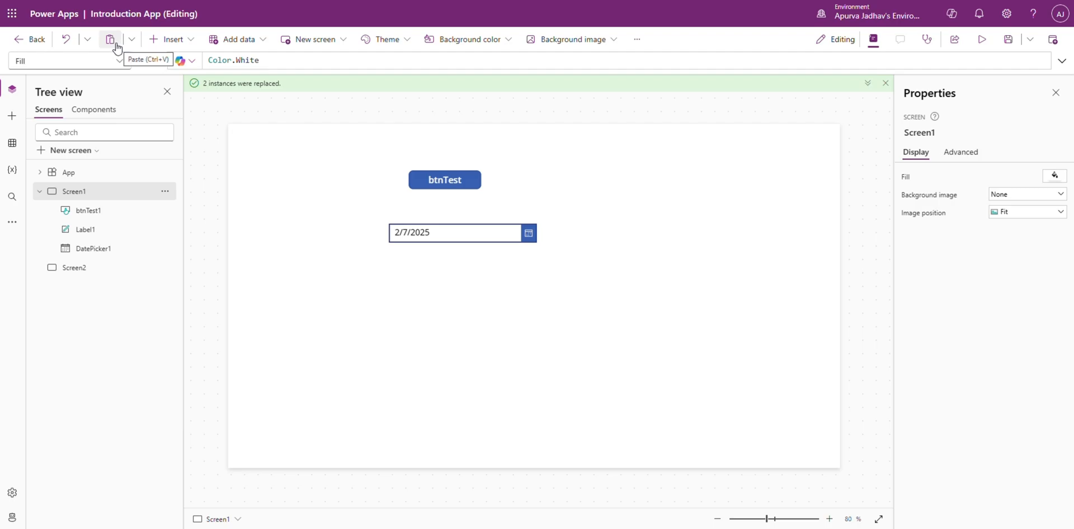
click(132, 40)
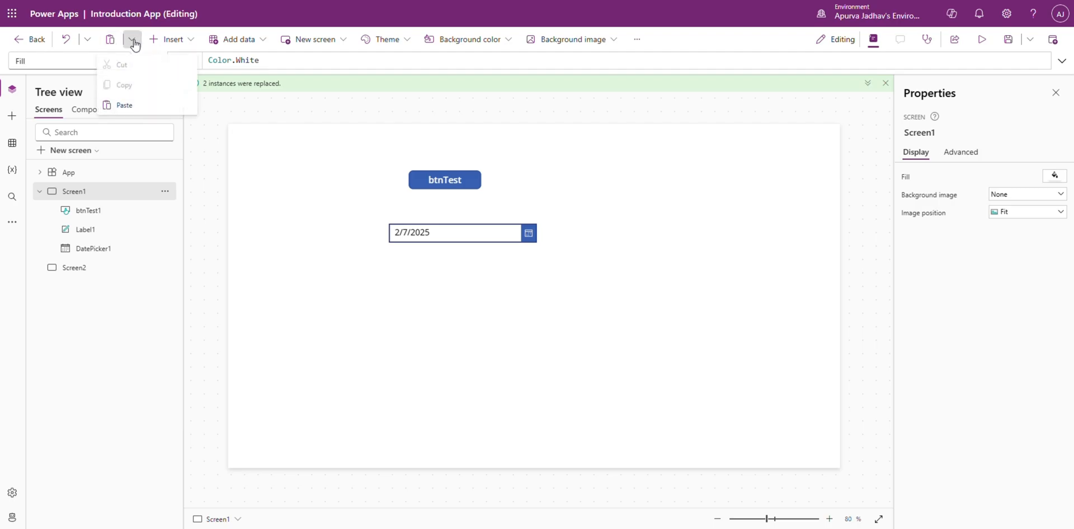
click(133, 40)
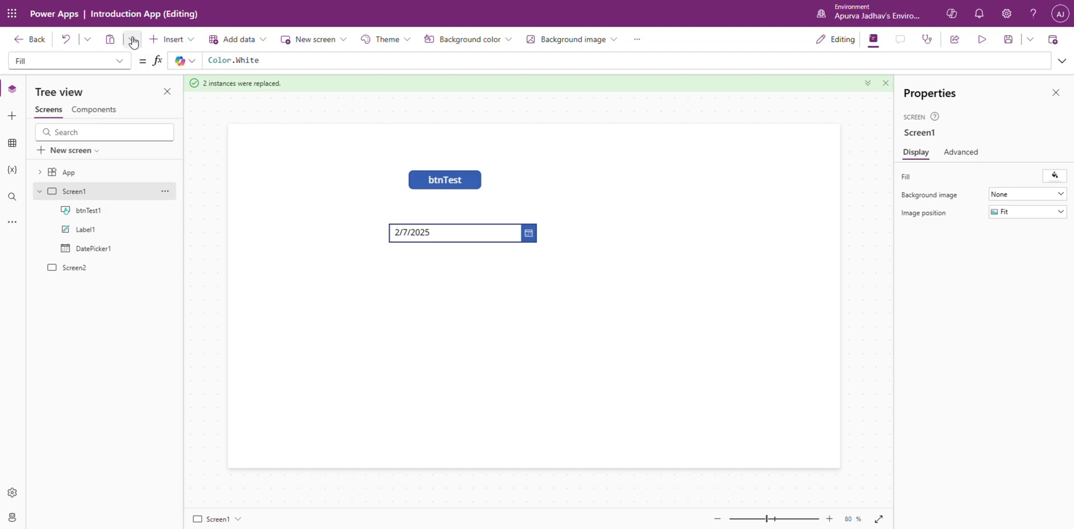
Compare the insertable control categories offered in the command bar with those in the side pane
click(169, 40)
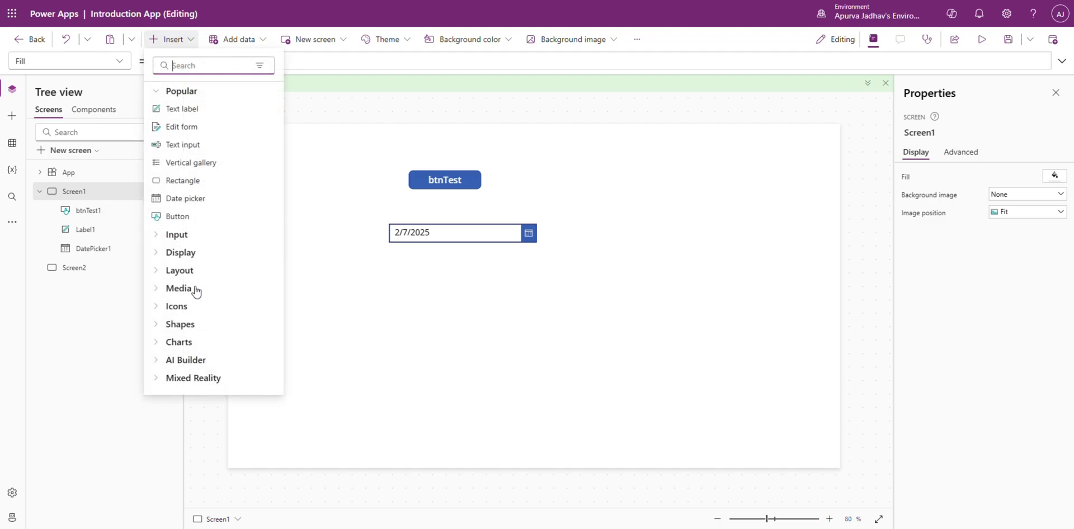
click(17, 125)
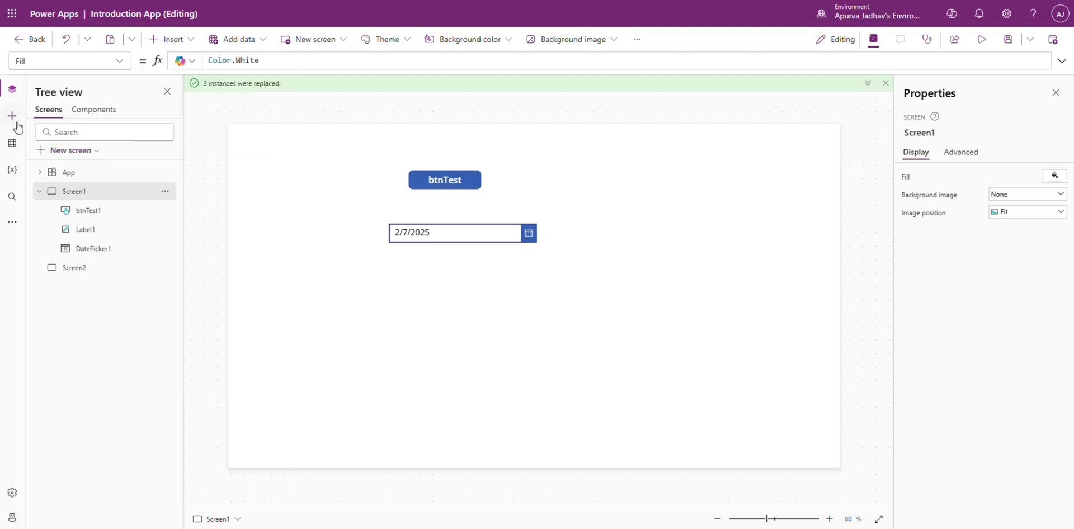
click(170, 40)
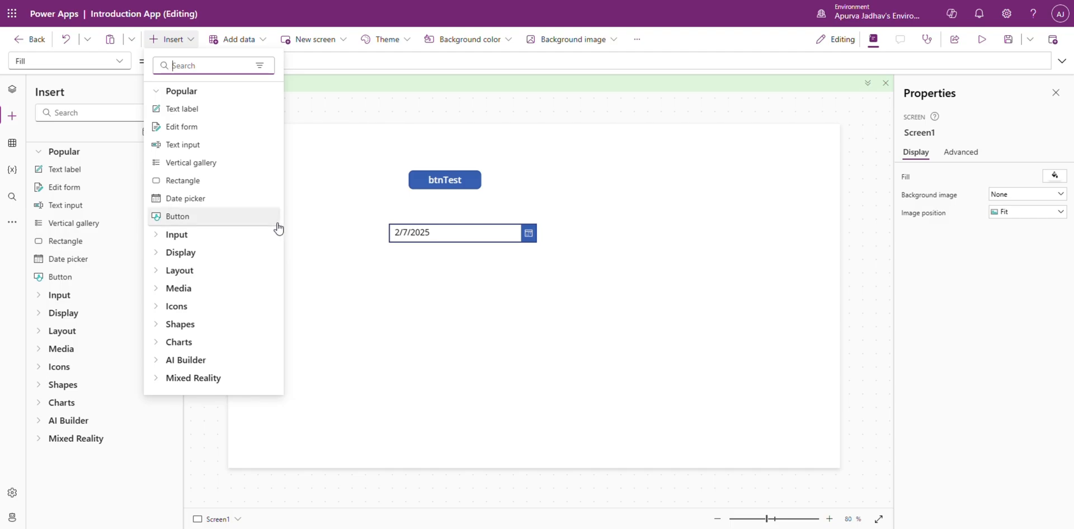
Compare the command bar's data source options with those offered in the app's data pane
click(255, 44)
click(255, 44)
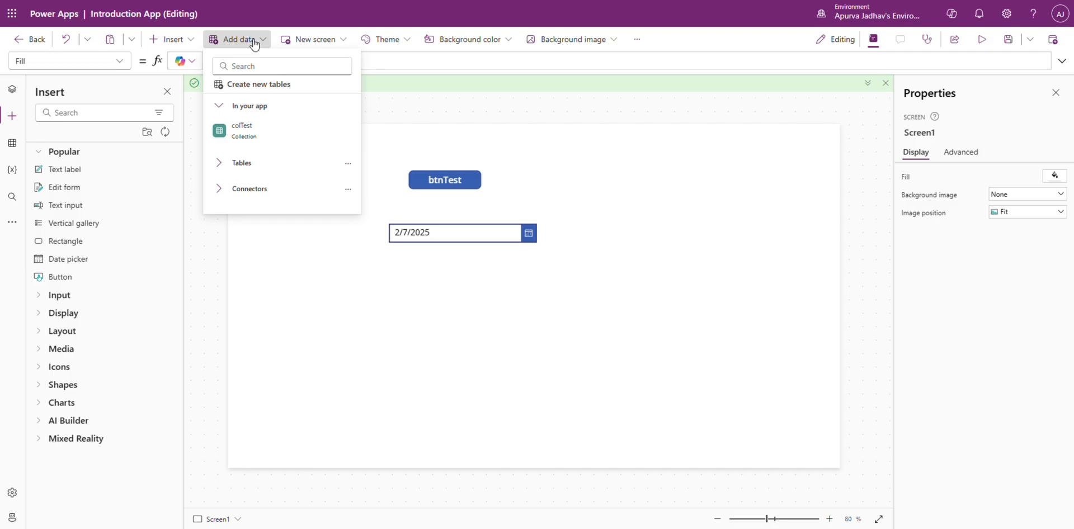
click(12, 147)
click(63, 130)
click(251, 45)
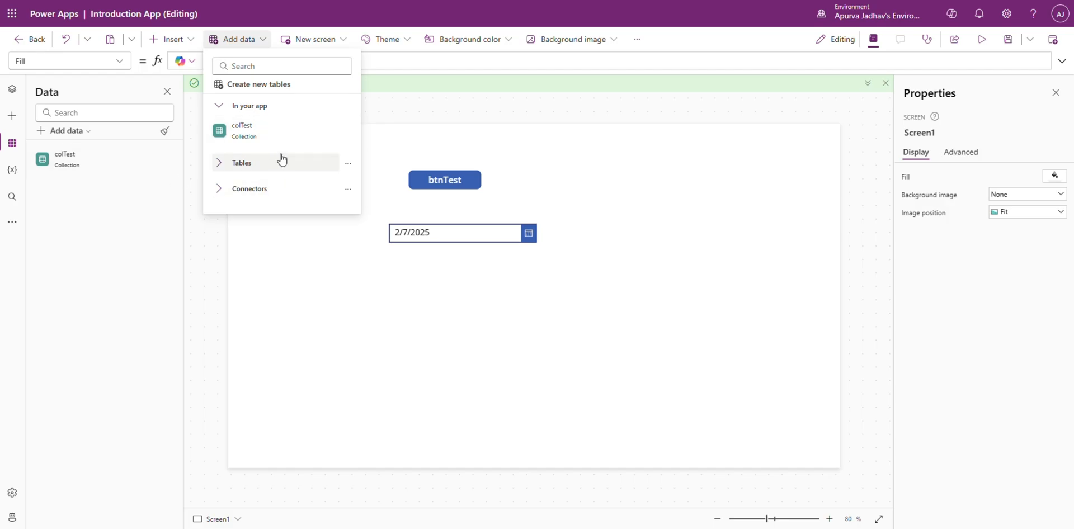
Compare the two lists of new-screen templates and view the standard themes available for the app
click(14, 93)
click(14, 94)
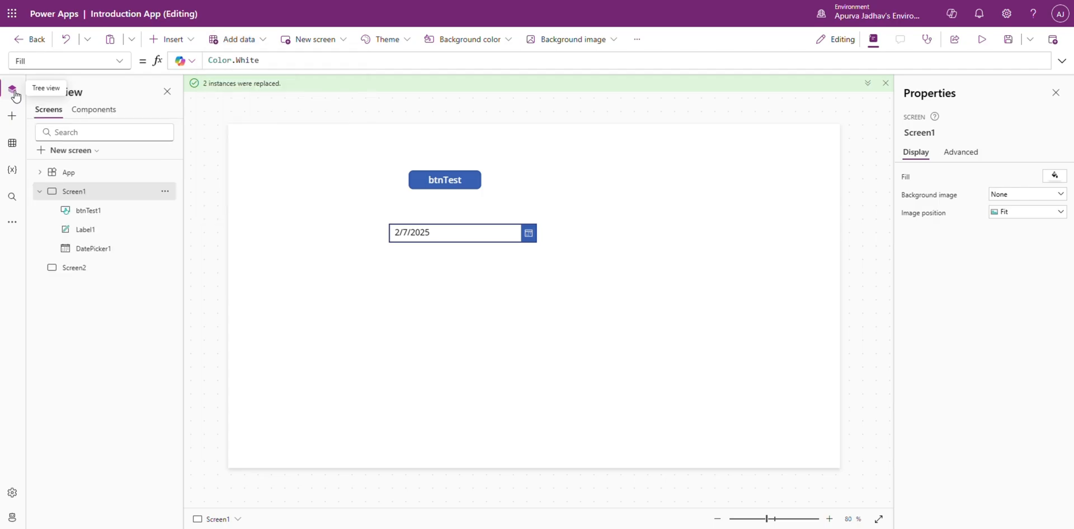
click(91, 150)
click(332, 40)
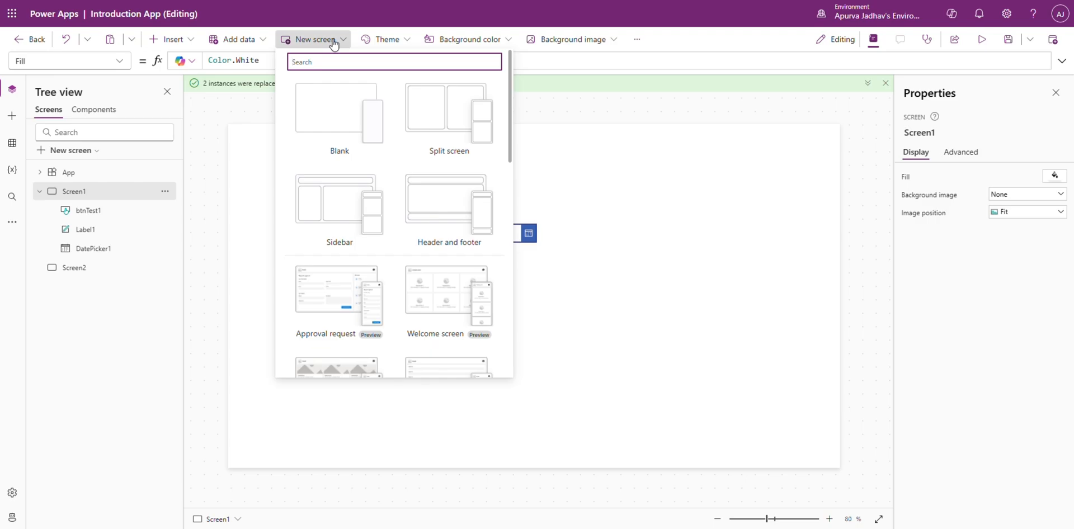
click(402, 44)
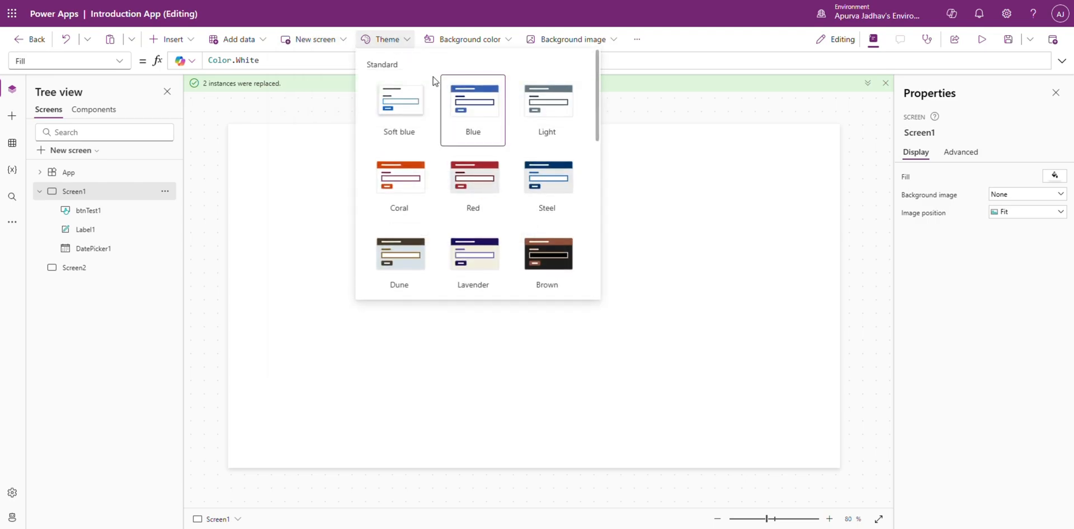
Try several standard themes on the empty-looking Screen1, including Brown, Soft blue and Red
click(549, 266)
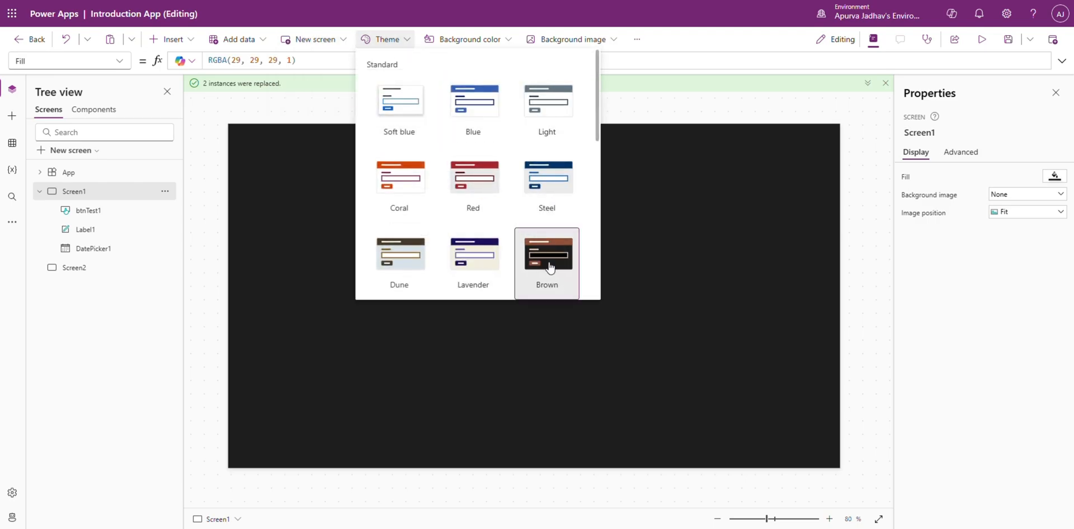
click(552, 190)
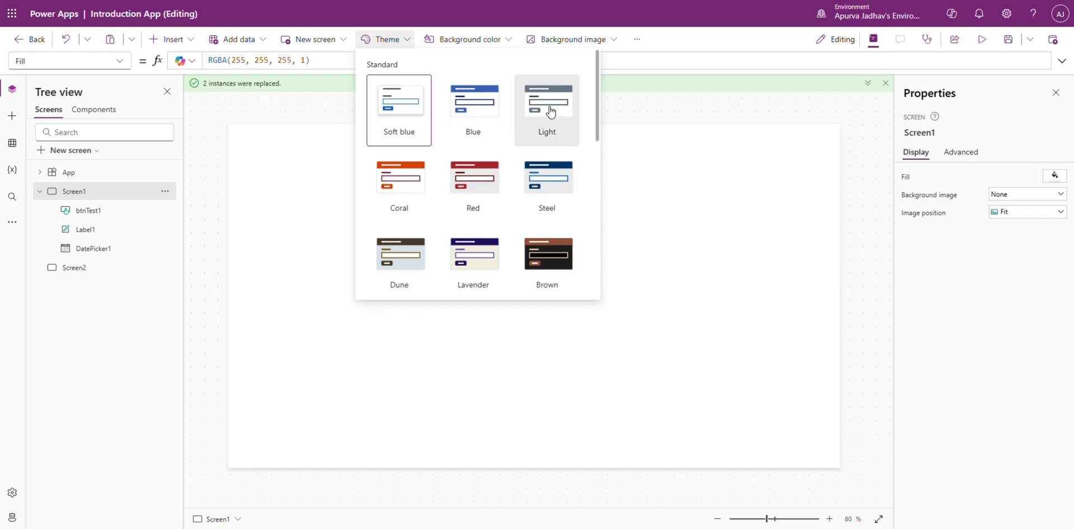
click(545, 112)
click(474, 202)
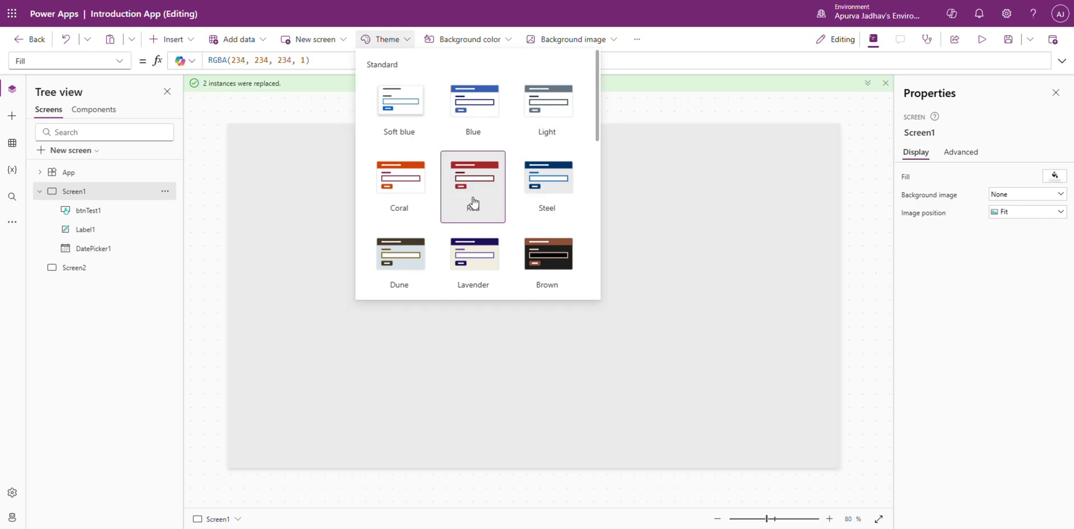
Move the test button to the lower-left part of Screen1 and the date picker to the screen's left edge
click(662, 281)
drag(435, 188, 285, 339)
click(479, 232)
drag(479, 233, 318, 236)
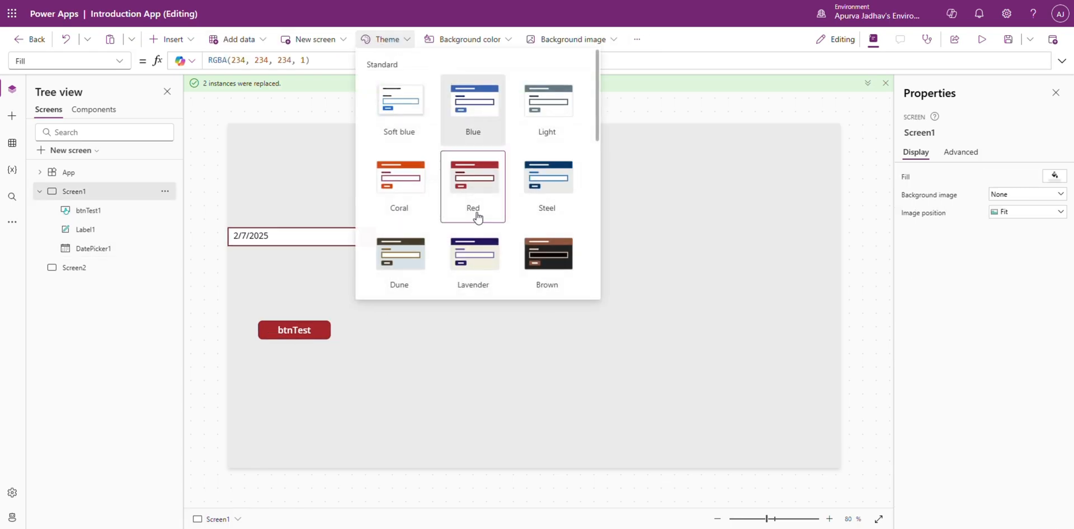
Compare the Dune, Steel and Soft blue themes on the date picker and button, and apply the Blue theme
click(413, 282)
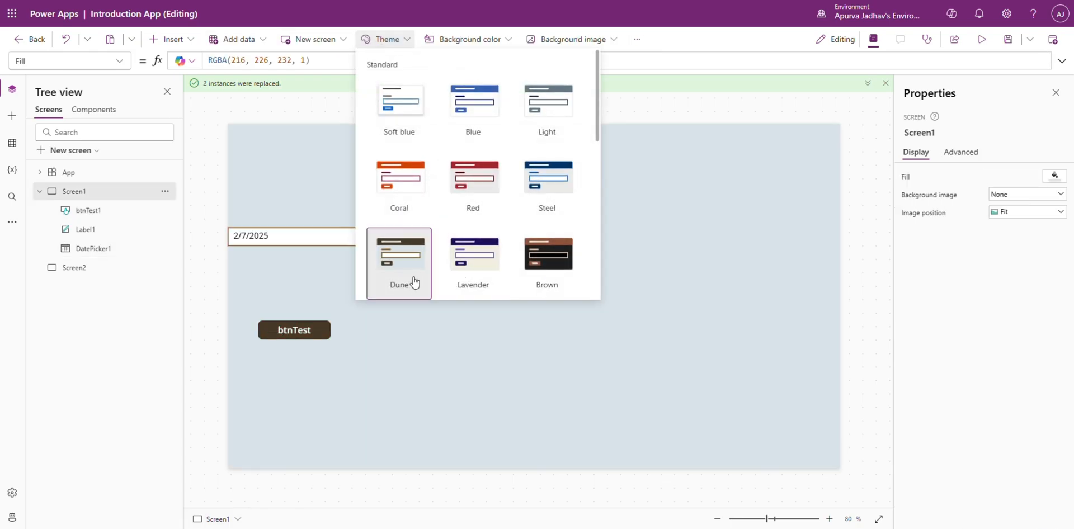
click(402, 176)
click(399, 115)
click(550, 122)
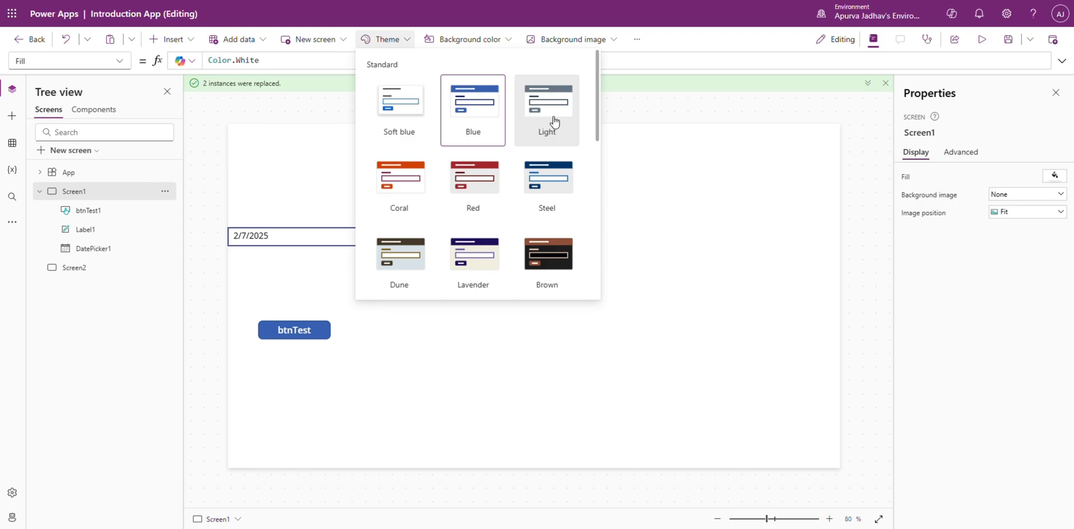
click(558, 187)
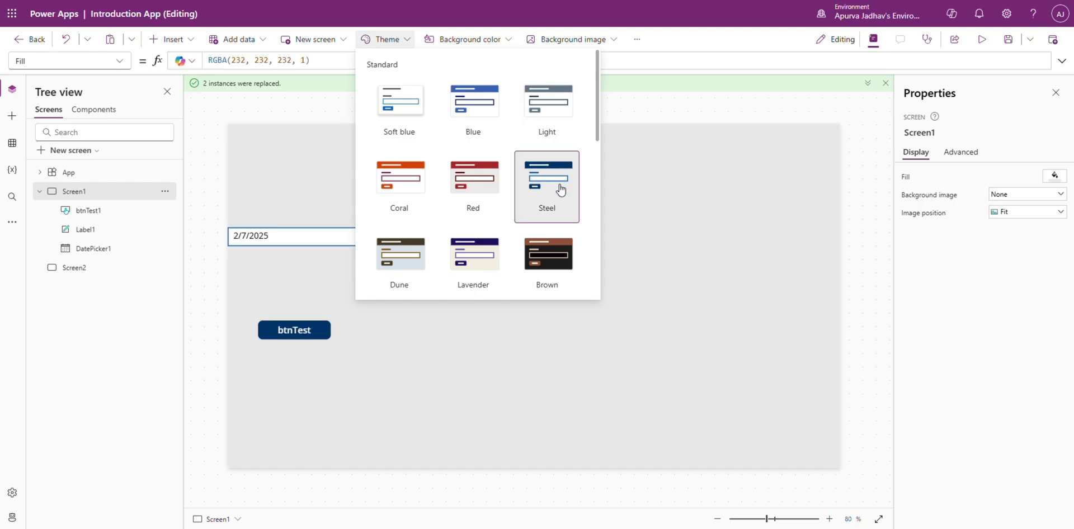
click(487, 130)
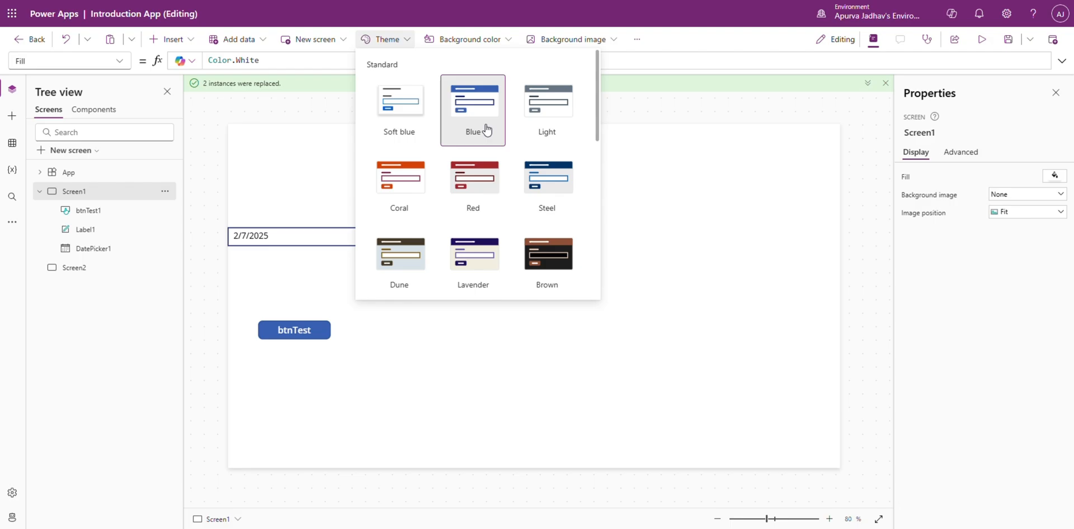
click(417, 127)
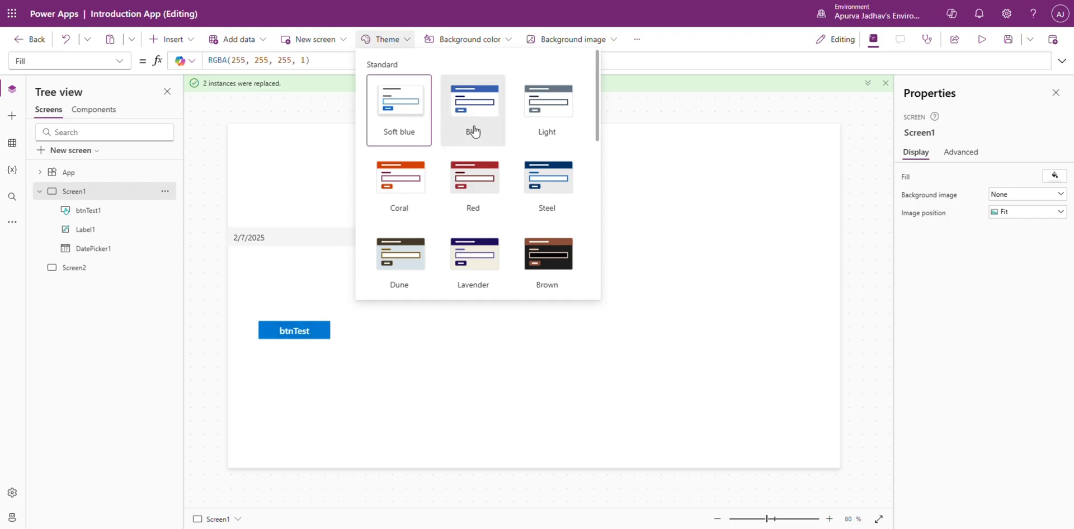
click(474, 132)
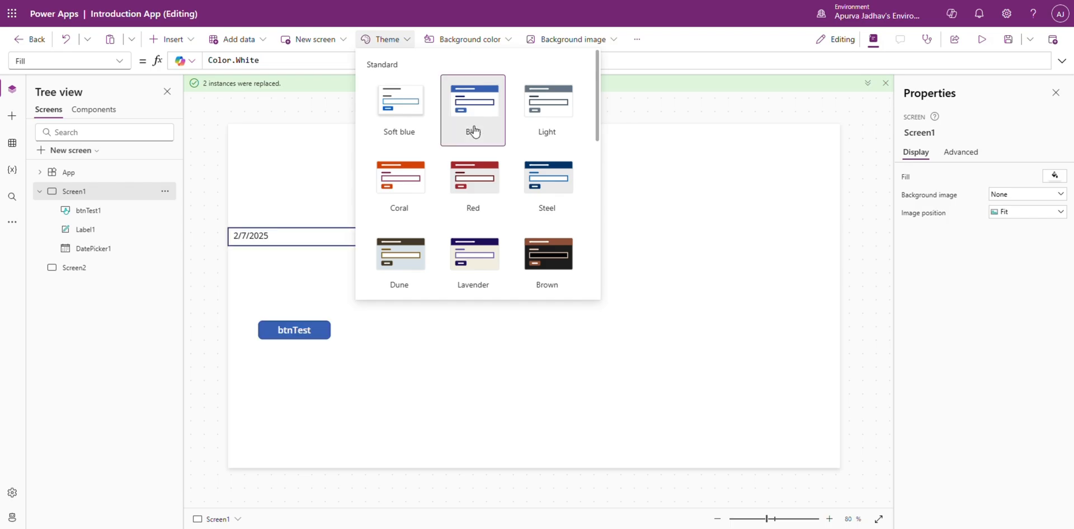
click(794, 273)
Set the background color of Screen1 to the pale blue theme color RGBA(227, 234, 243, 1)
click(499, 42)
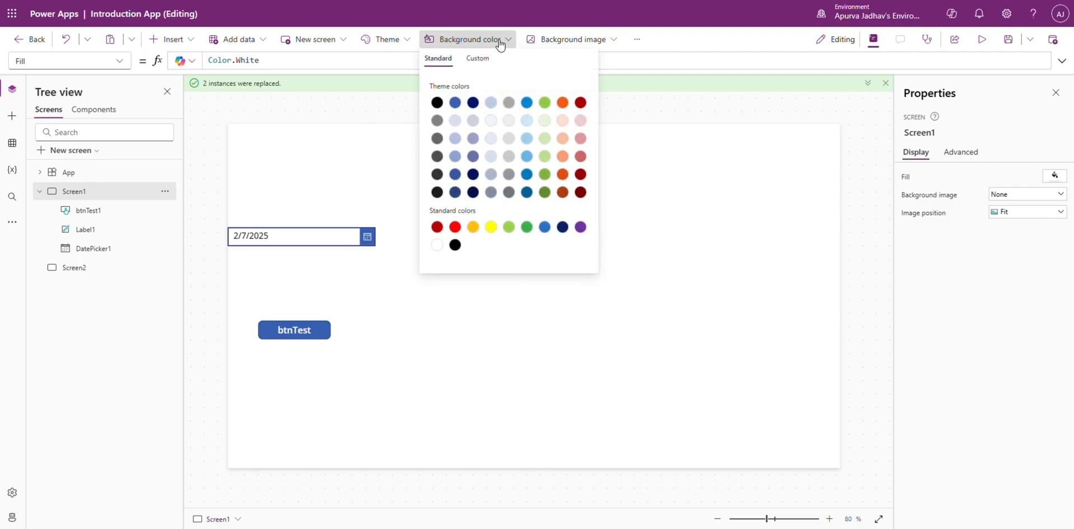
click(491, 139)
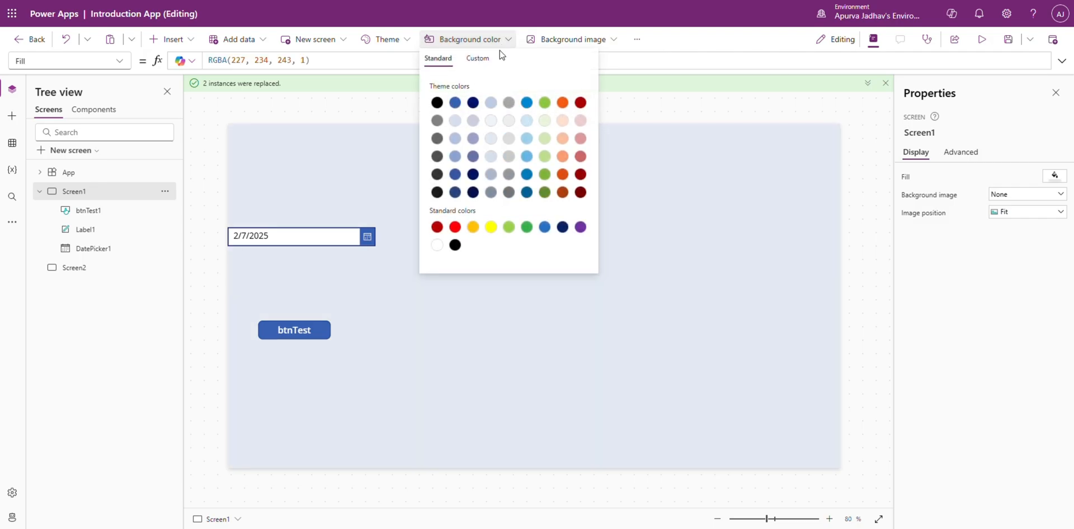
click(700, 294)
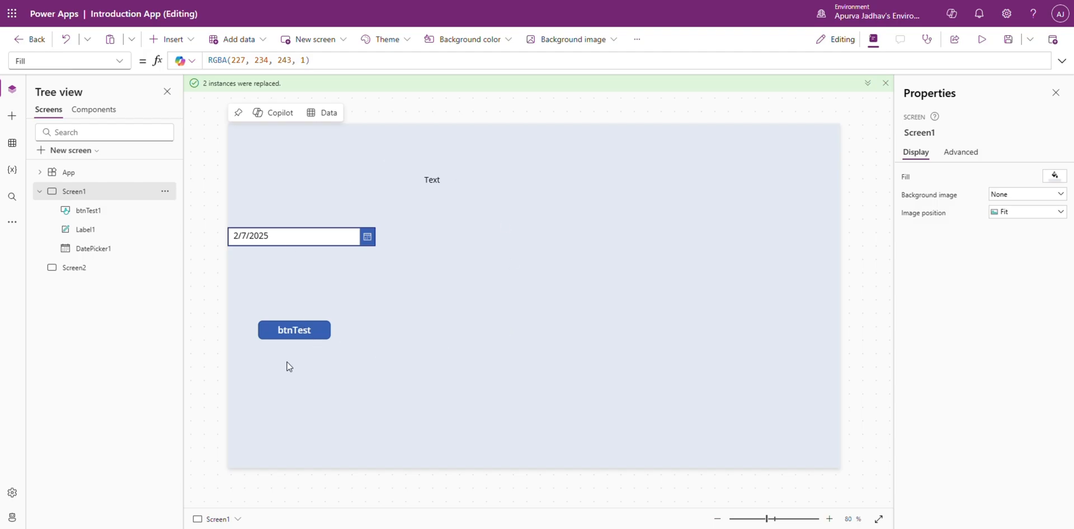
Check how the formatting commands differ for the date picker, the button and the screen itself
click(285, 237)
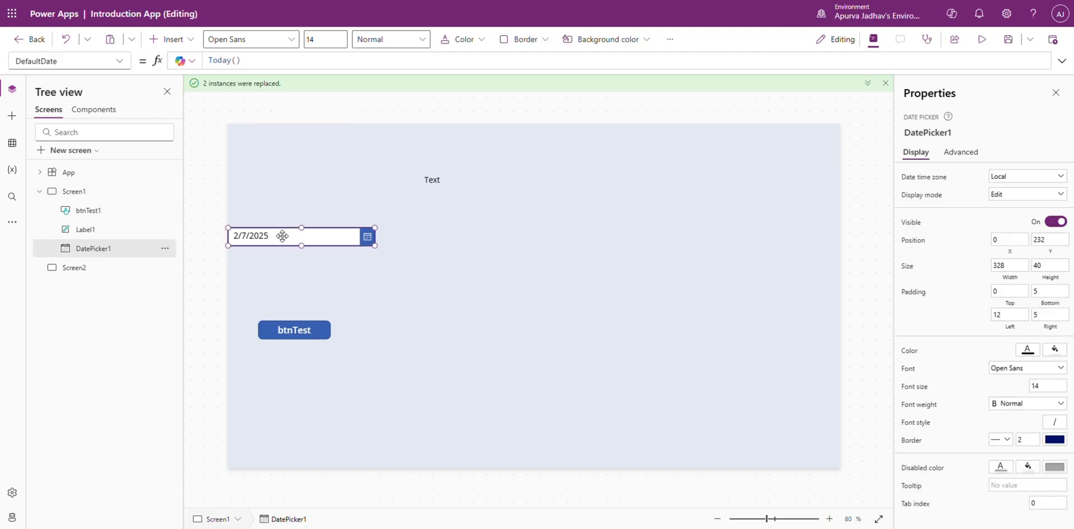
click(295, 331)
click(324, 237)
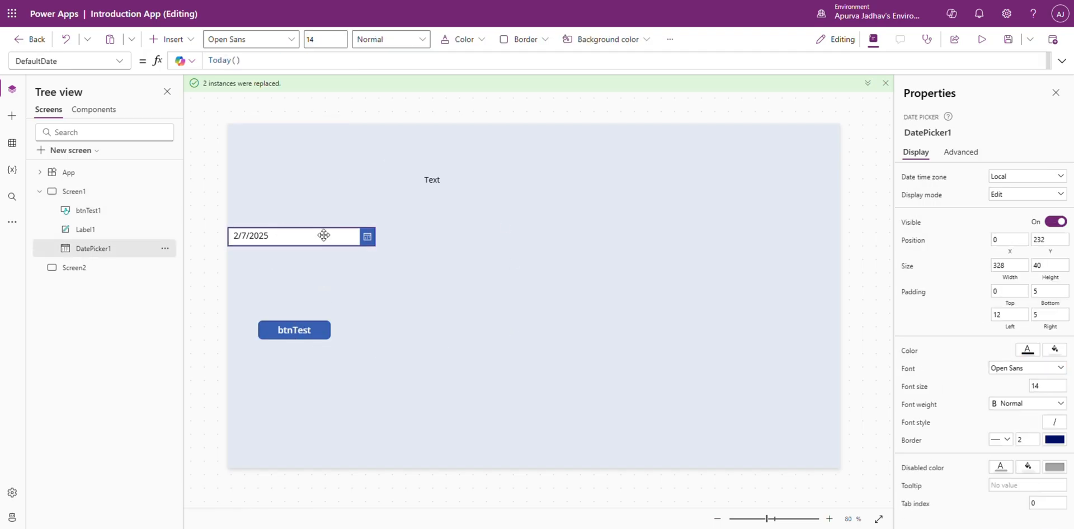
click(689, 278)
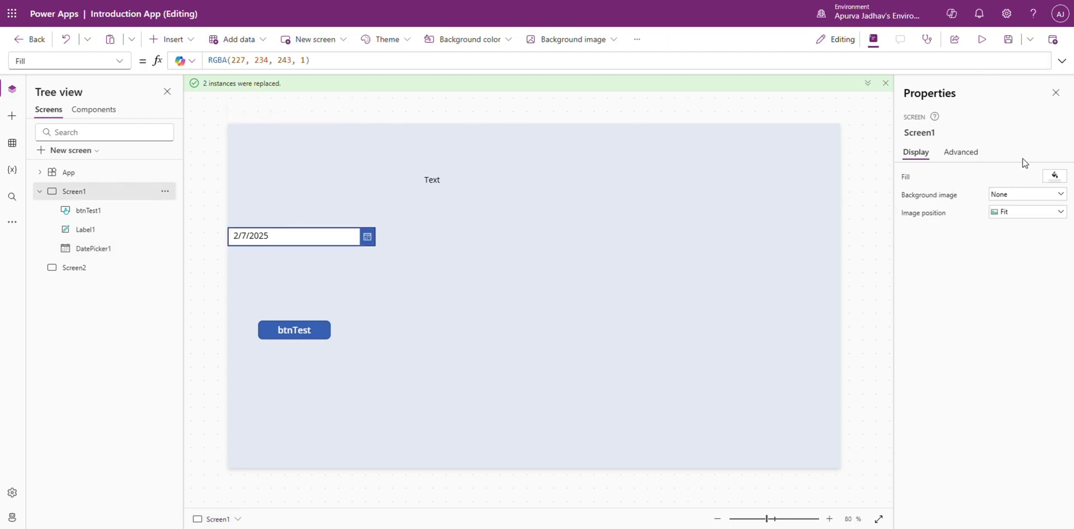
Look at Screen1's fill color choices and compare the background image options in the command bar with those in its properties
click(1055, 178)
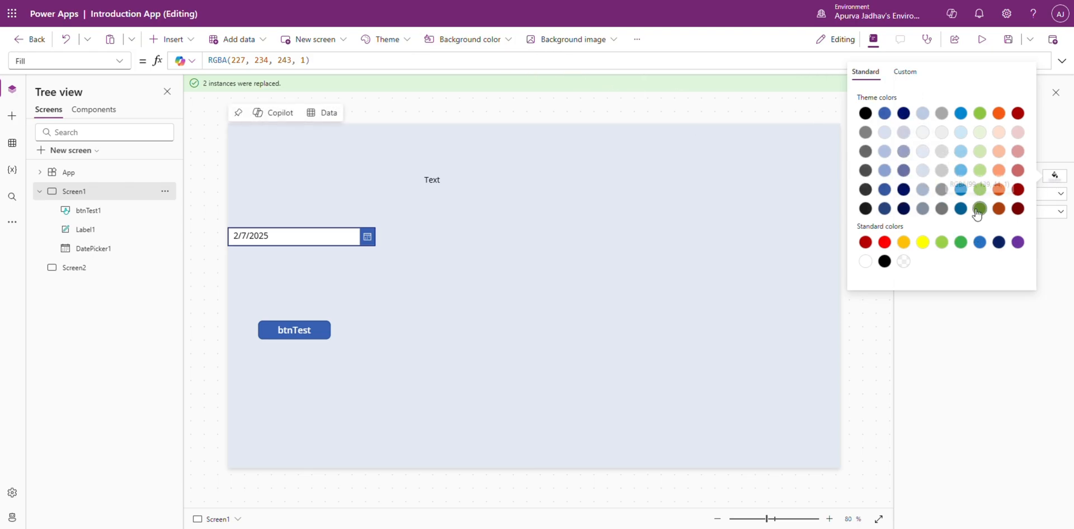
click(635, 322)
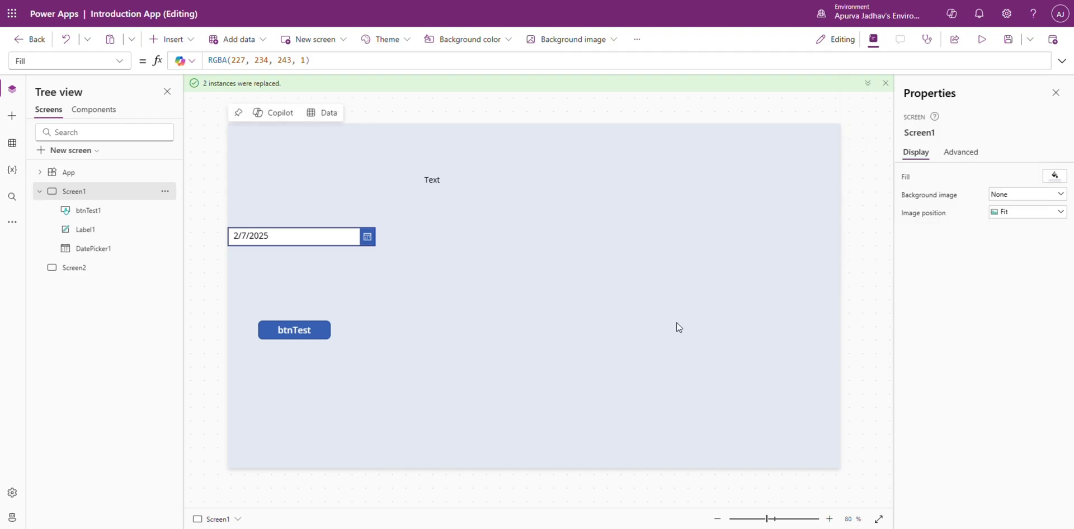
click(548, 39)
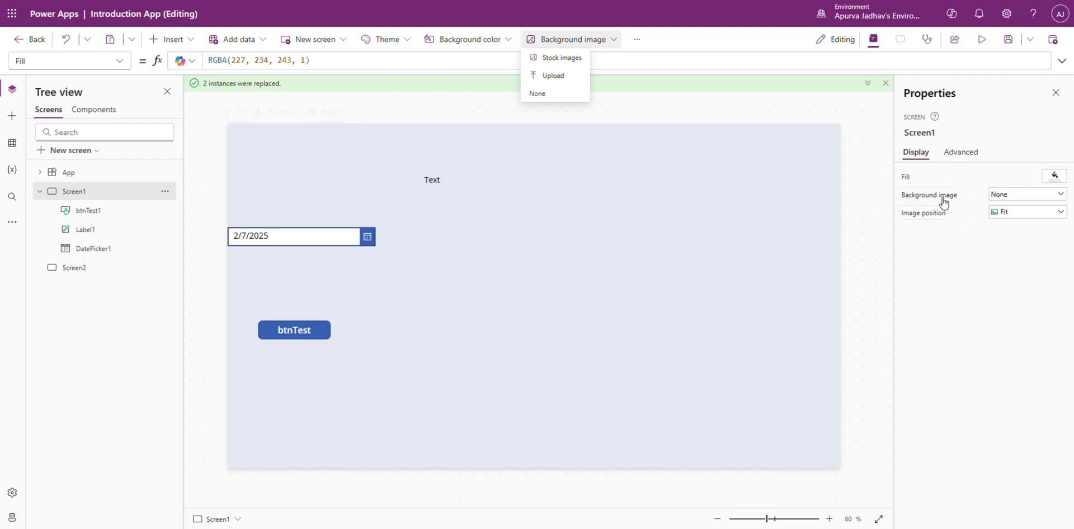
click(1025, 201)
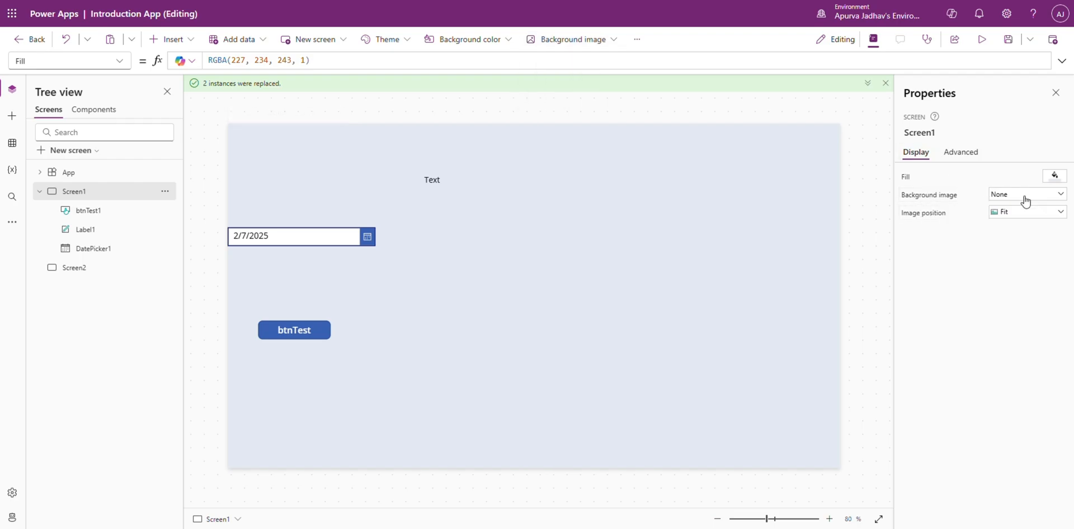
click(1025, 200)
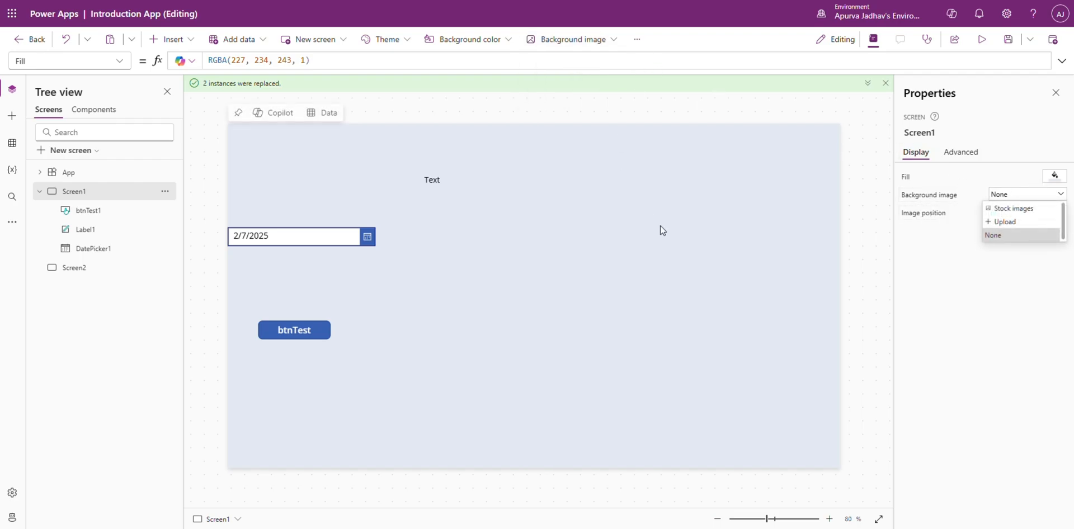
click(642, 224)
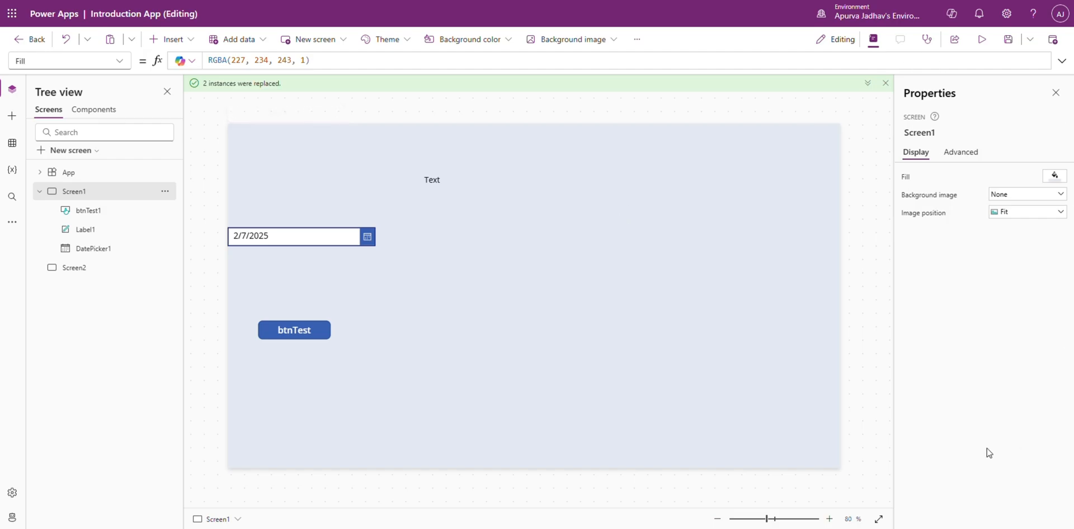
Dismiss the text replacement notification and view the display properties of DatePicker1
click(885, 84)
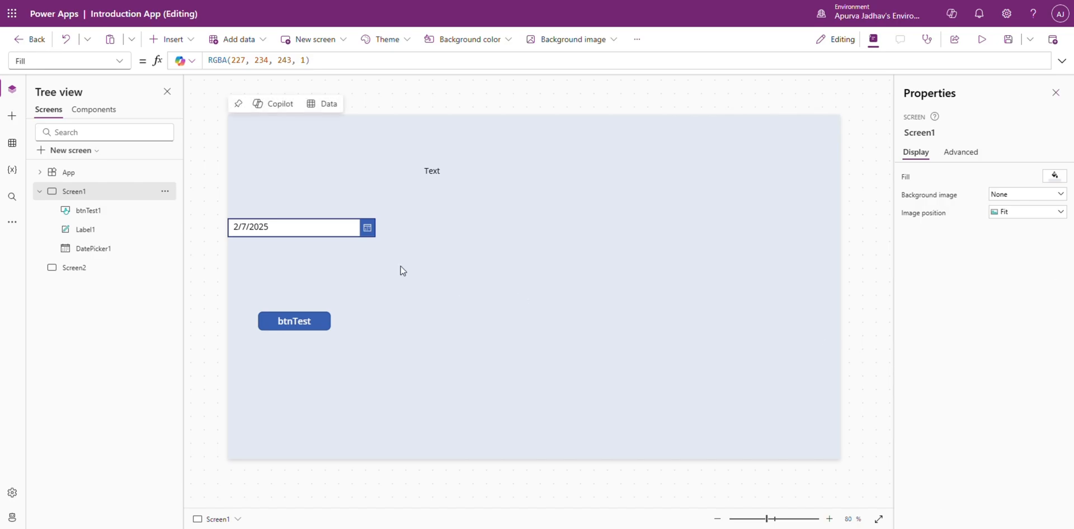
click(358, 229)
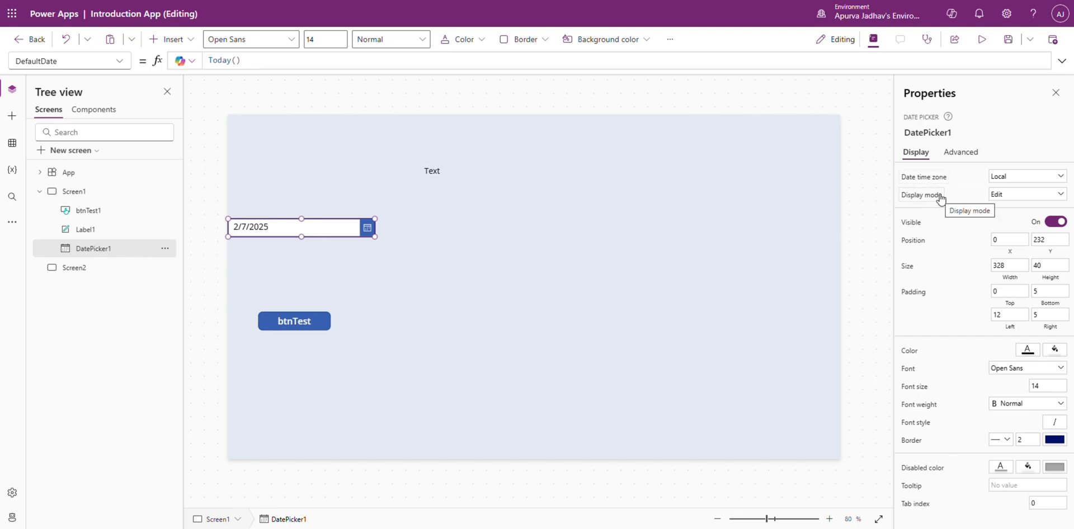
Change the text of the btnTest1 button to Submit
click(285, 323)
drag(1014, 180, 961, 178)
text(Submit)
click(964, 179)
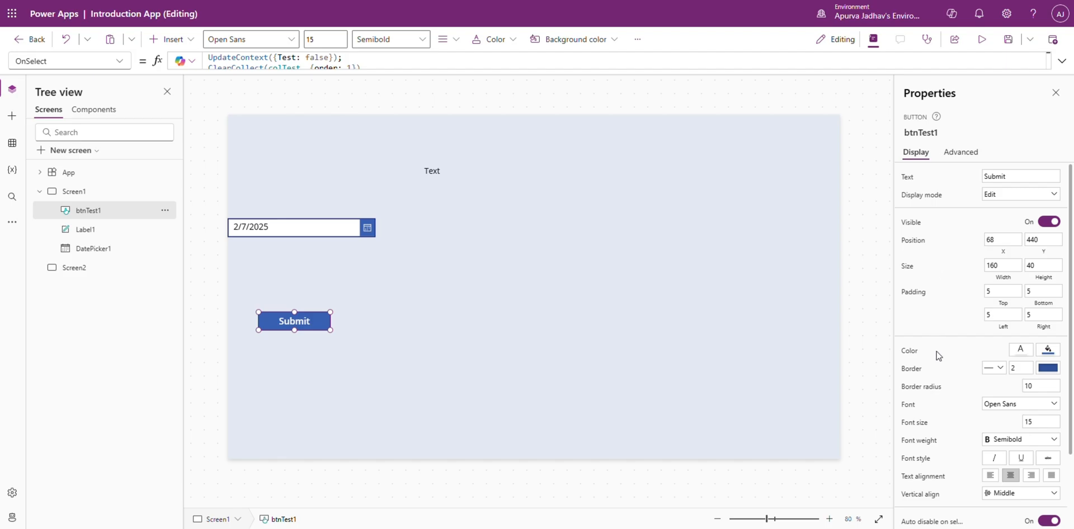
Review btnTest1's display properties and its full set of advanced action, data and design properties
scroll(1028, 423, down, 2)
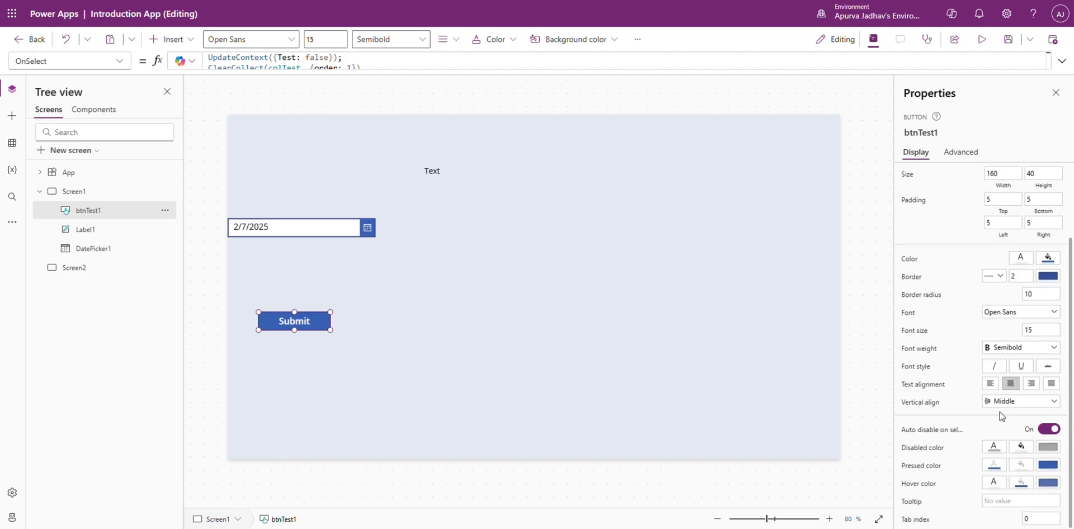
scroll(984, 484, up, 2)
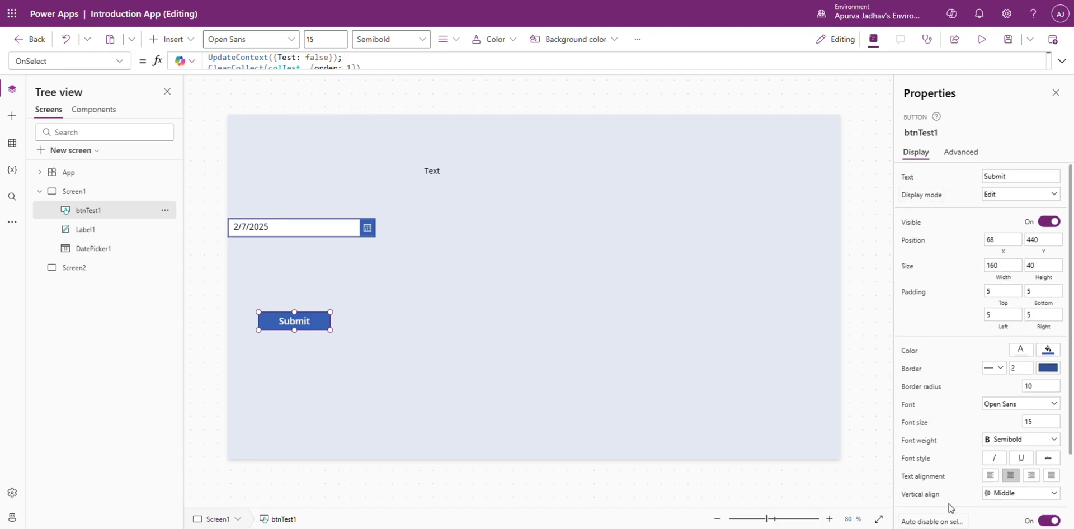
click(957, 156)
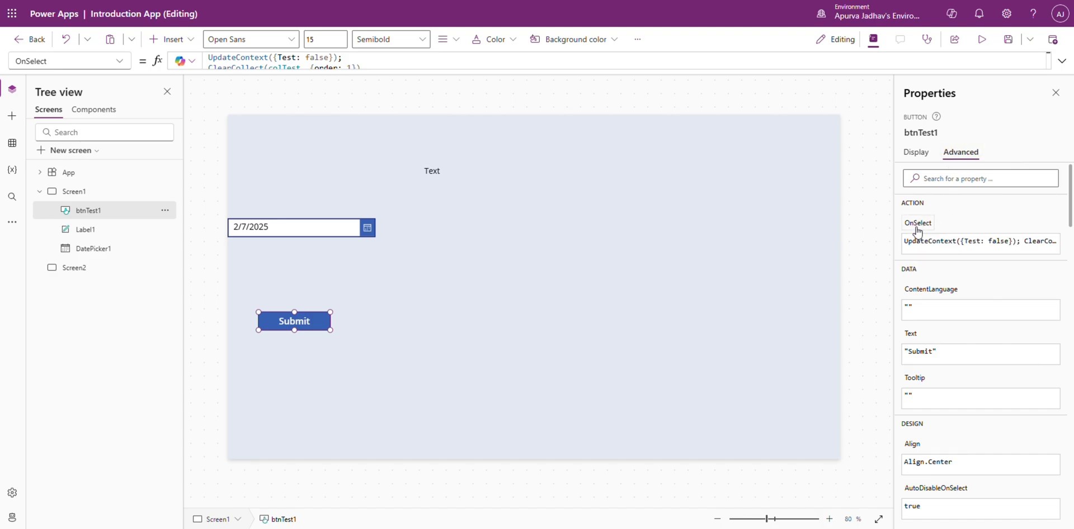
scroll(943, 278, down, 1)
scroll(944, 278, down, 4)
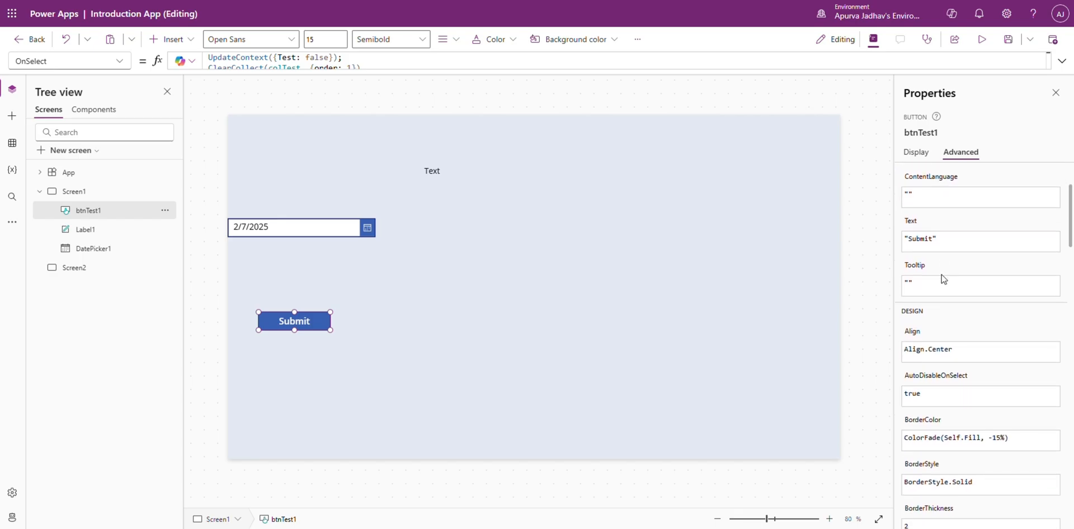
scroll(985, 506, down, 6)
scroll(984, 514, down, 12)
scroll(983, 507, up, 14)
scroll(983, 508, up, 5)
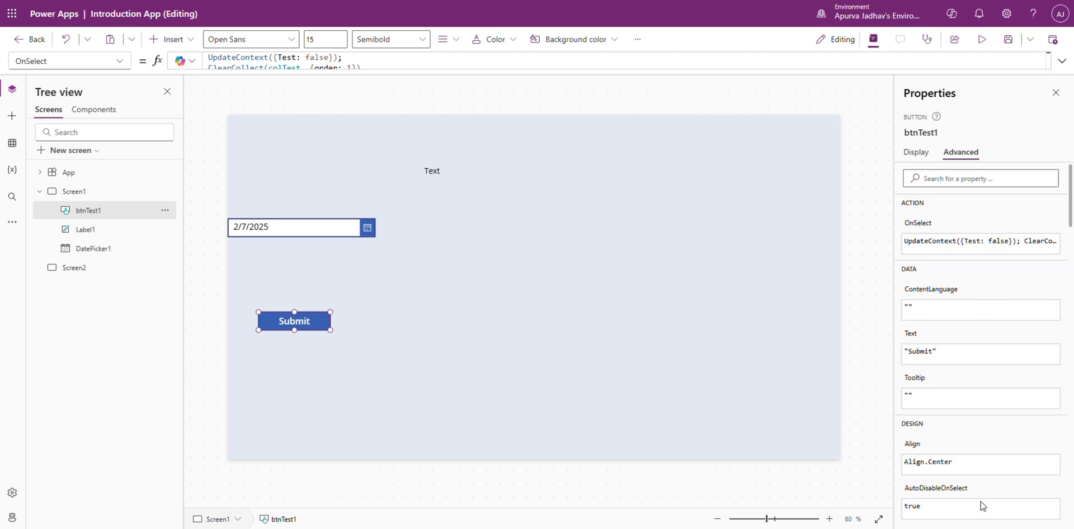
click(928, 152)
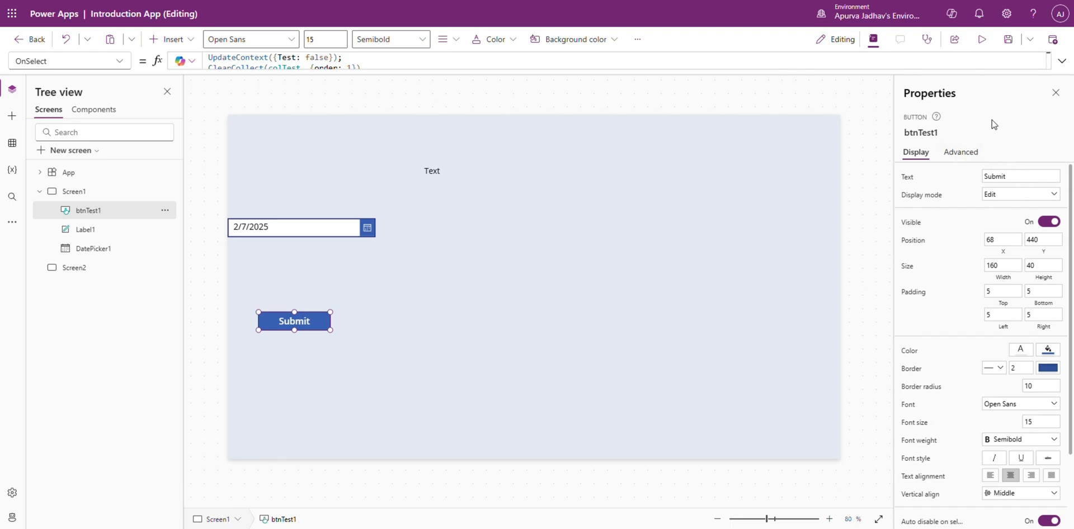
Browse the formula bar's list of btnTest1 properties and compare it with the display properties, such as Text
click(119, 61)
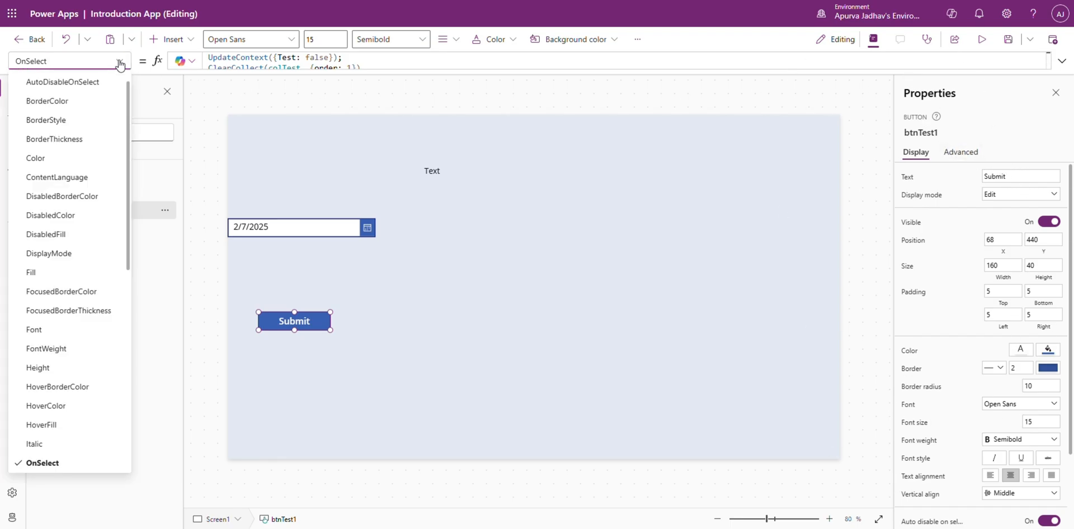
scroll(107, 147, up, 1)
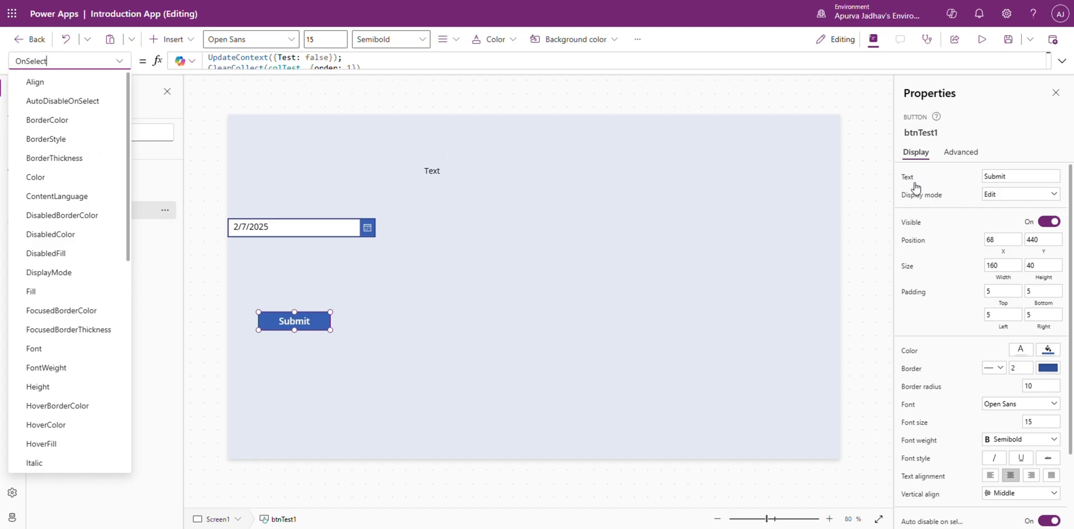
scroll(71, 289, down, 5)
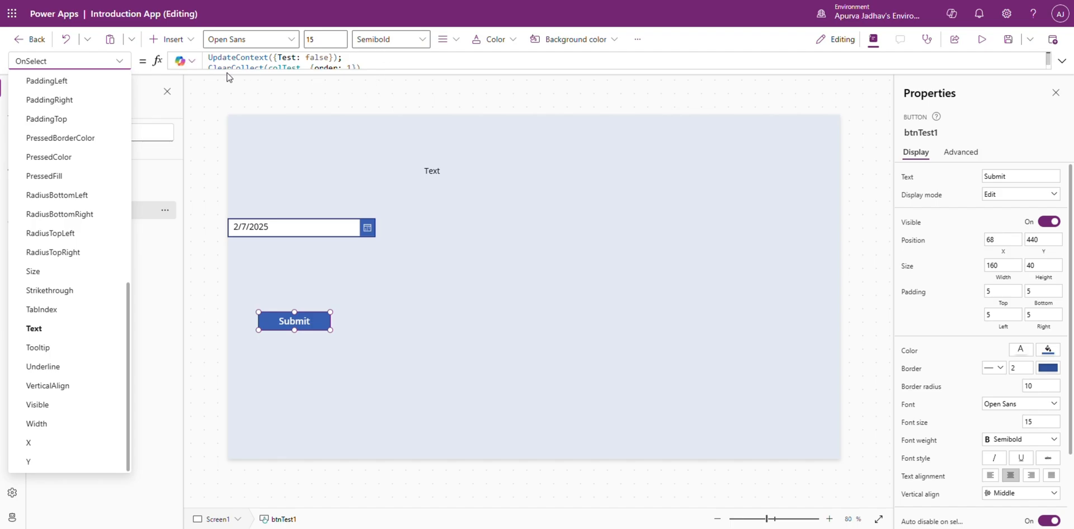
click(903, 177)
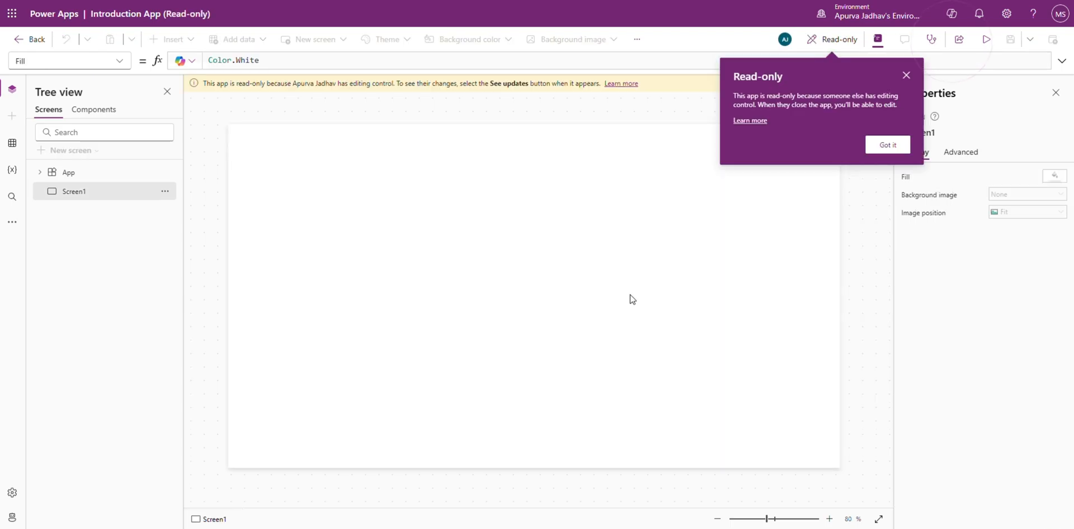
Dismiss the read-only notice and check in both accounts' sessions who is editing and who is viewing the app
click(883, 145)
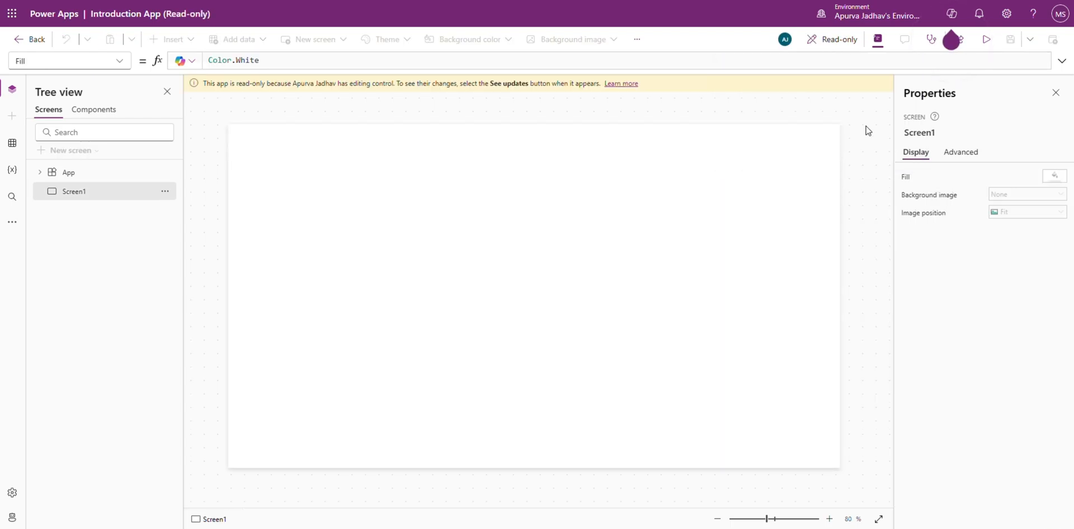
mouse_move(833, 46)
click(785, 39)
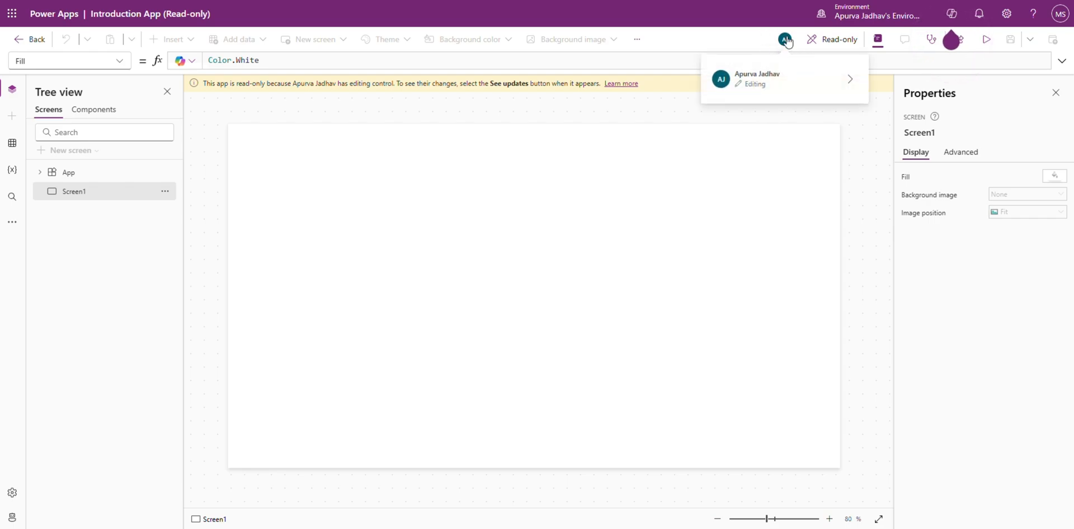
click(818, 158)
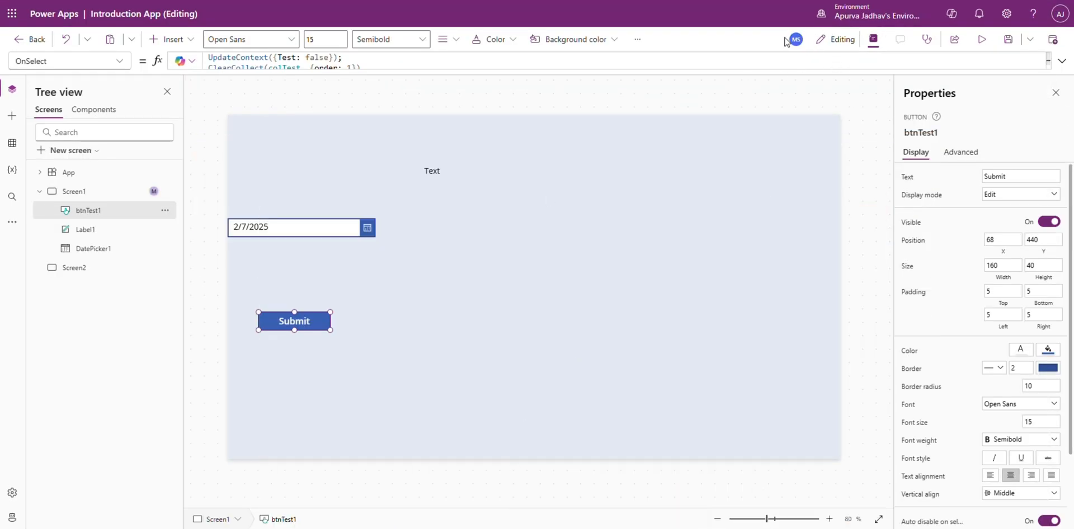
click(795, 40)
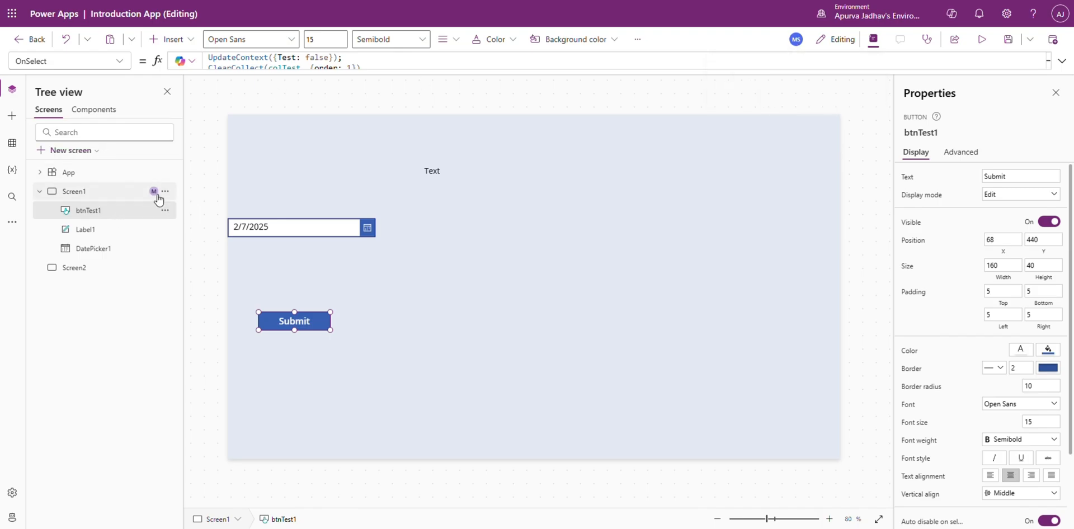
click(796, 39)
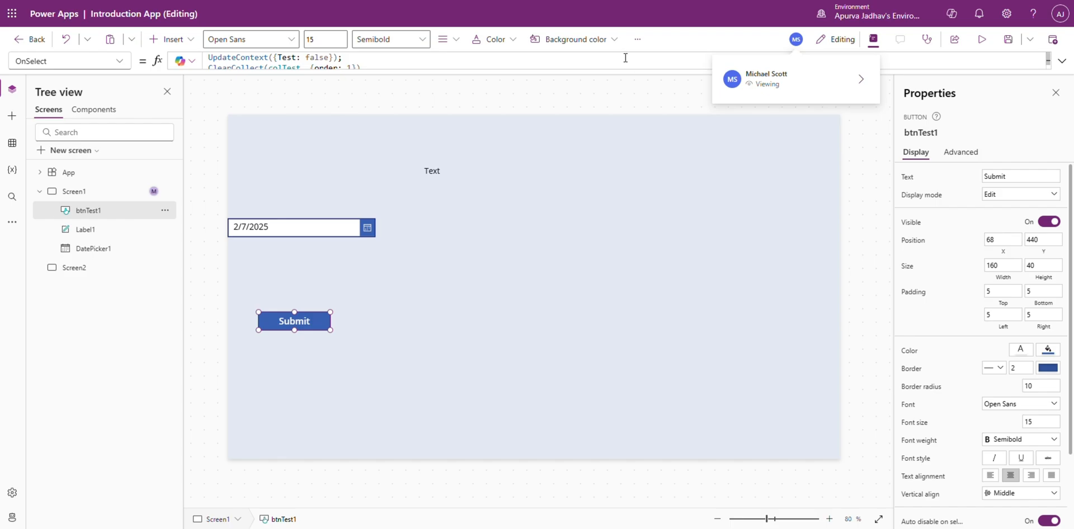
Turn on Coauthoring in the app's new updates settings and save and refresh the app
click(637, 38)
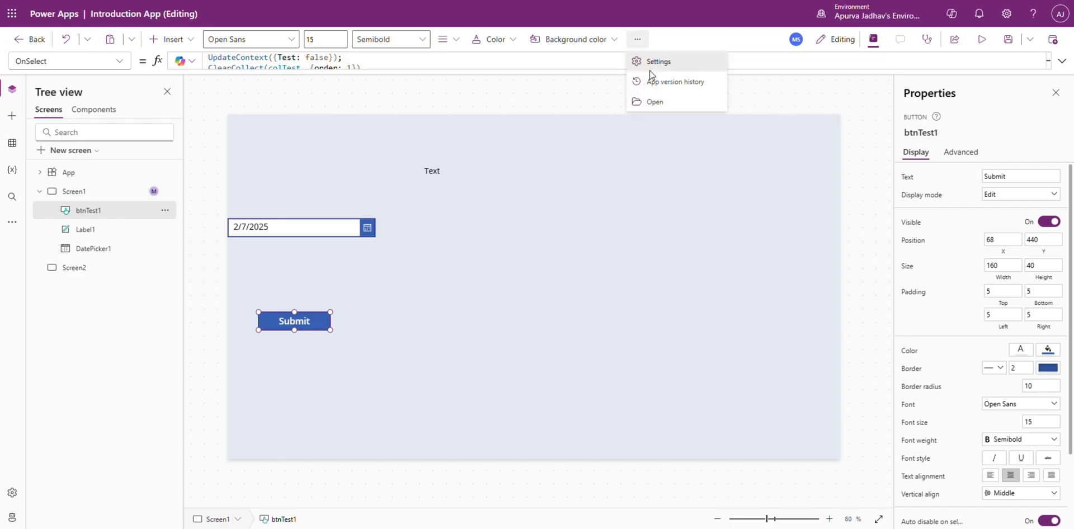
click(649, 68)
click(338, 180)
scroll(500, 383, down, 2)
scroll(499, 382, down, 2)
click(348, 226)
scroll(444, 279, down, 3)
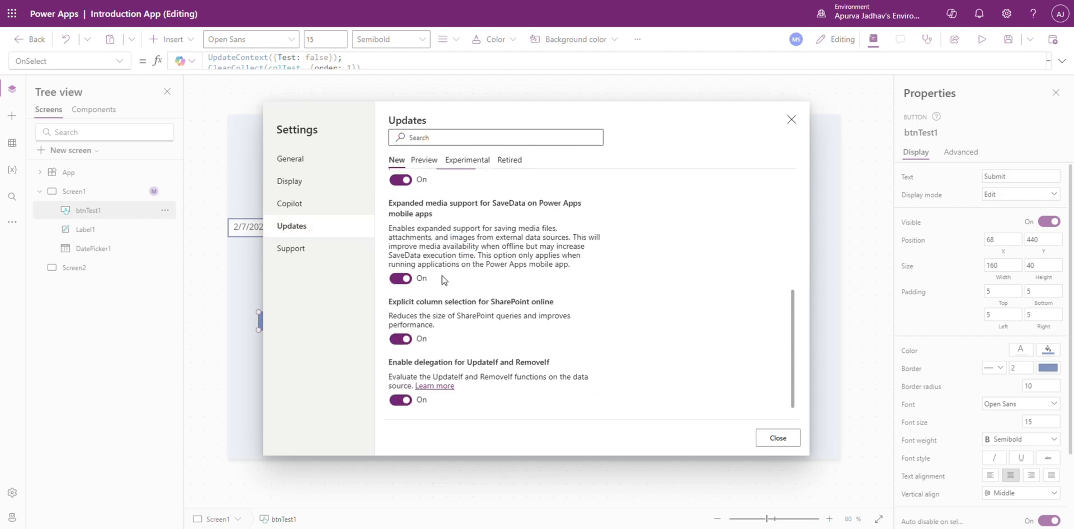
scroll(441, 358, up, 5)
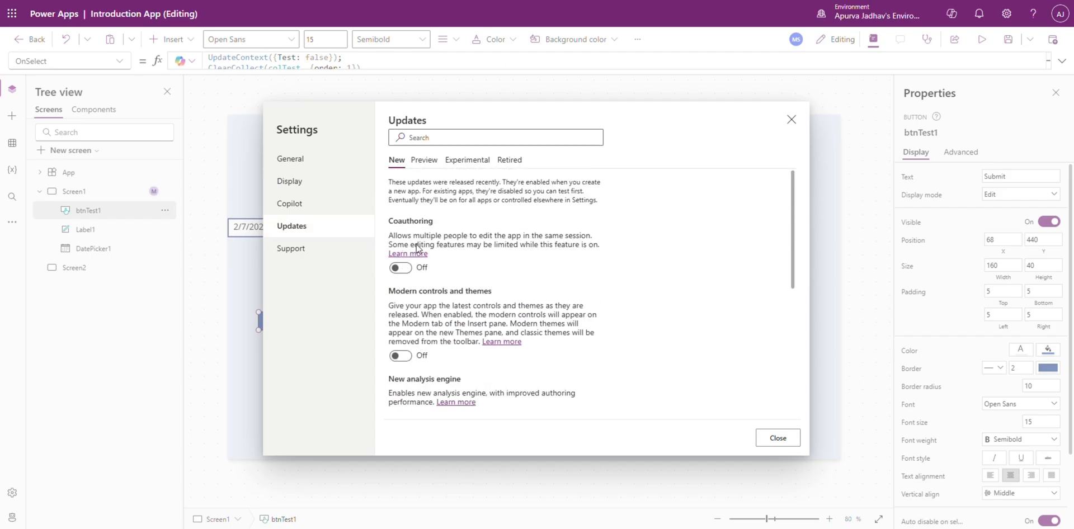
click(401, 268)
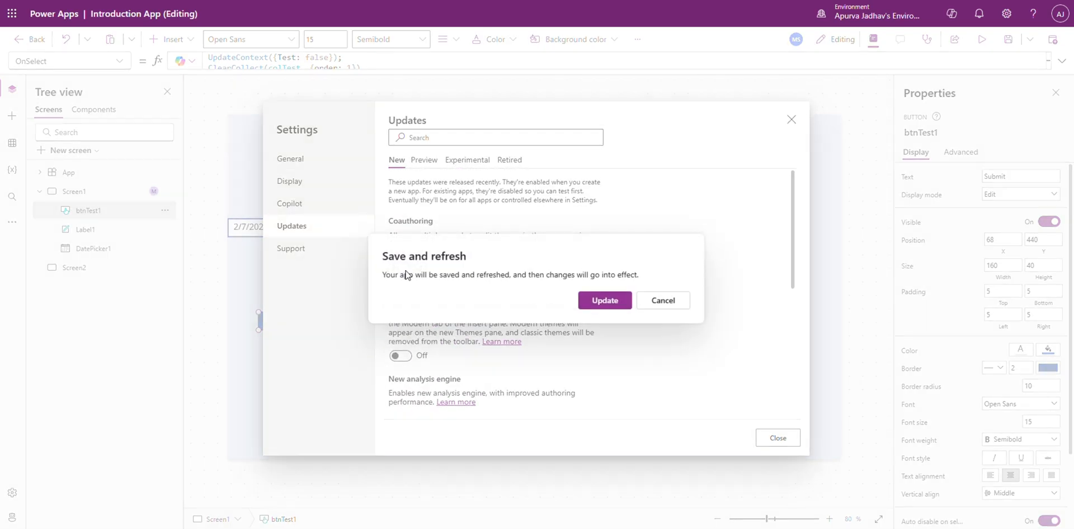
click(601, 300)
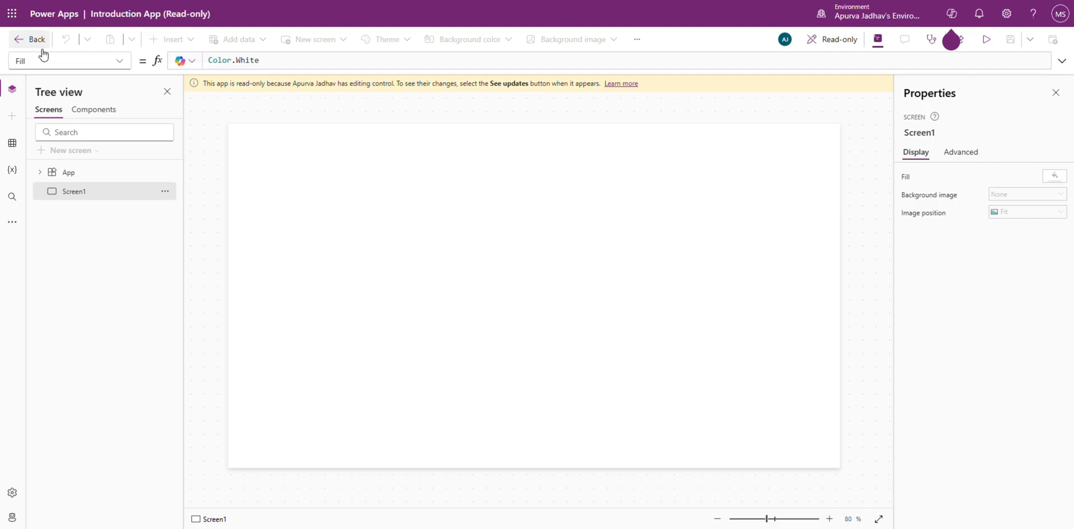
Reopen Introduction App in the read-only account's session and place a button on Screen1 at about X 1044, Y 301
click(42, 46)
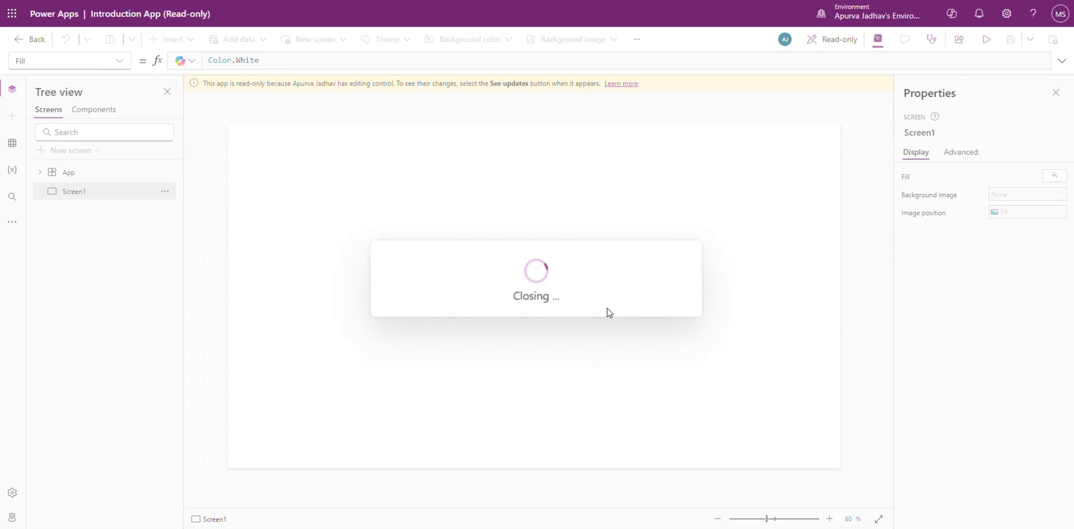
click(370, 432)
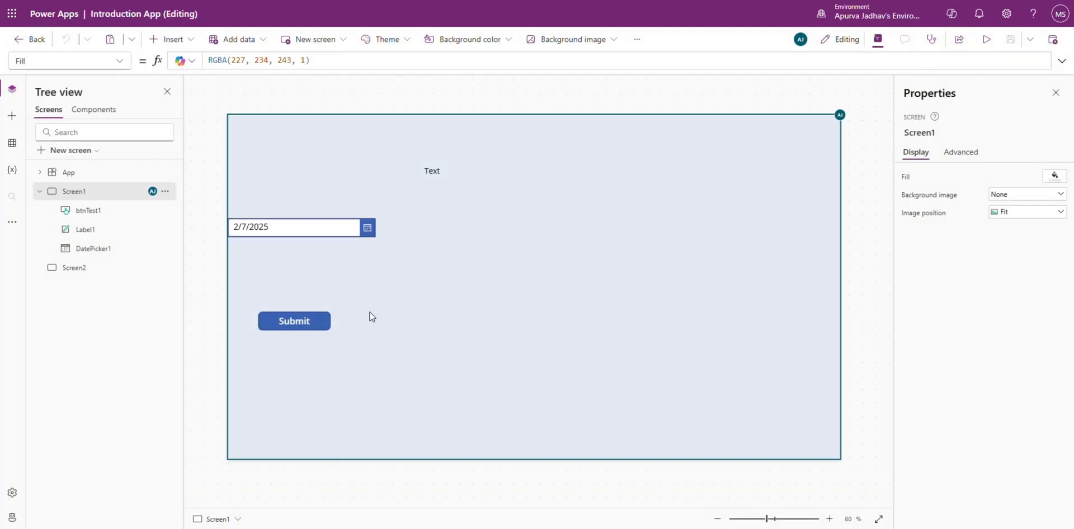
click(12, 116)
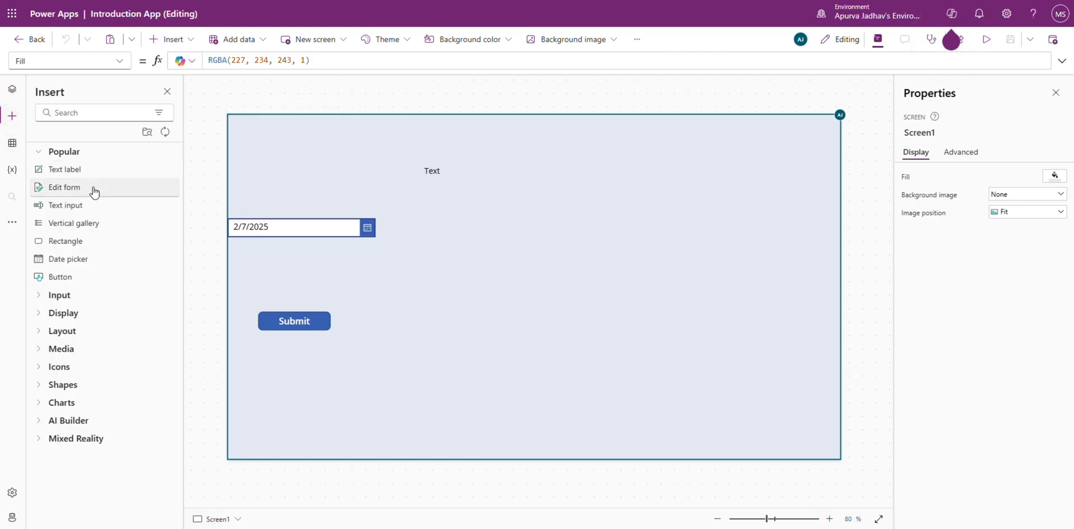
drag(96, 280, 695, 250)
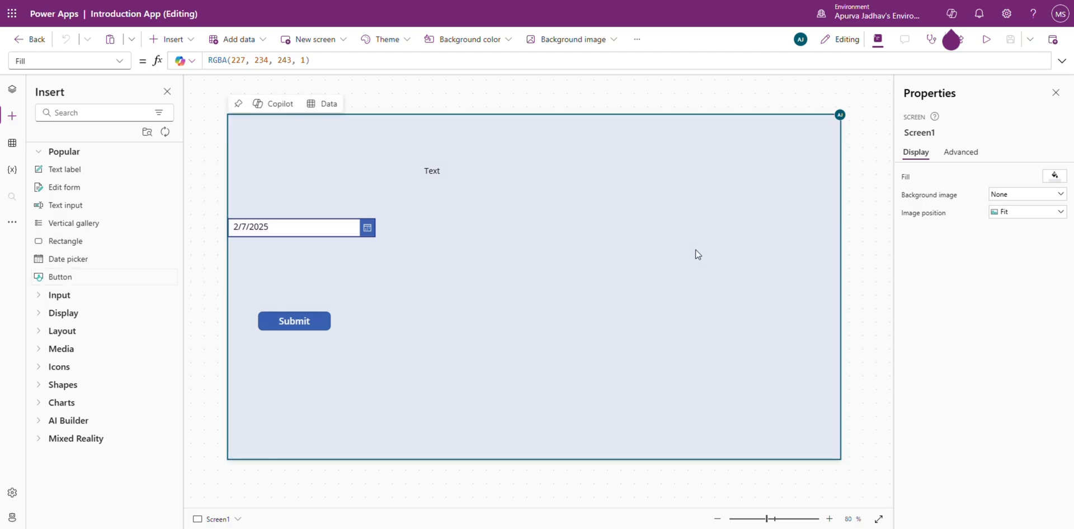
Switch to the first account's session and check the coauthor's presence on the new button
mouse_move(636, 528)
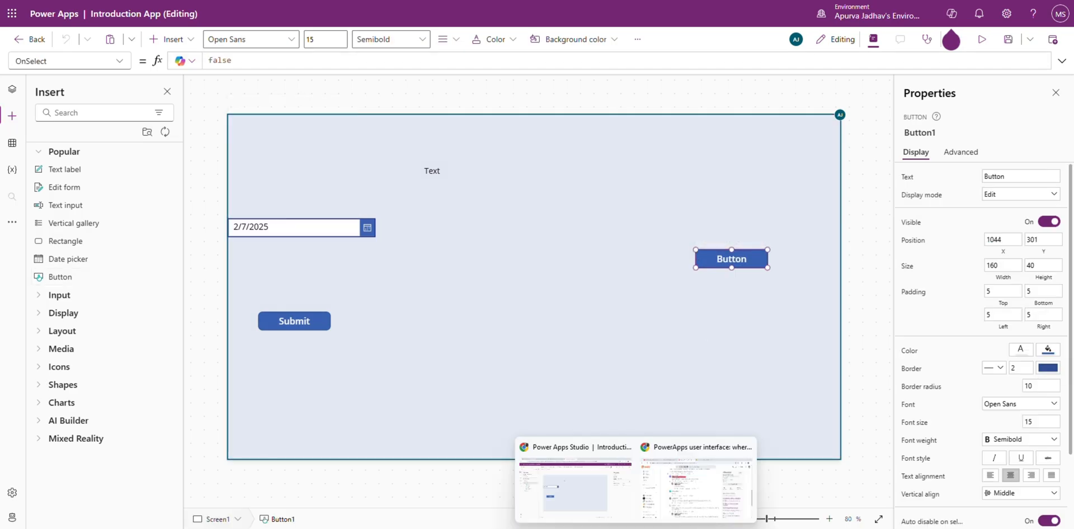
click(577, 486)
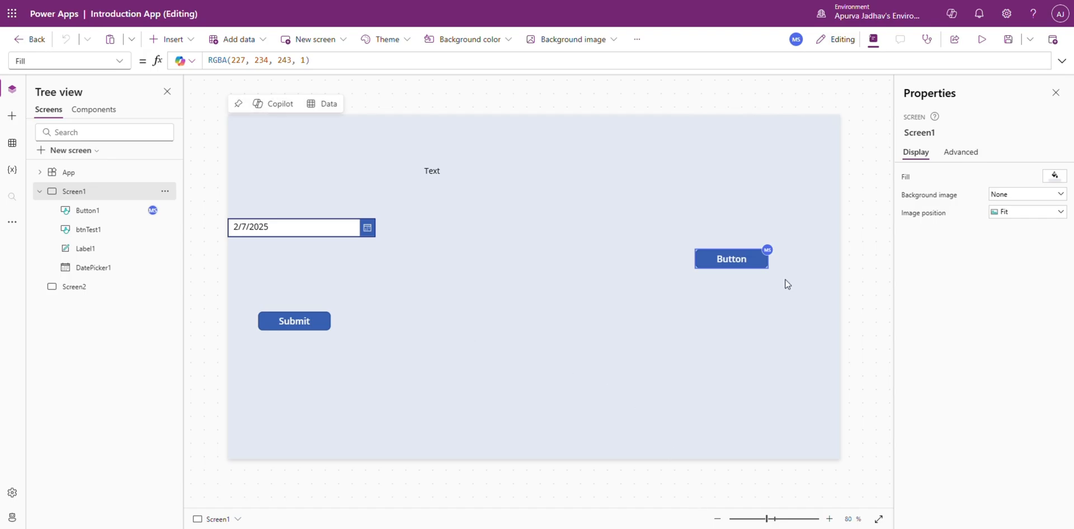
click(790, 48)
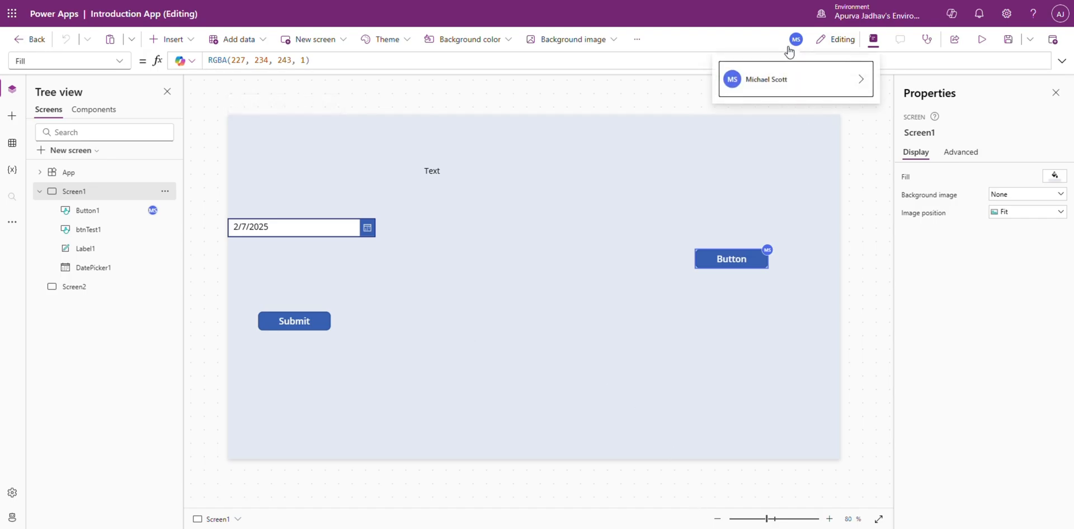
click(738, 383)
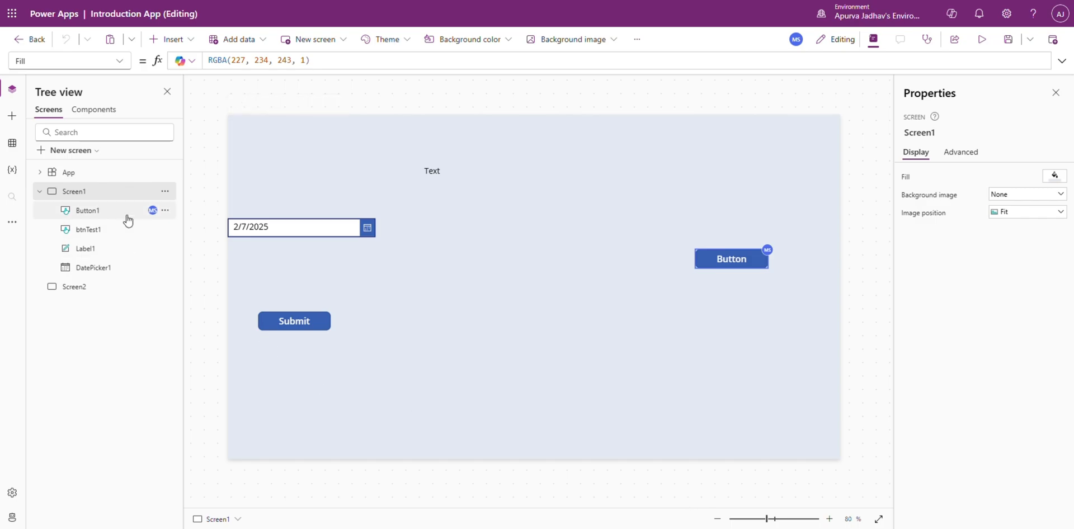
Select Screen2 in the first session and check the coauthor's position in the second session's tree view
click(110, 287)
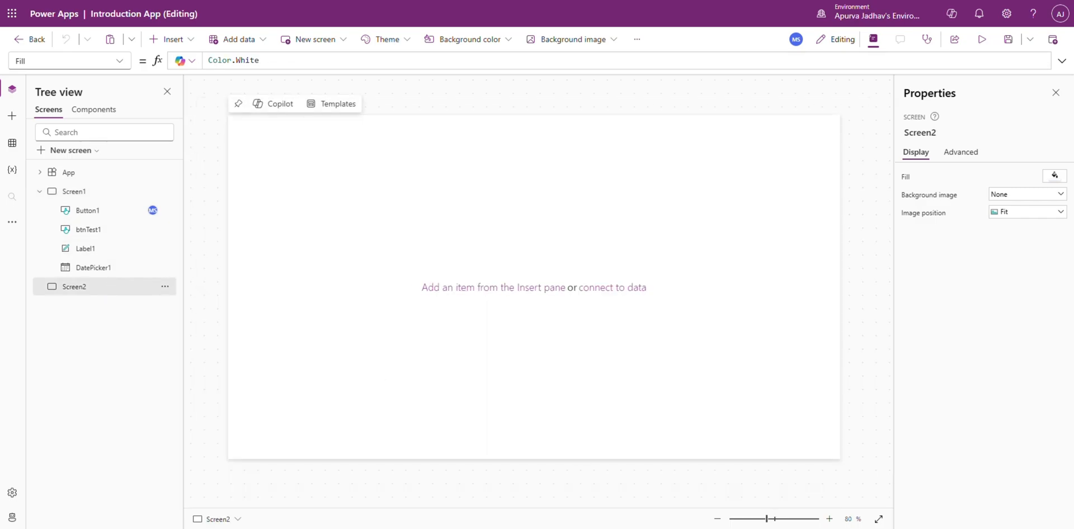
mouse_move(636, 528)
click(580, 489)
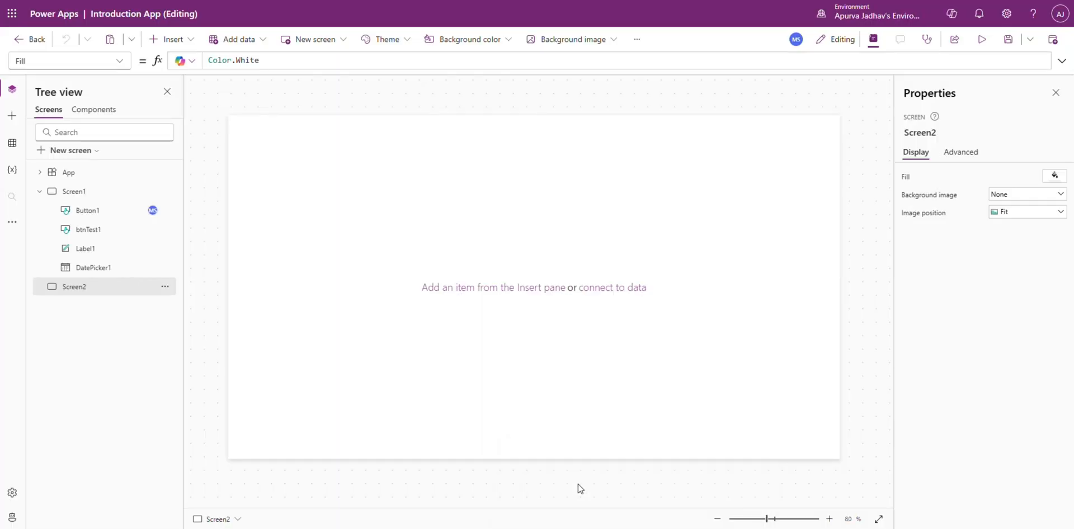
click(685, 528)
click(12, 89)
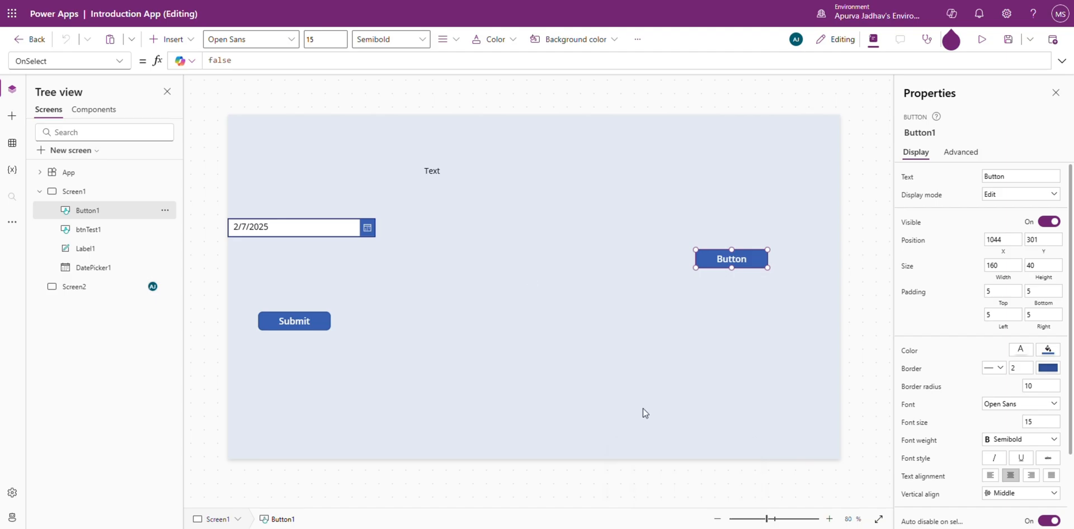
Leave the app in the second account's session and return to the first account's editing session
click(30, 39)
click(656, 302)
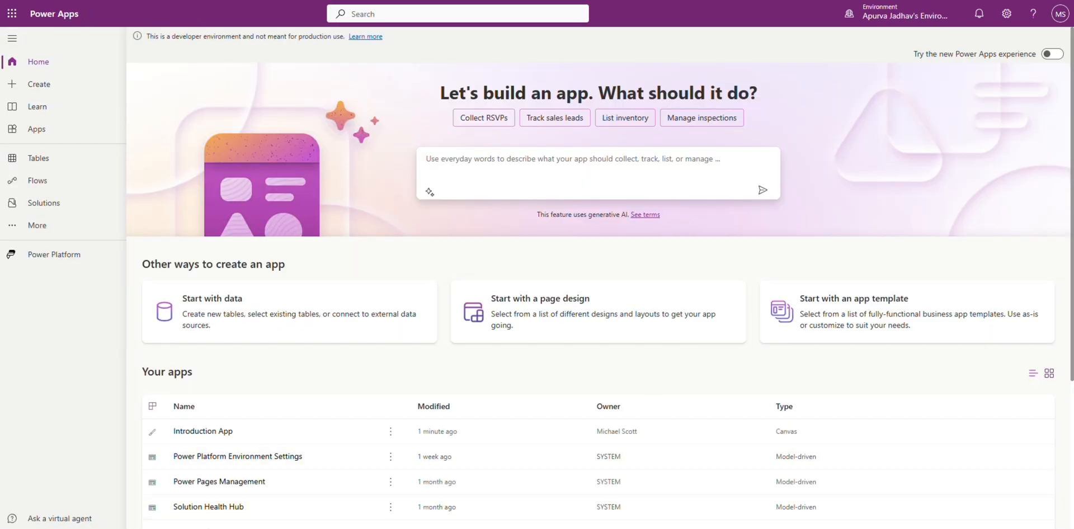
mouse_move(621, 526)
click(610, 489)
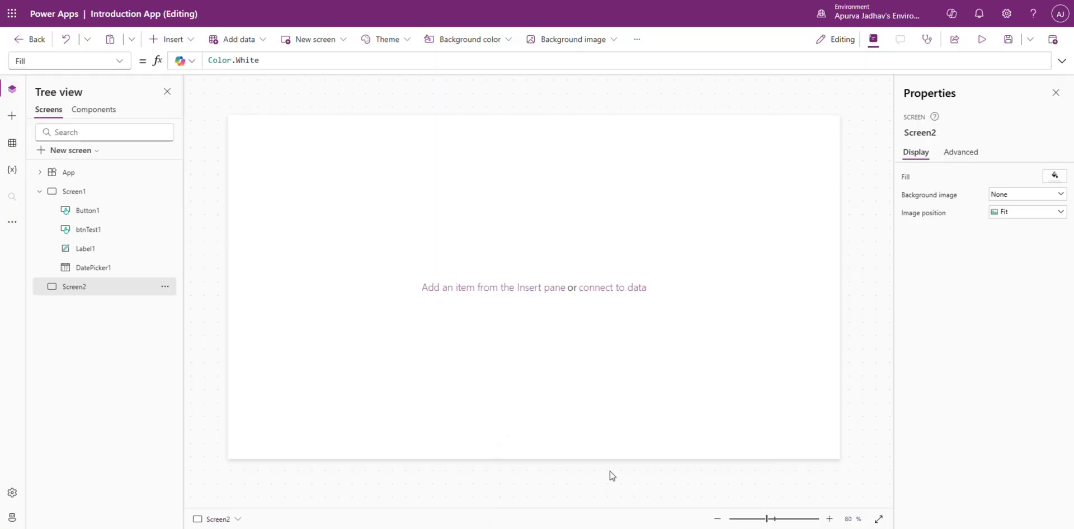
Select Button1 on Screen1, then hide and redisplay its properties pane
click(95, 191)
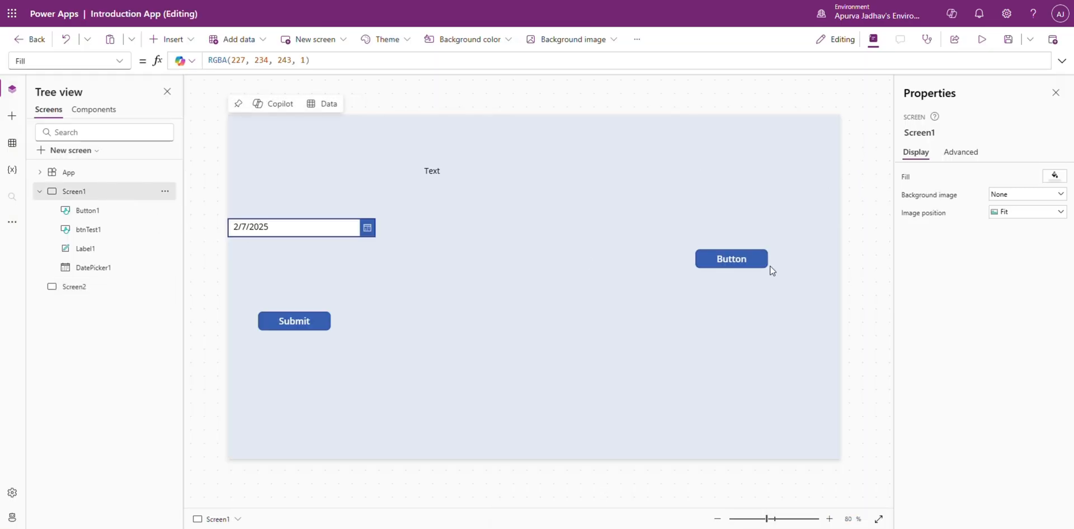
click(722, 265)
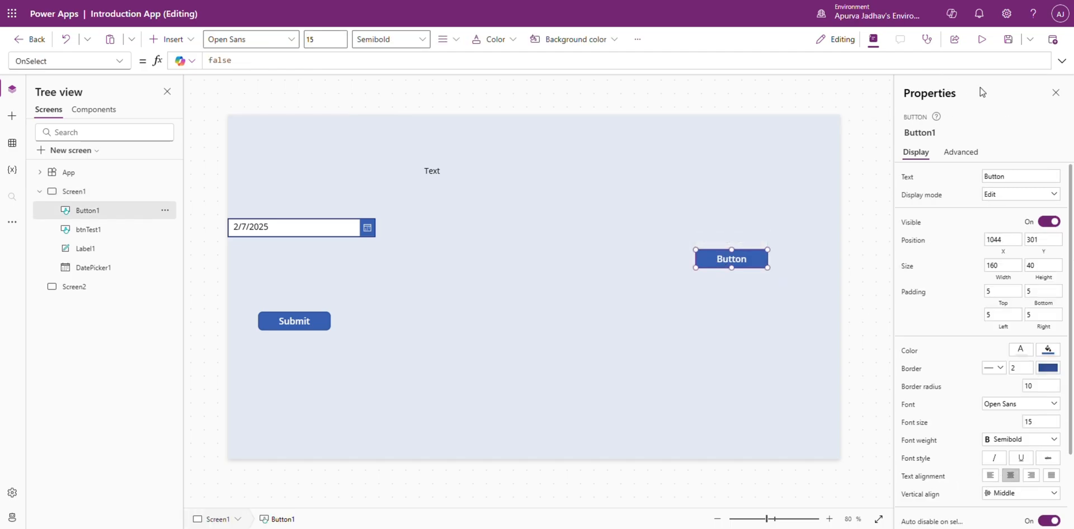
click(1056, 93)
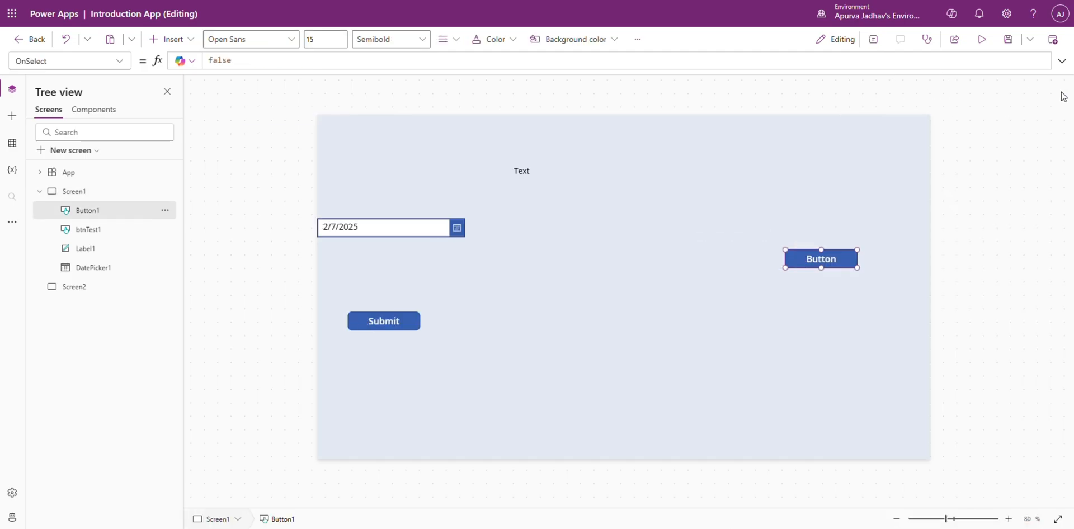
click(874, 40)
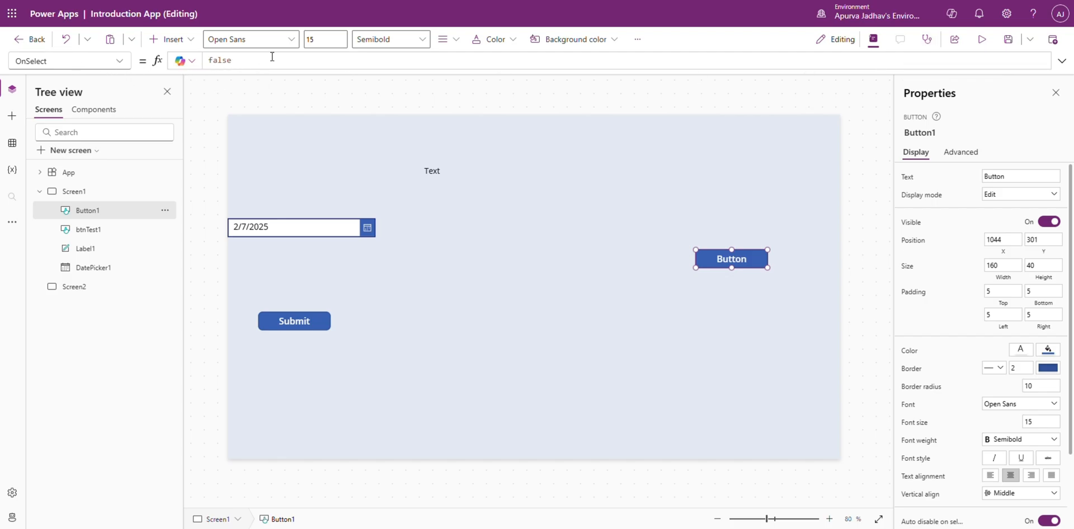
Change Button1's OnSelect formula to the misspelled fals and inspect the resulting error in the formula bar
key(BackSpace)
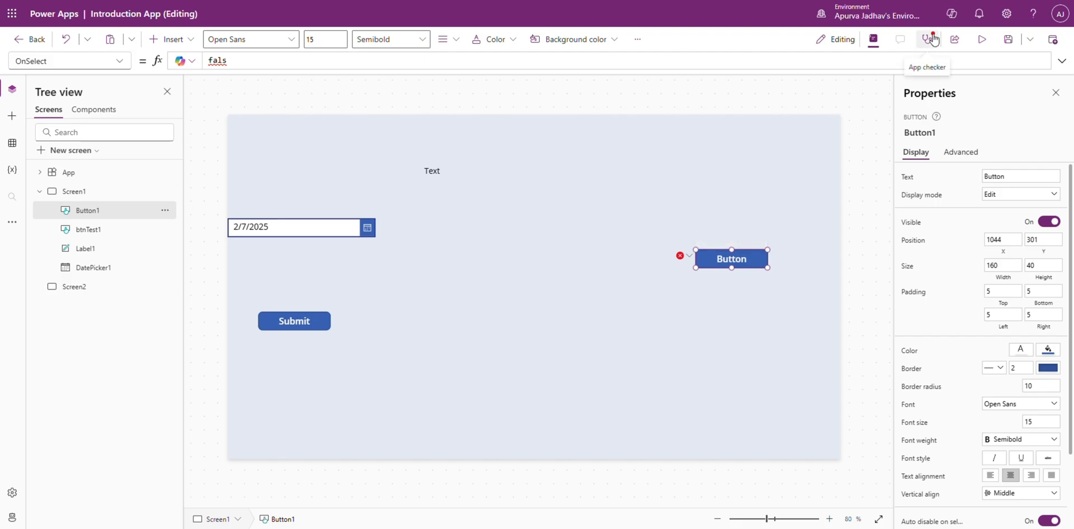
click(680, 256)
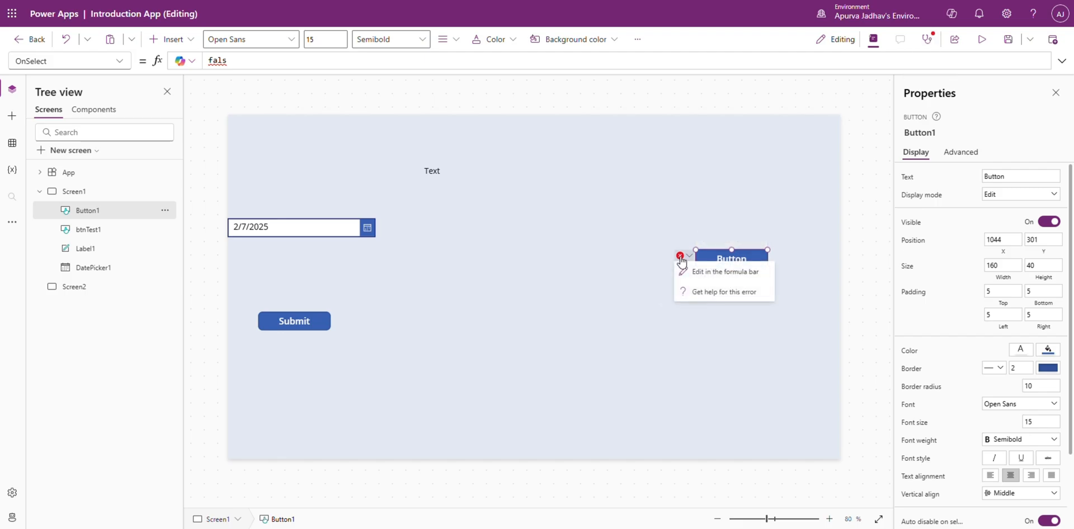
click(694, 279)
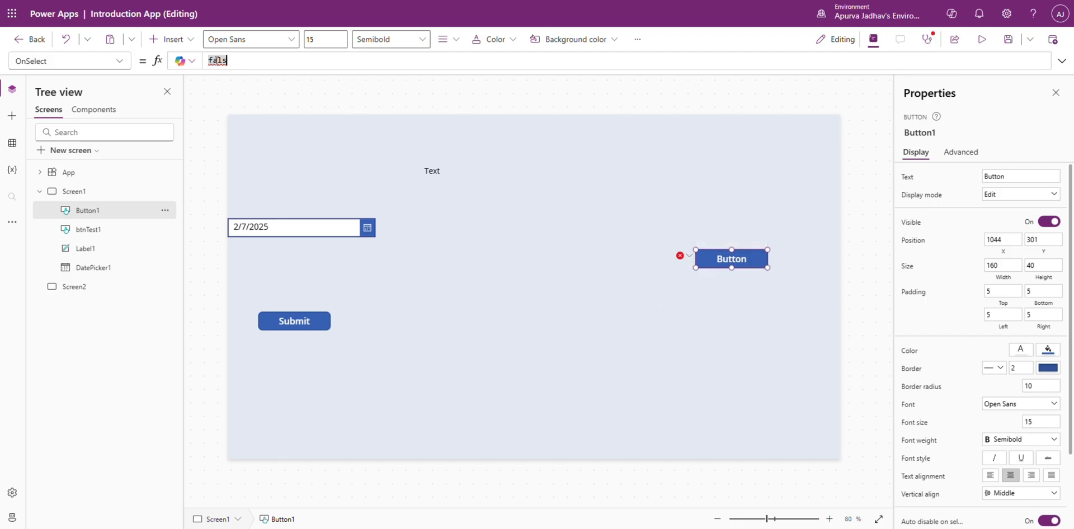
mouse_move(217, 61)
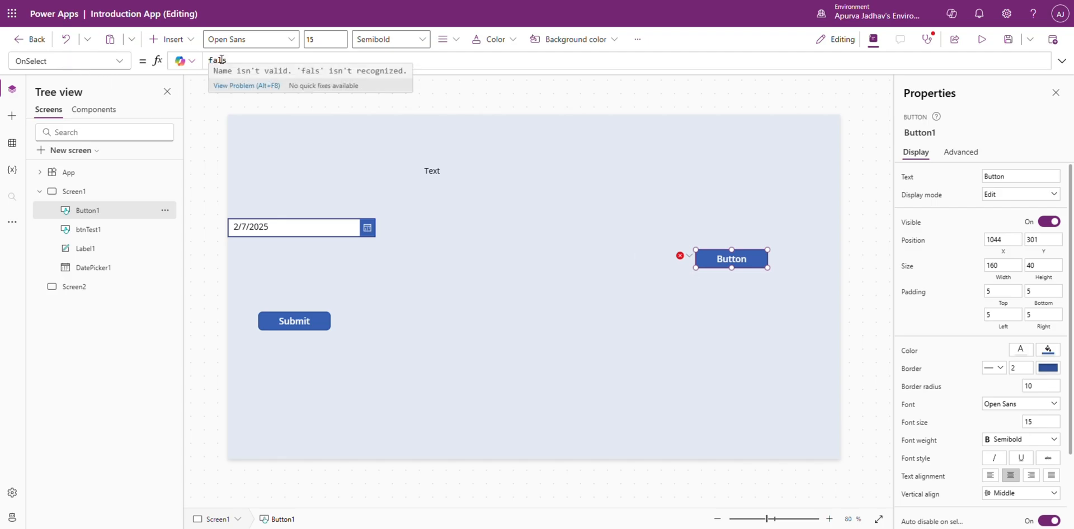
Review the formula errors for Screen1 in the App checker and return to its category overview
click(637, 288)
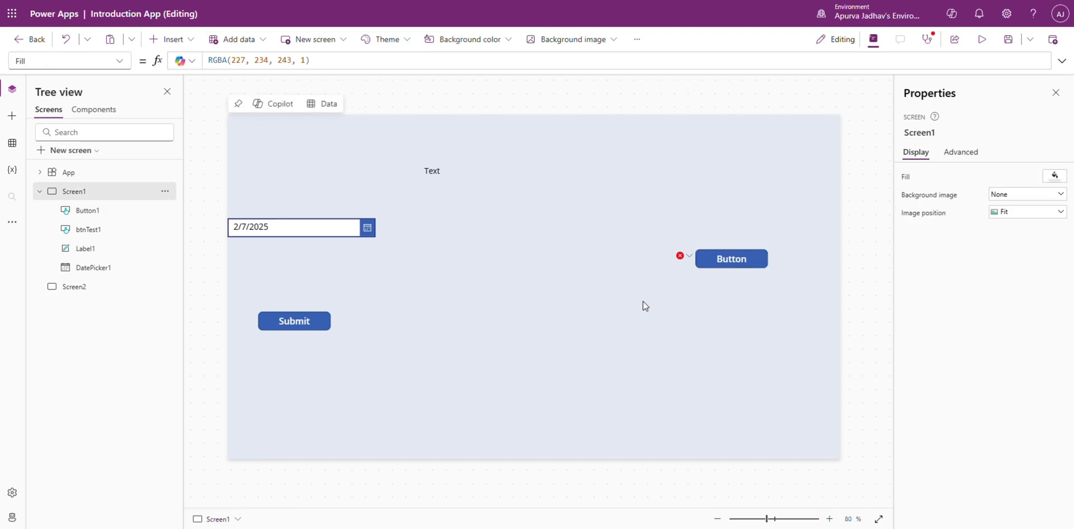
click(927, 40)
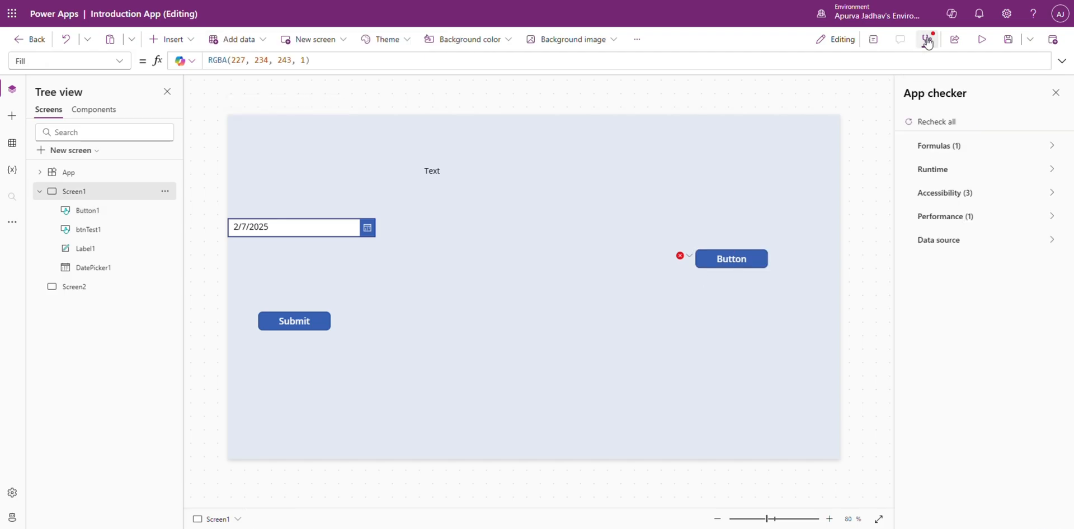
click(944, 159)
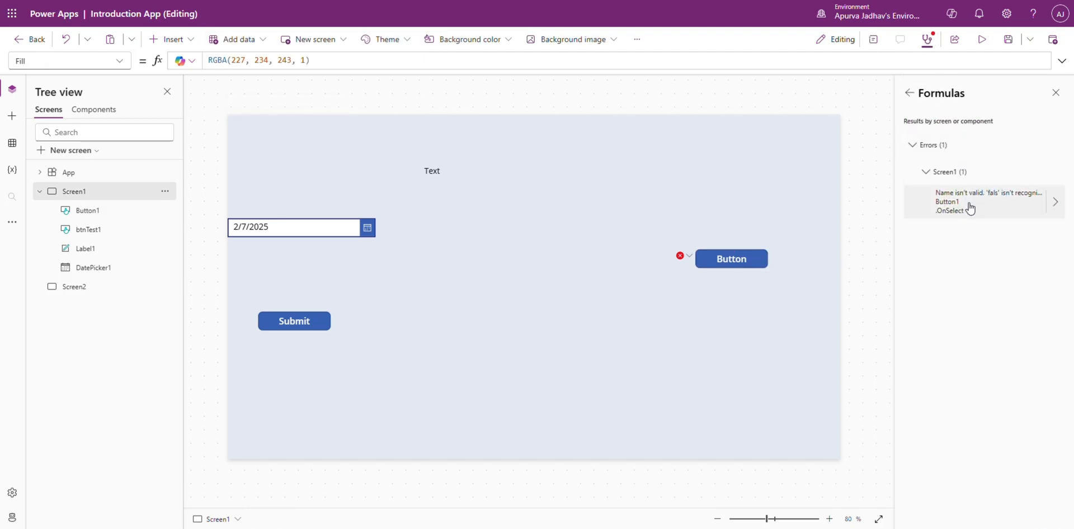
click(909, 93)
click(491, 191)
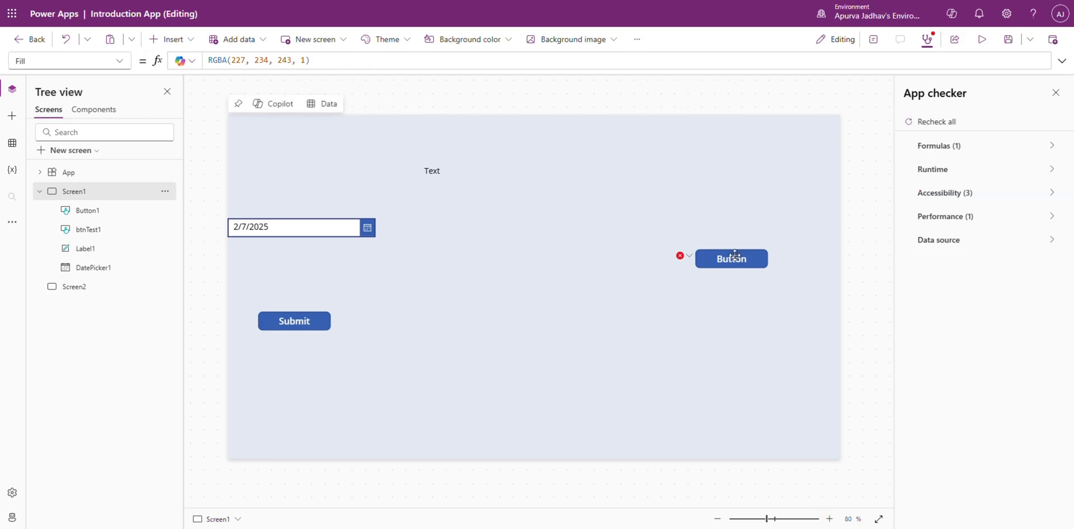
Correct the misspelled OnSelect formula of Button1 to false
click(730, 259)
click(241, 62)
text(e)
click(612, 194)
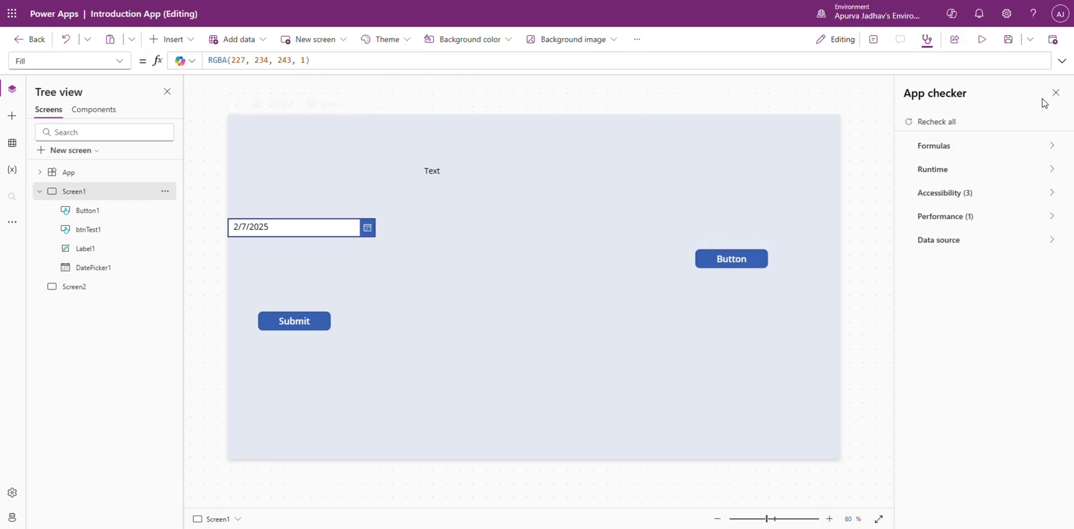
Add a person as a recipient for sharing Introduction App, review the User and Co-owner roles, and cancel without sharing
click(954, 42)
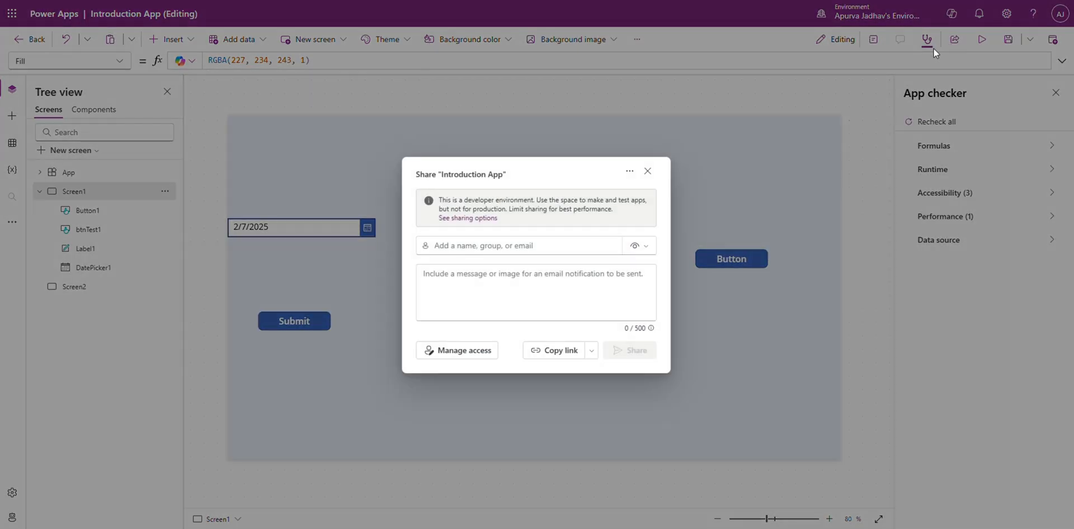
click(521, 246)
text(pam)
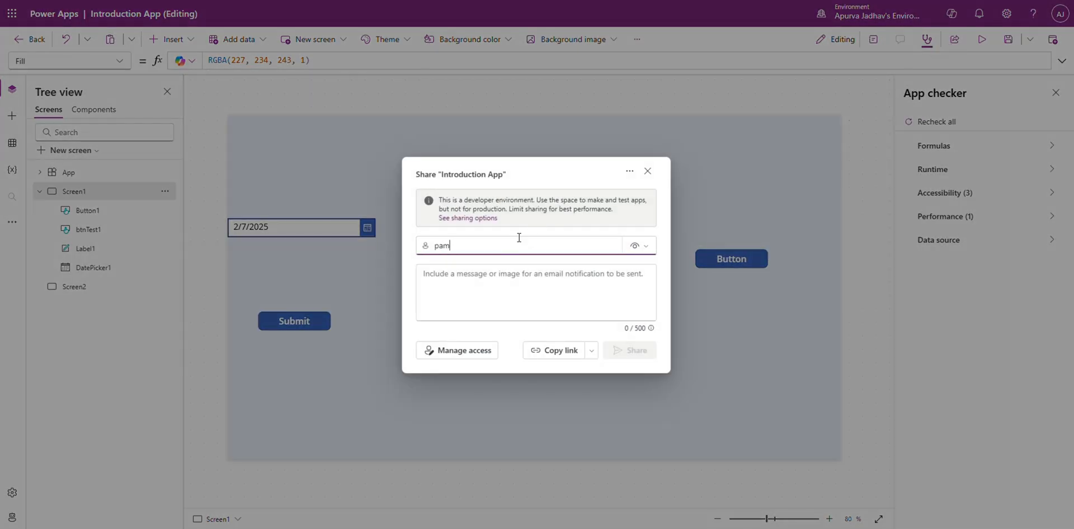
click(521, 272)
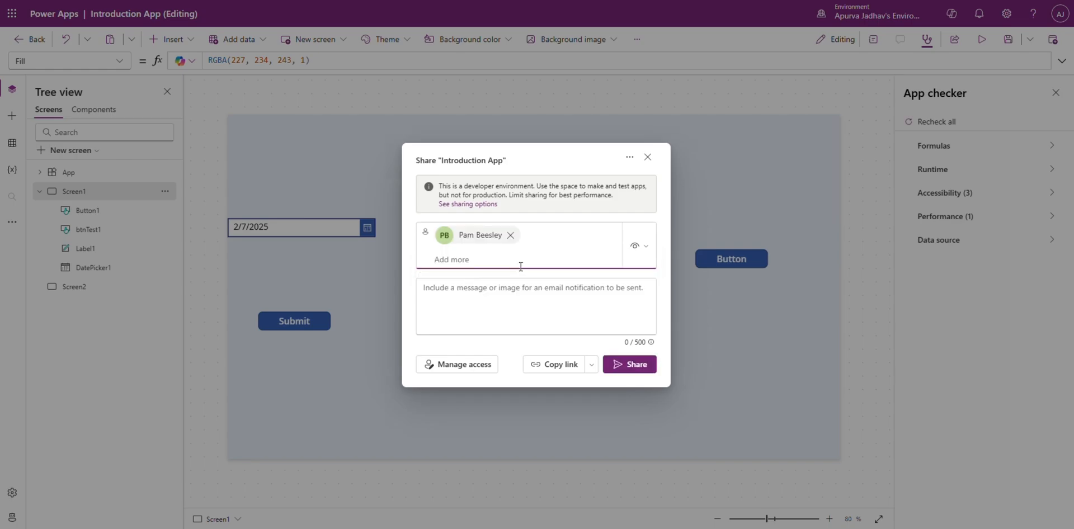
click(649, 245)
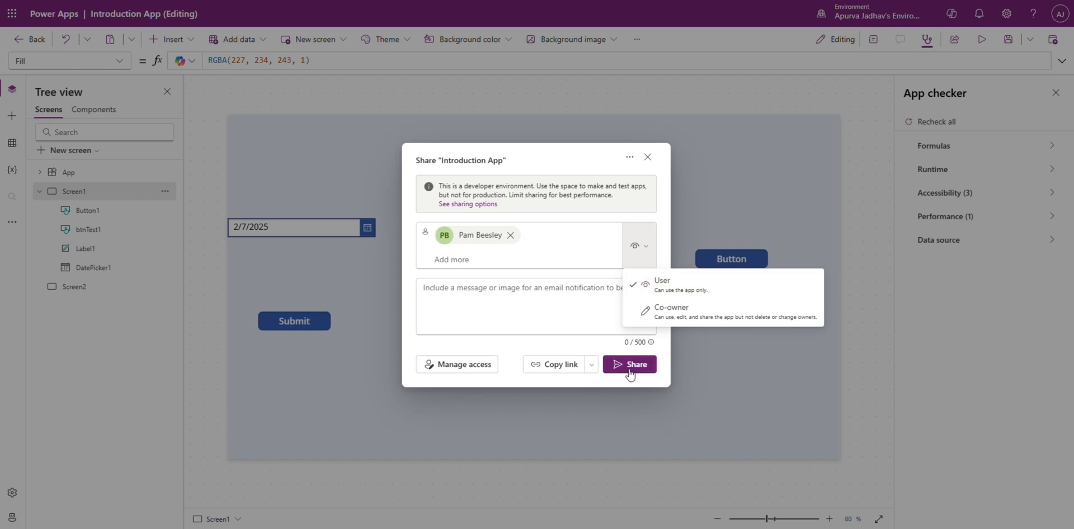
click(647, 157)
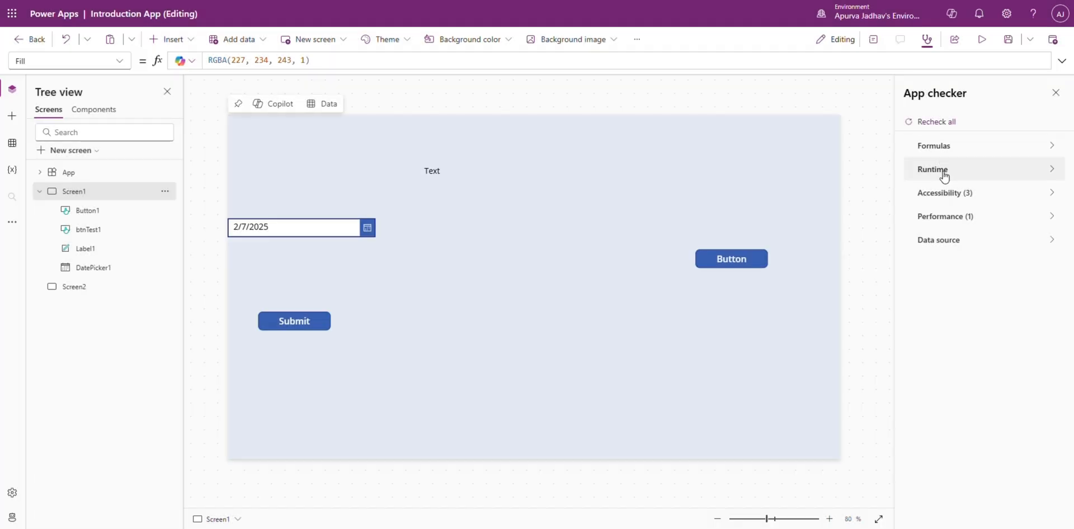
Preview the app in a tablet frame and dismiss the Dataverse offline notice so it is not shown again
click(978, 39)
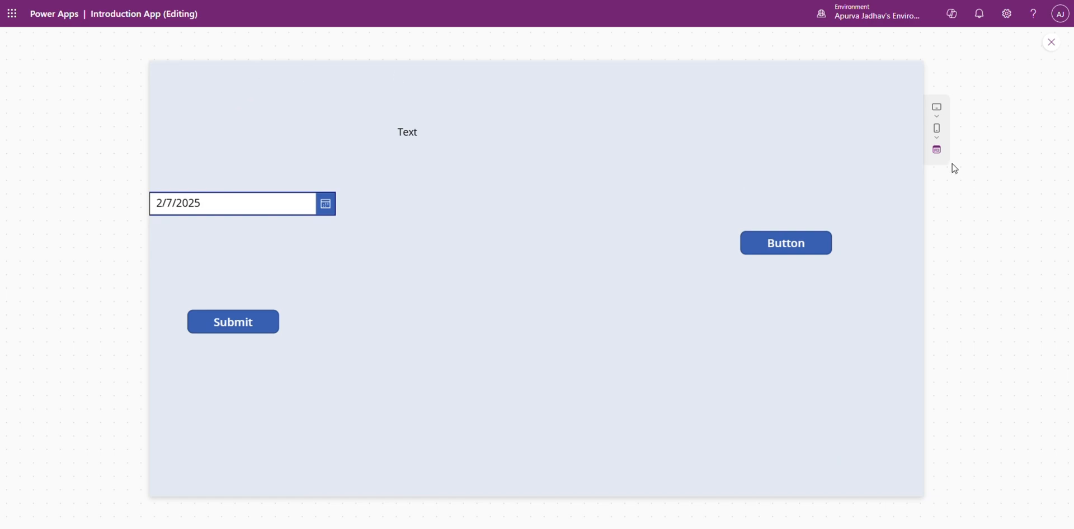
click(940, 114)
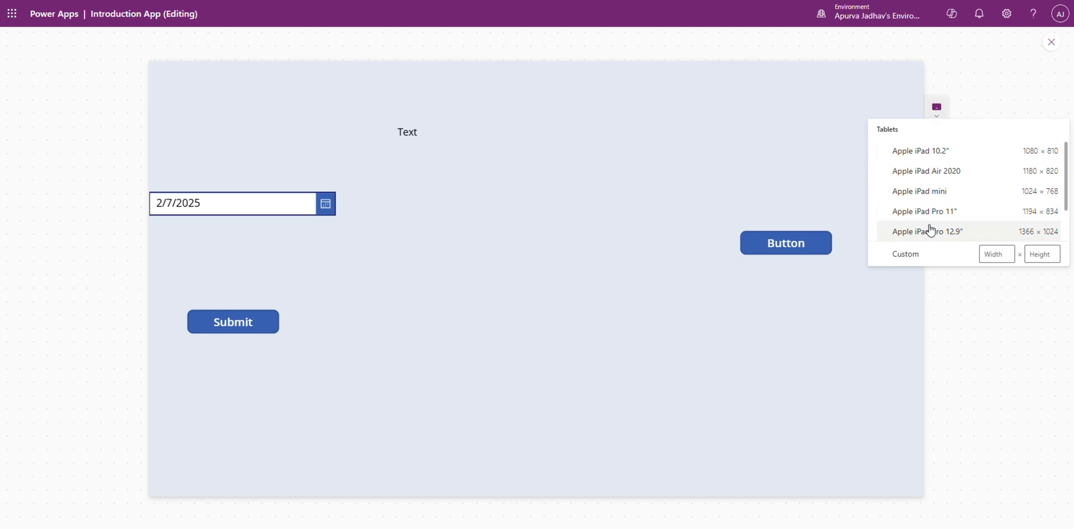
scroll(951, 227, down, 1)
click(985, 212)
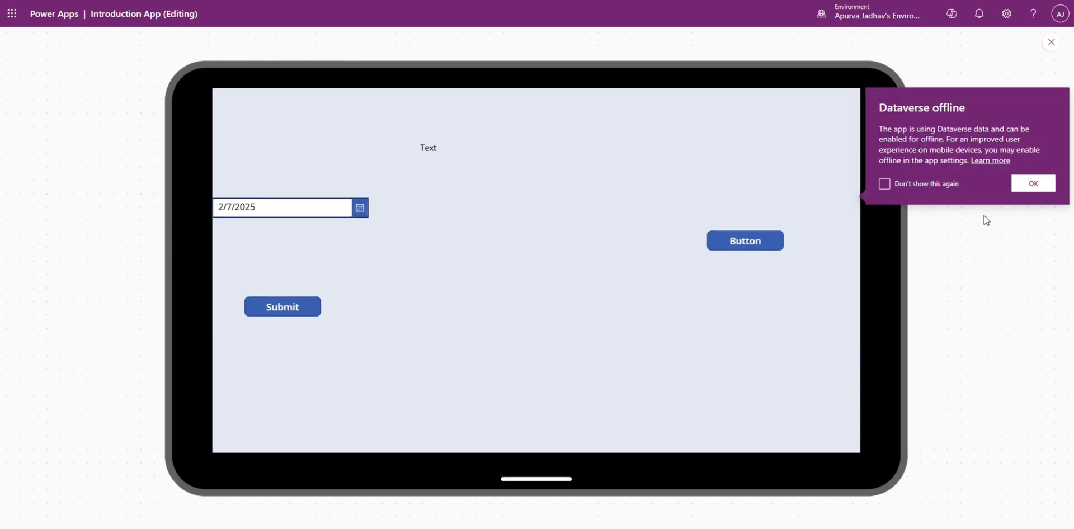
click(882, 184)
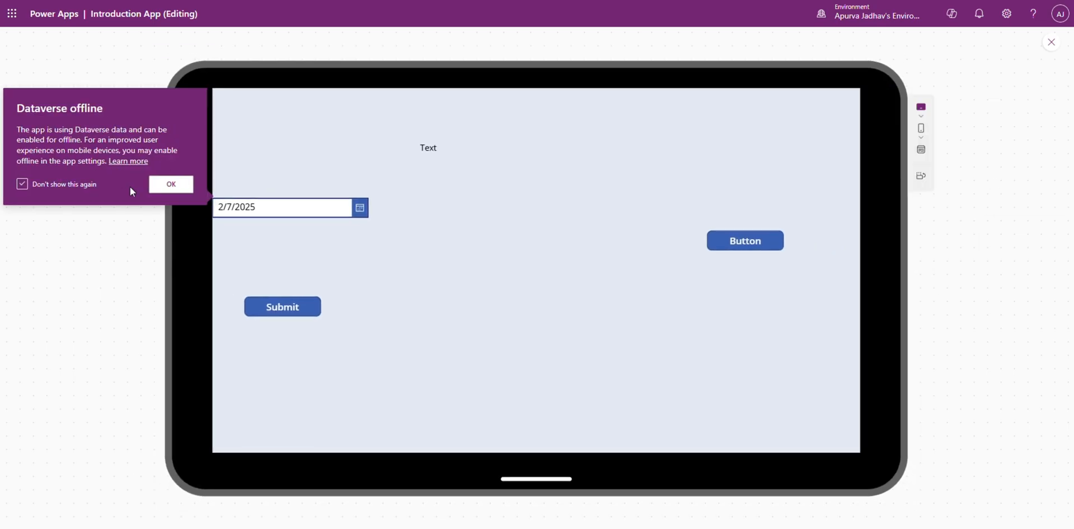
click(170, 184)
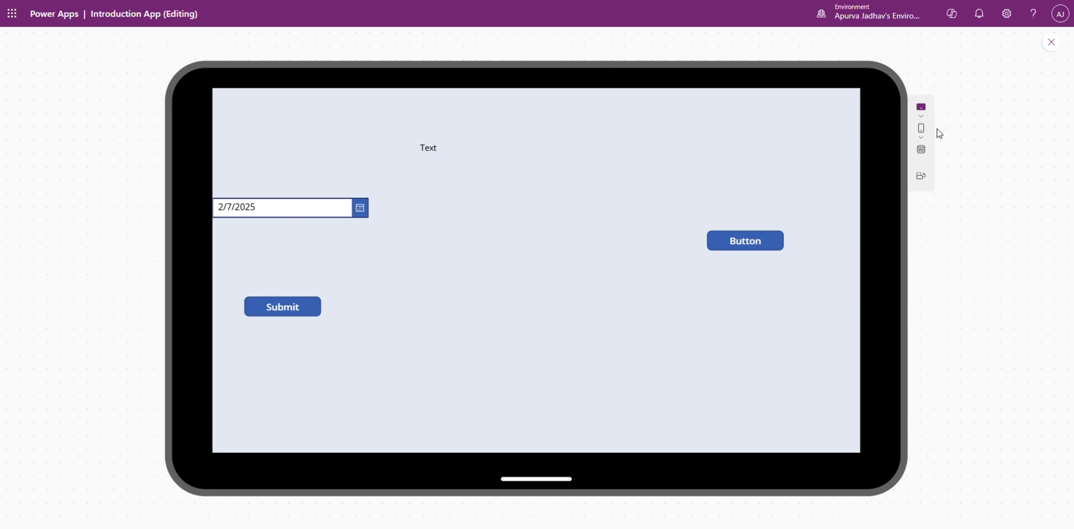
Preview the app on an Apple iPhone X, rotate it to portrait, and dismiss the narrow-layout notice
click(921, 137)
click(929, 211)
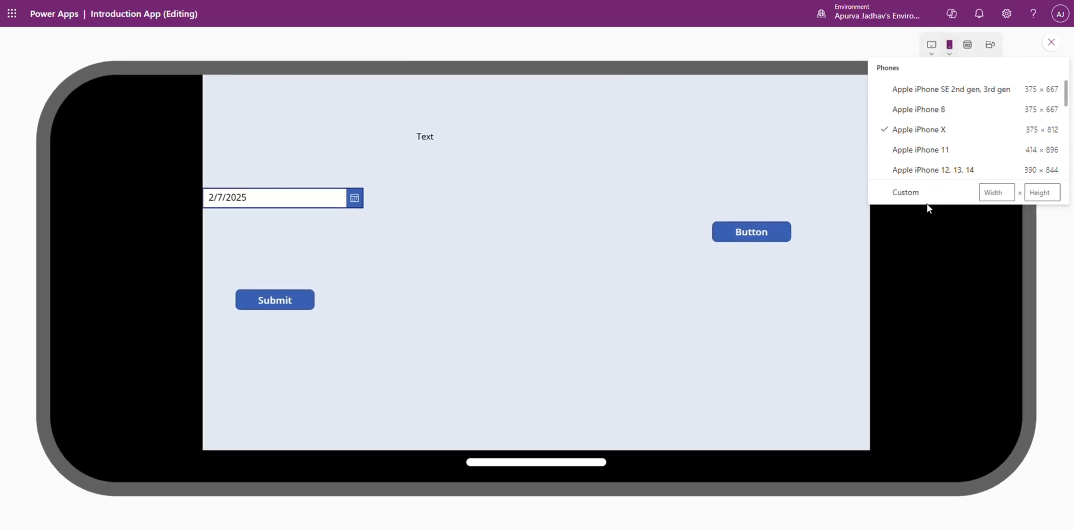
click(990, 45)
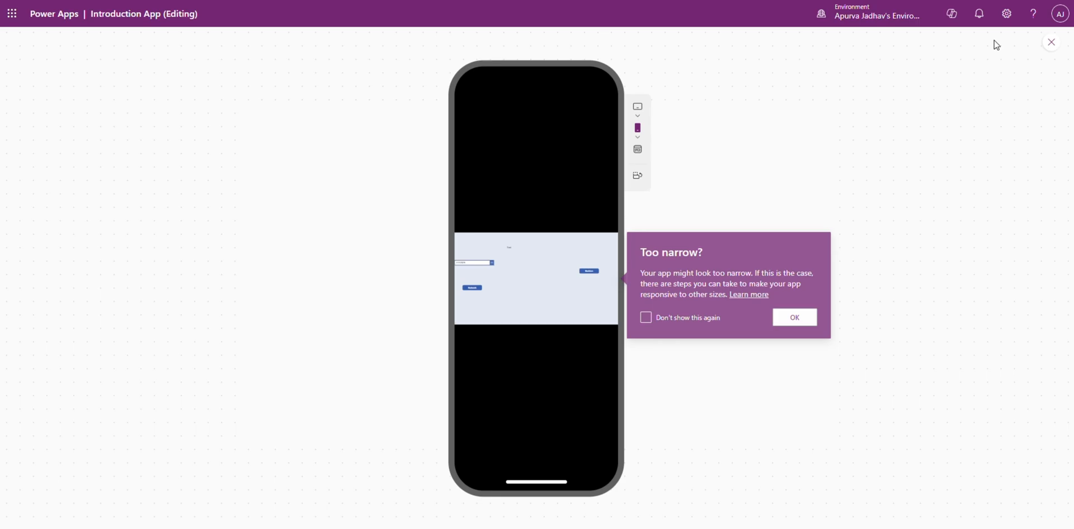
click(810, 317)
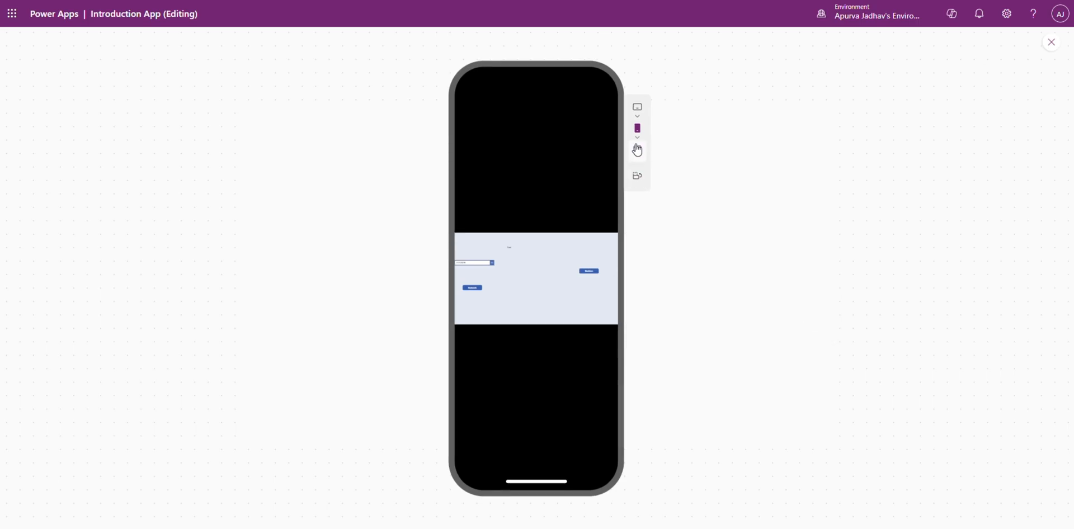
Return the preview from the phone frame to the browser layout
click(637, 150)
click(983, 44)
click(638, 150)
click(988, 44)
click(638, 151)
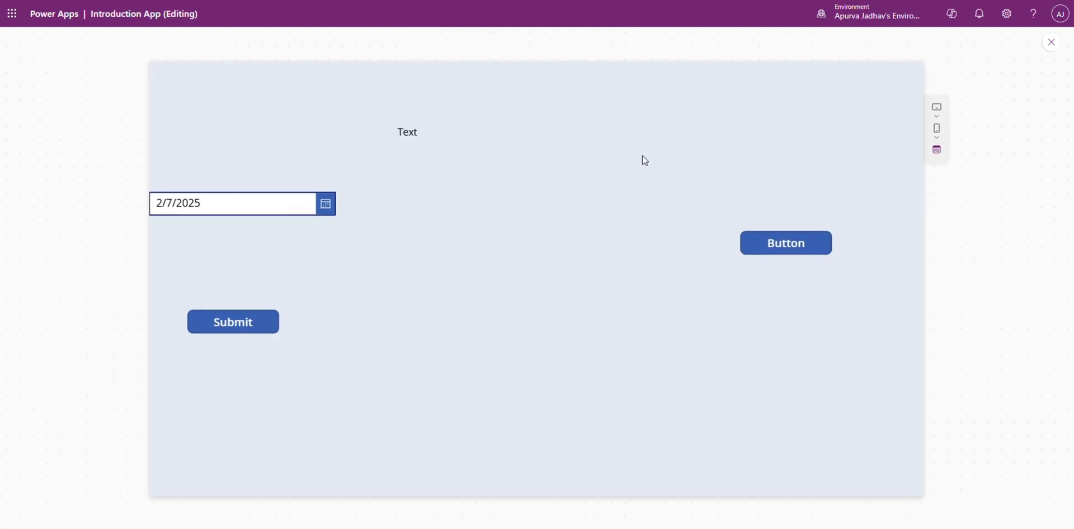
Examine the tablet presets and custom size option in the preview, and return to the editor
click(937, 114)
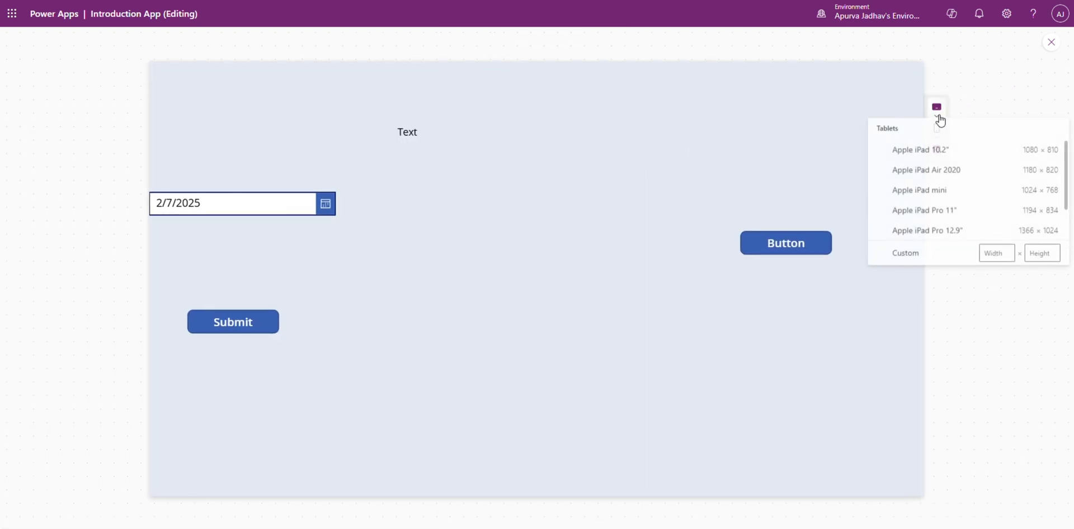
scroll(991, 207, down, 1)
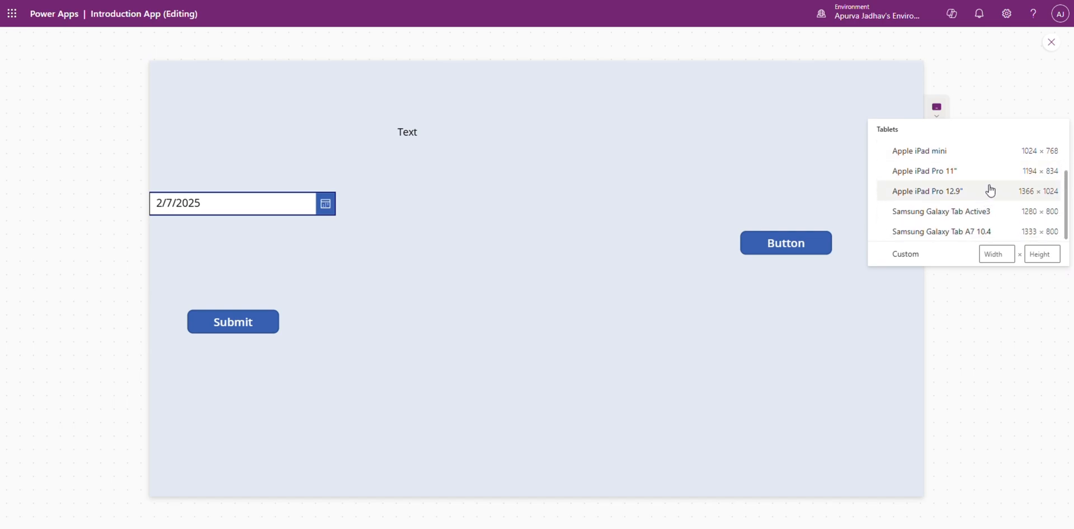
scroll(962, 152, up, 1)
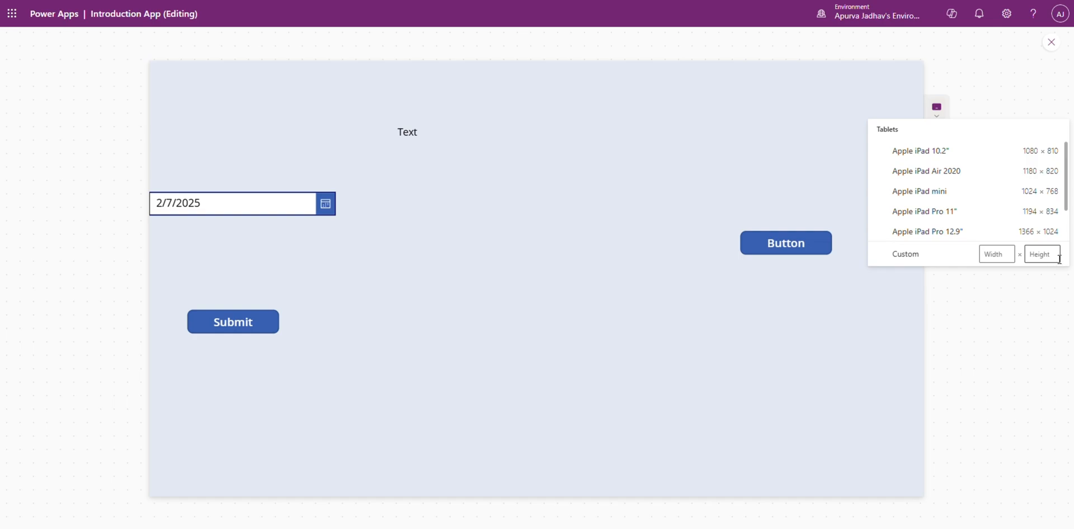
click(1051, 43)
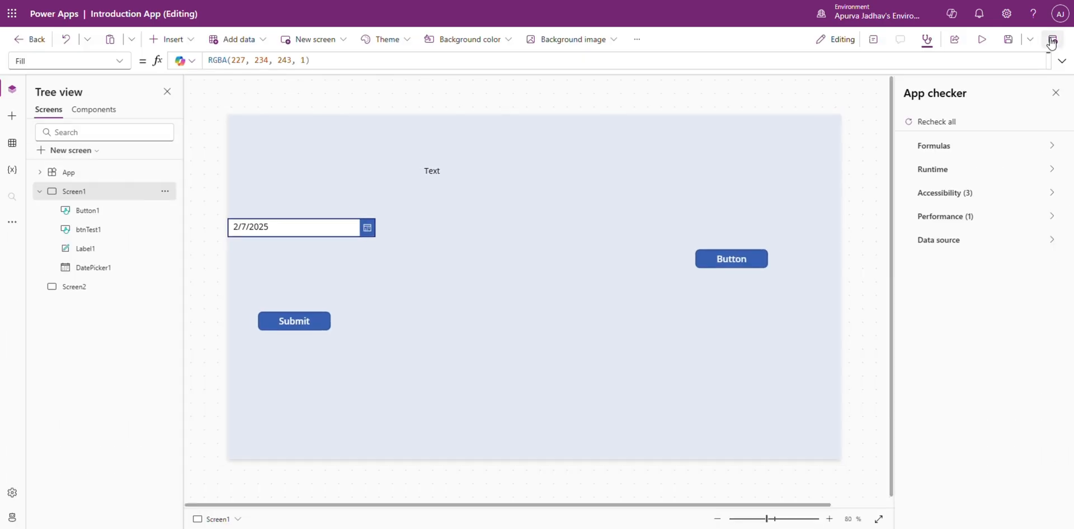
click(984, 48)
click(1051, 44)
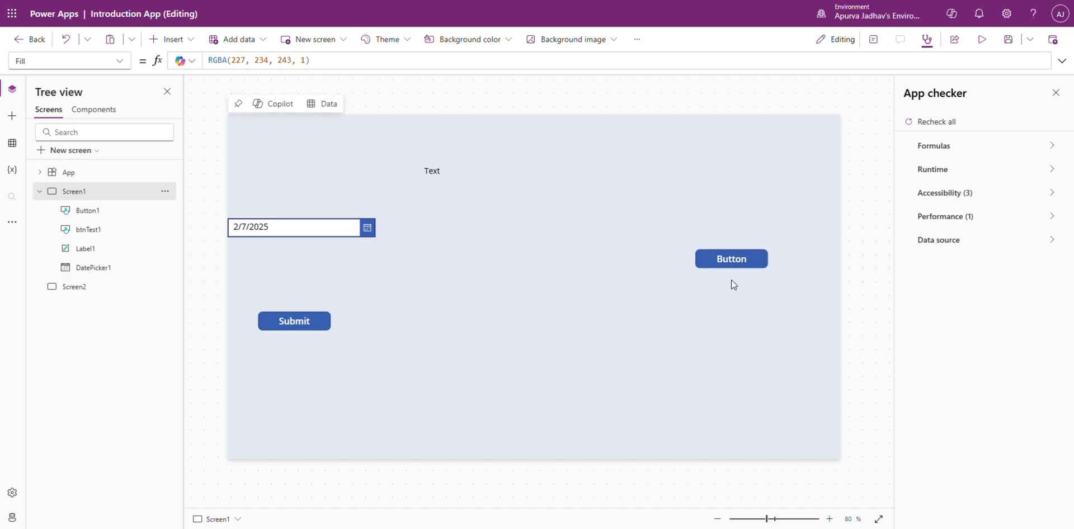
Save the app and review the additional save options, including Save as and Download a copy
click(732, 263)
click(484, 239)
click(1008, 39)
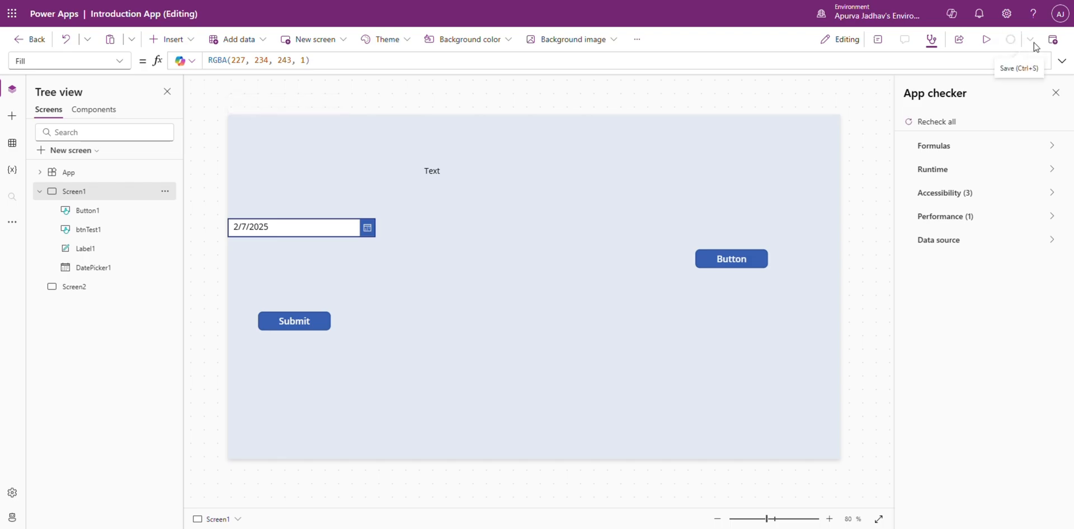
click(1031, 40)
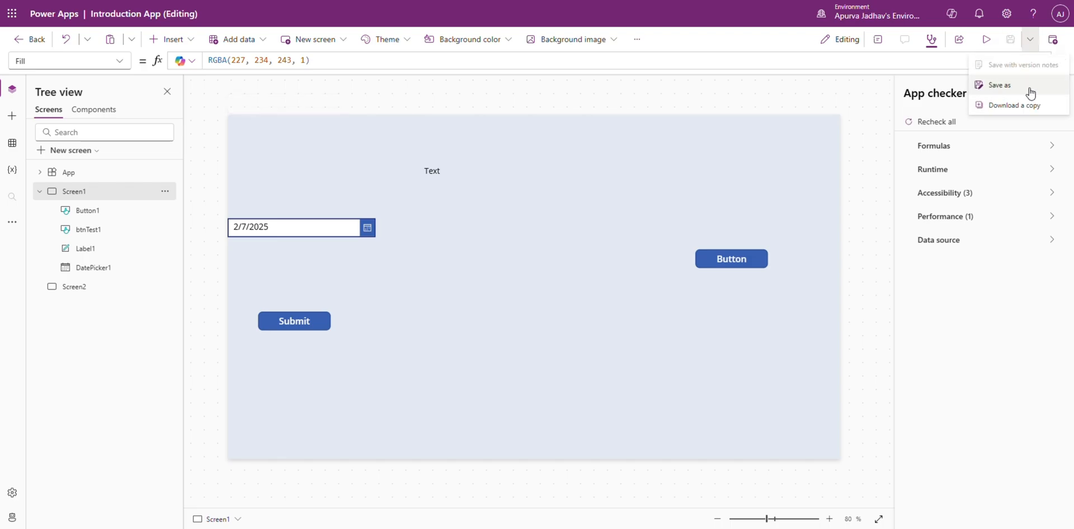
click(859, 246)
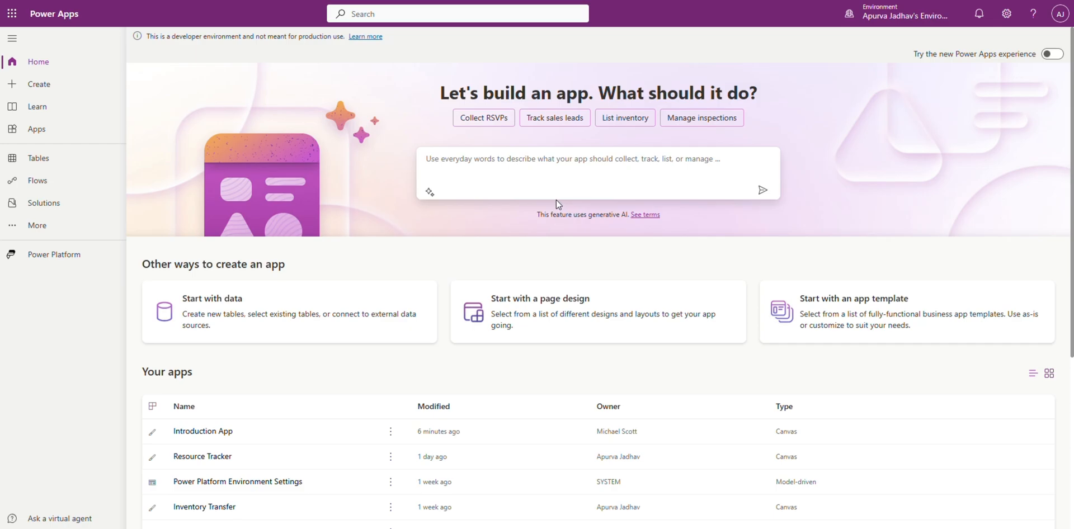
Publish the current version of Introduction App and refresh the running app to the latest version
click(364, 431)
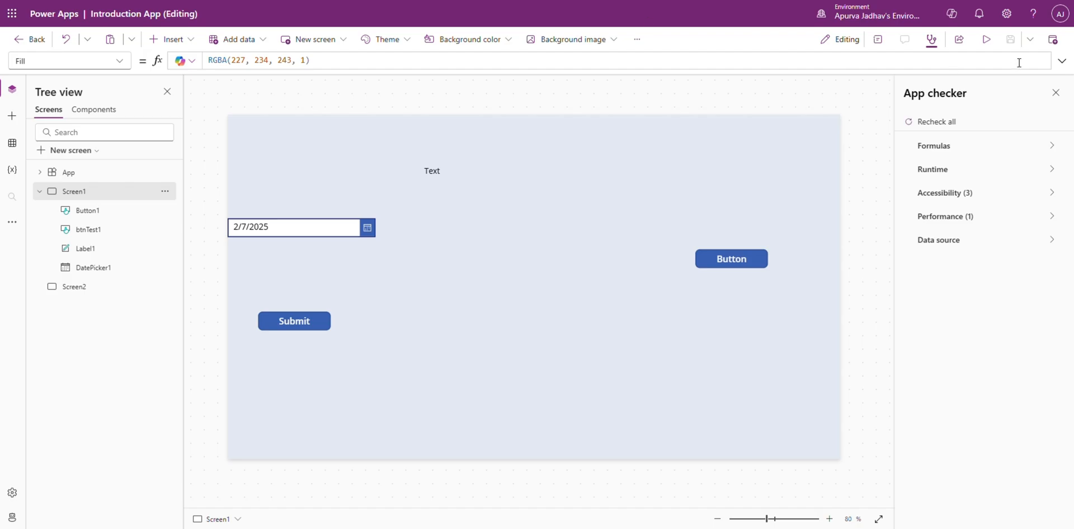
click(1053, 39)
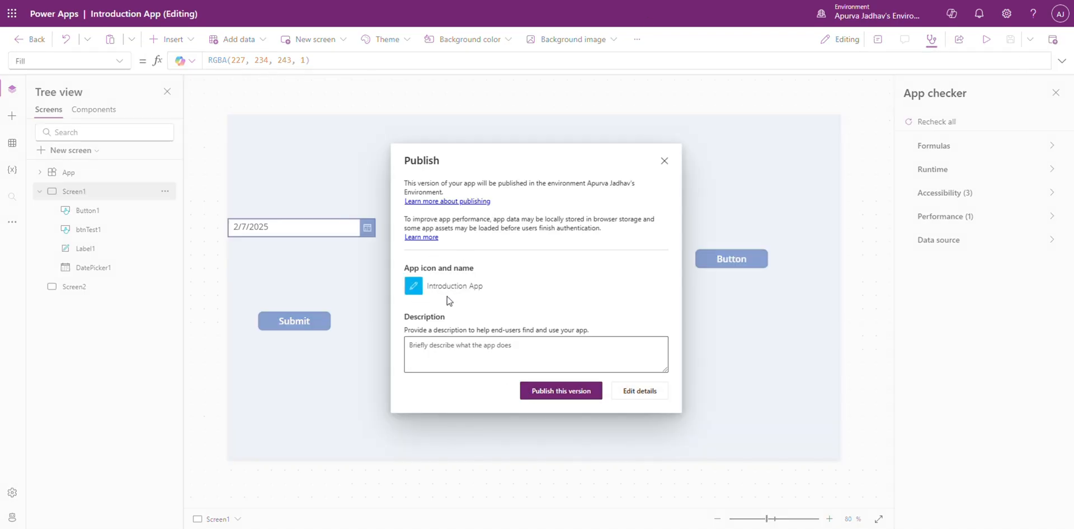
click(427, 350)
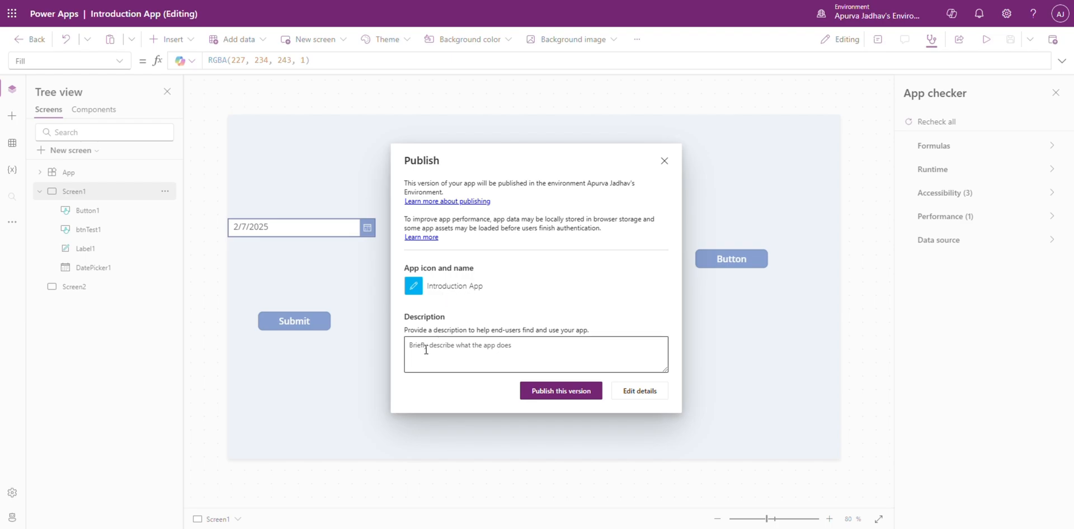
click(565, 398)
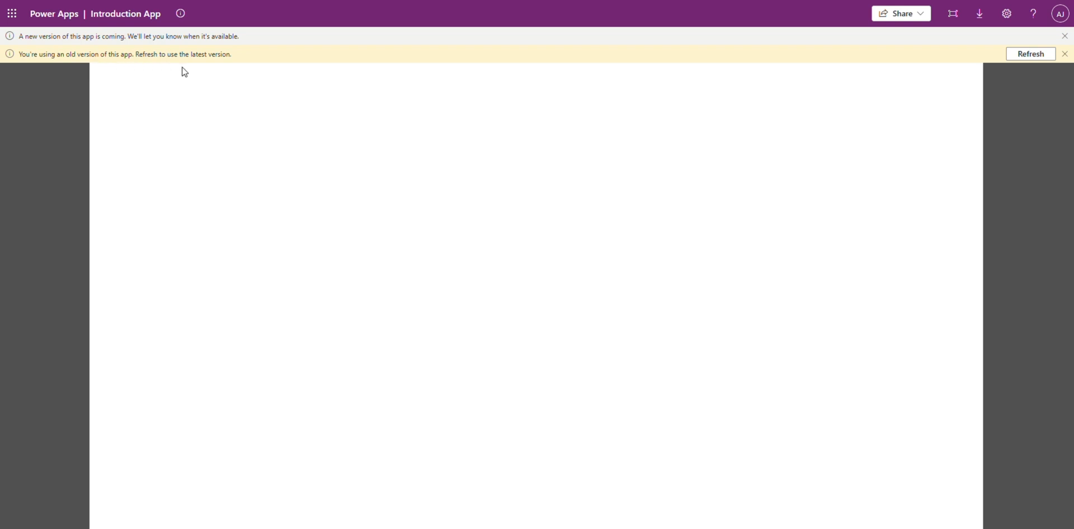
click(1043, 57)
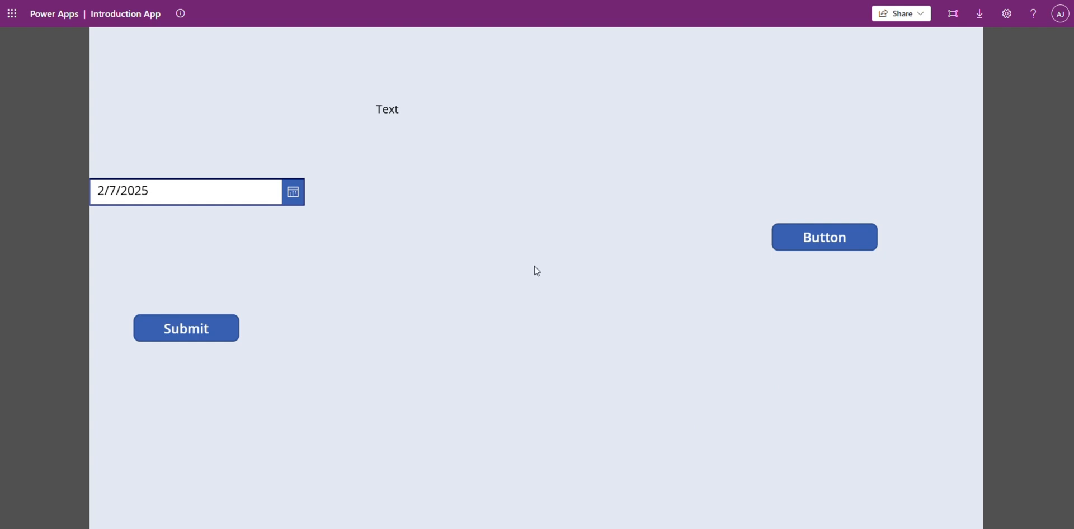
key(Escape)
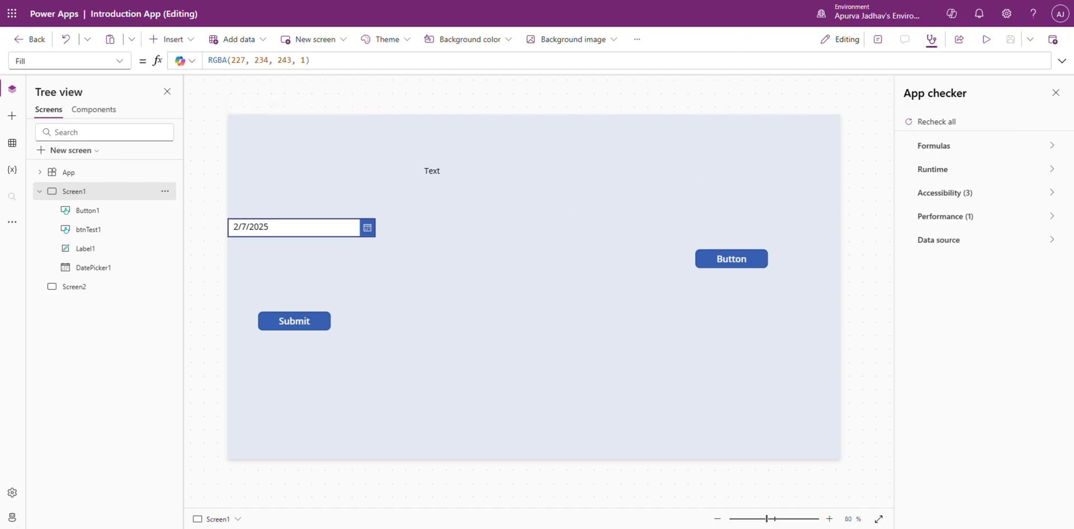
Change the app icon to Laughing smiley in the app's General settings
click(636, 40)
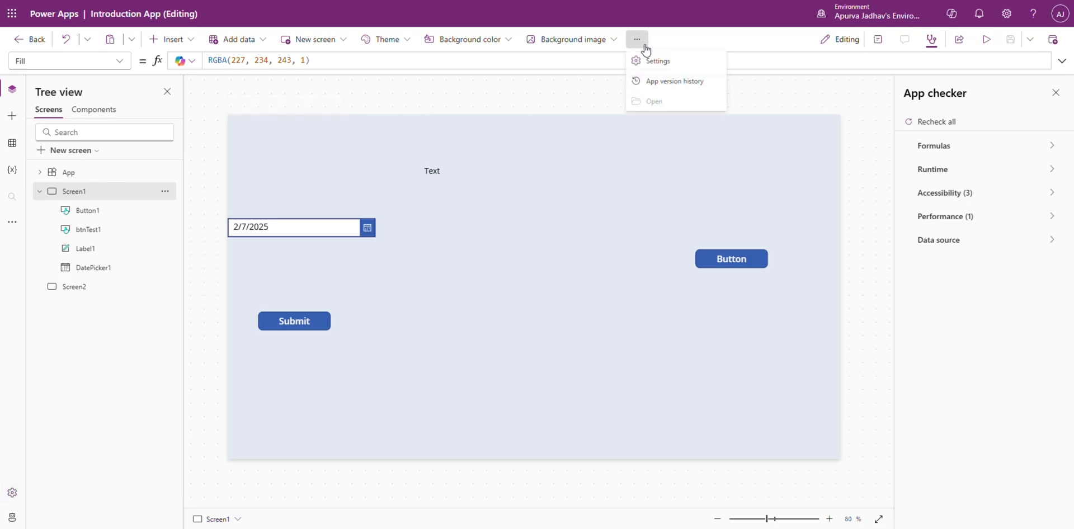
click(671, 71)
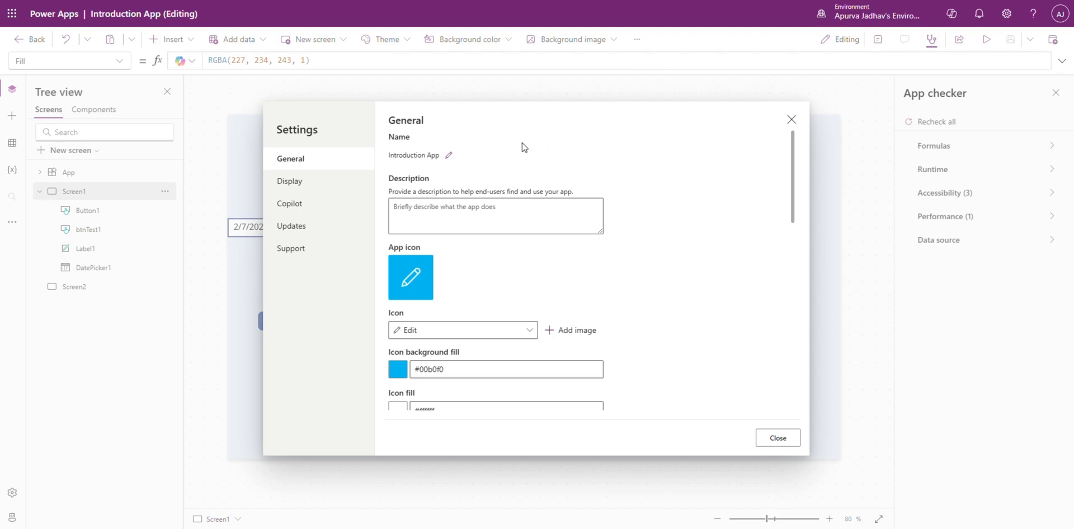
click(409, 341)
scroll(470, 266, down, 5)
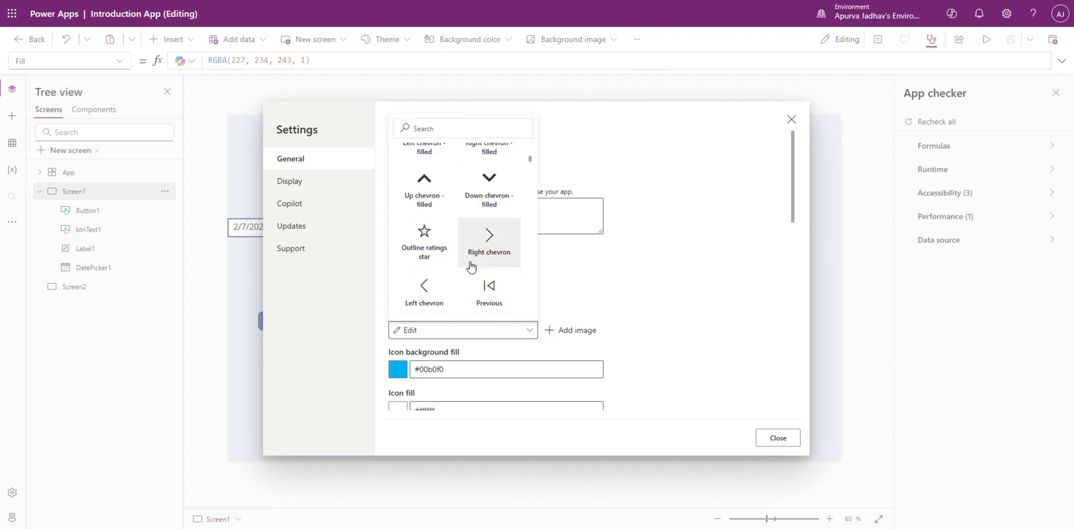
scroll(443, 256, down, 6)
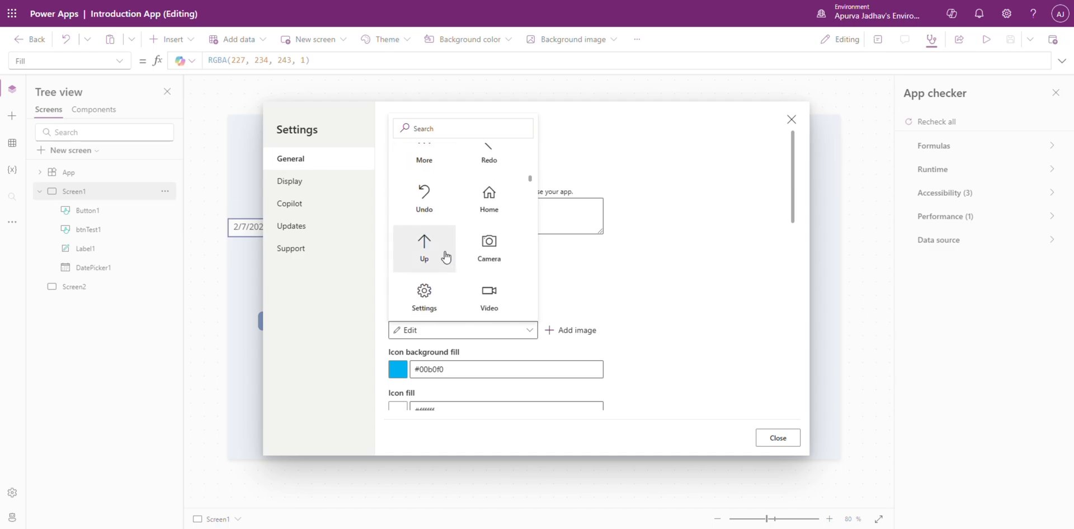
click(424, 274)
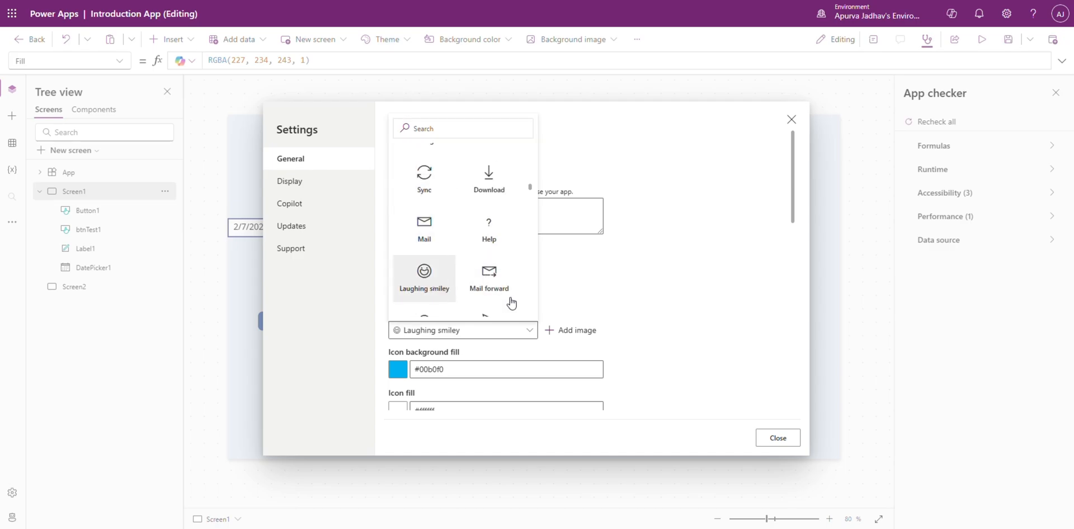
click(573, 336)
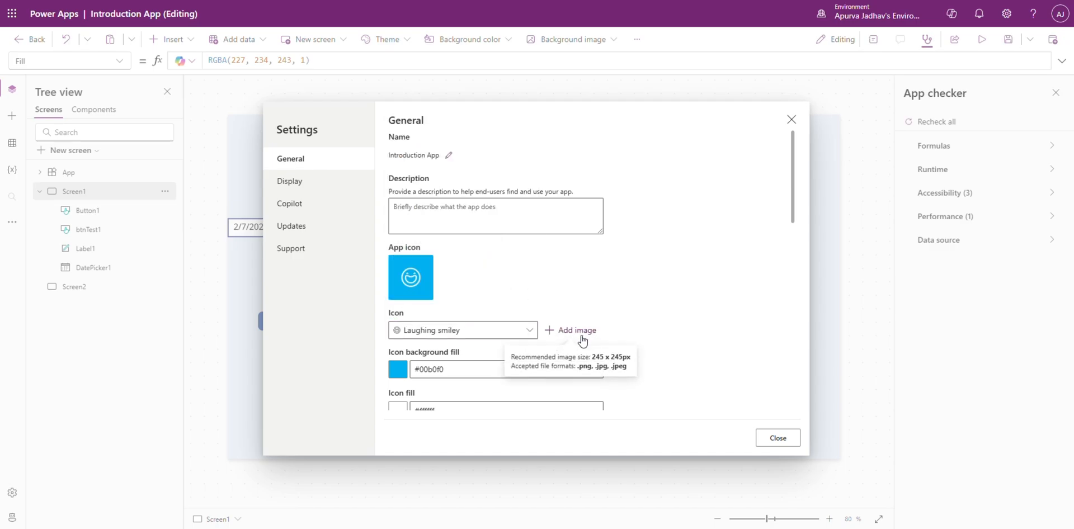
Set the app icon's background fill to dark red #b80000 and its icon fill to black #000000
click(398, 372)
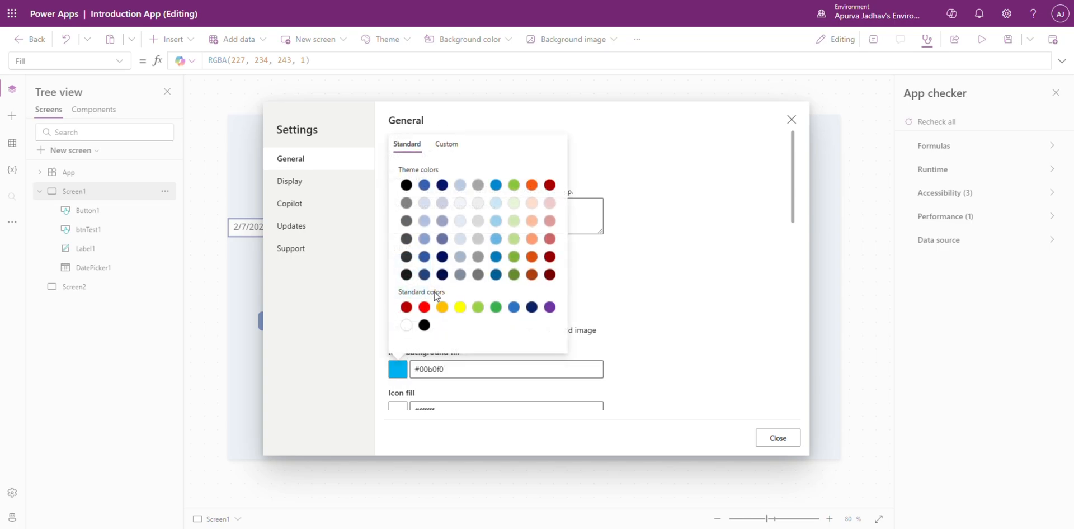
click(406, 307)
click(564, 358)
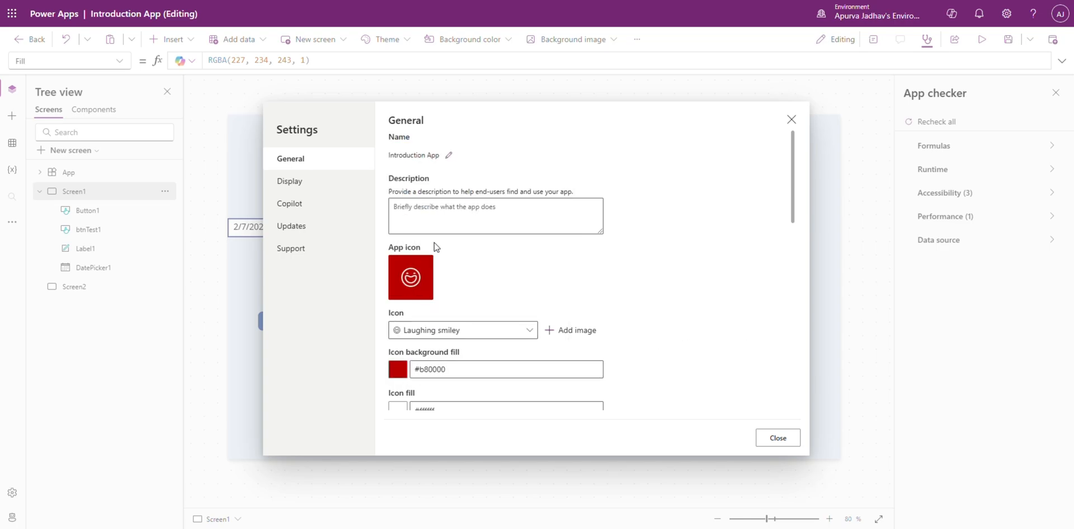
scroll(510, 404, down, 2)
click(398, 298)
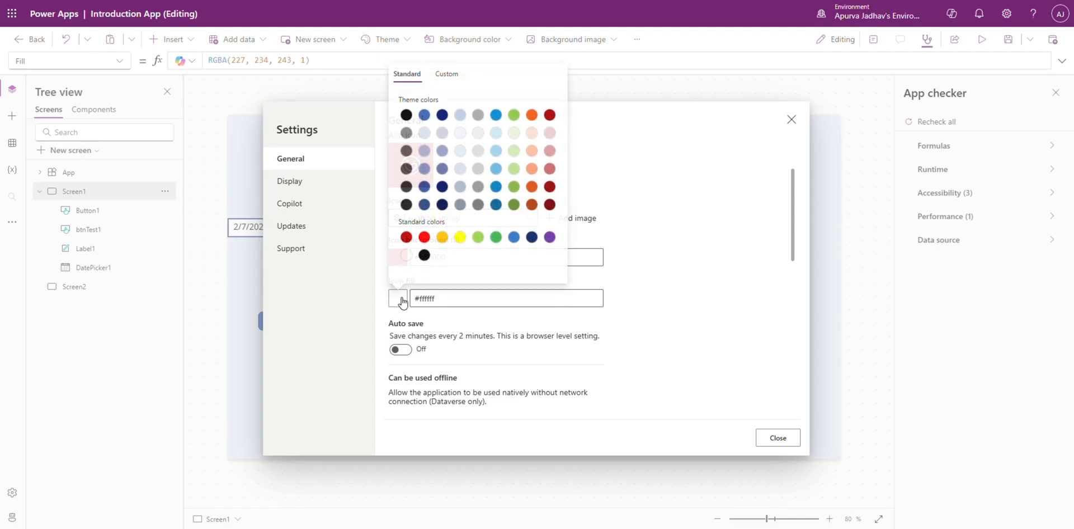
click(424, 255)
click(750, 296)
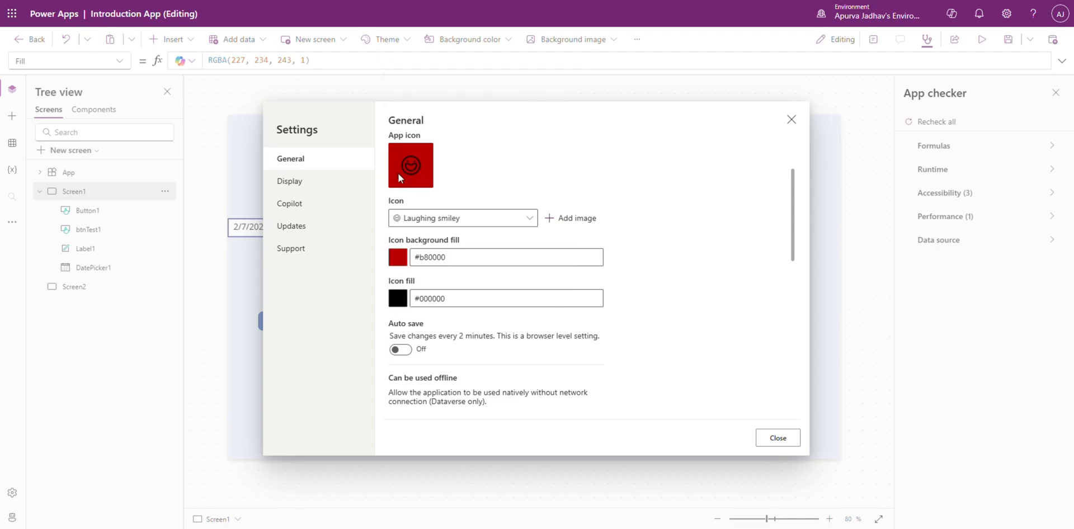
Review the remaining General settings, trying the Auto save switch and reading through offline use, data row limit, debugging and App.OnStart
scroll(463, 313, down, 2)
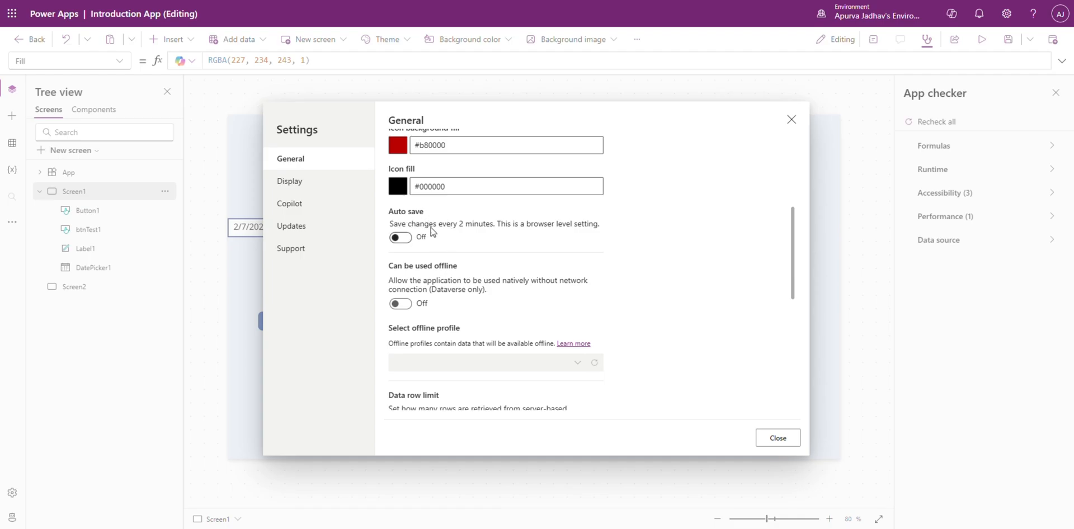
click(401, 237)
click(403, 237)
scroll(476, 278, down, 4)
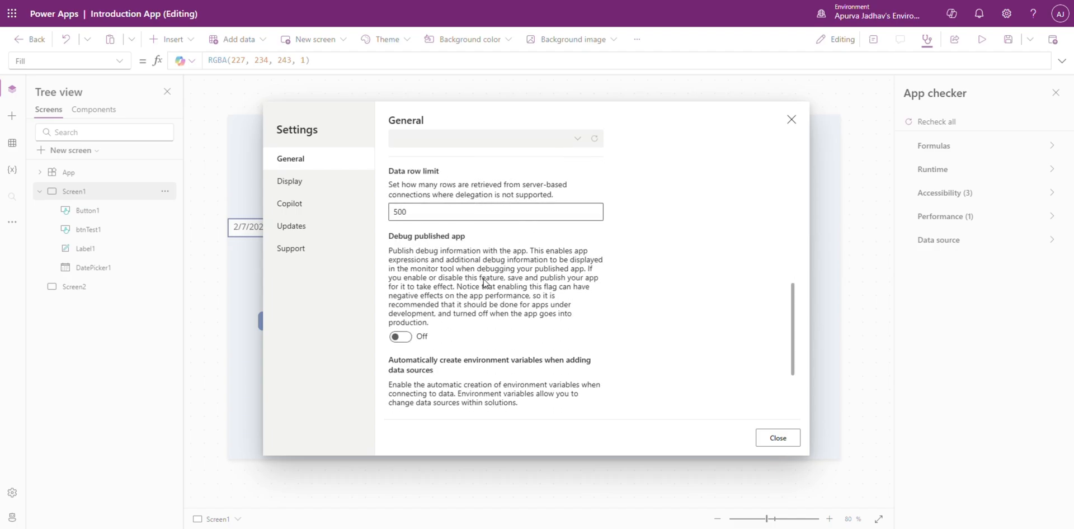
scroll(482, 283, down, 2)
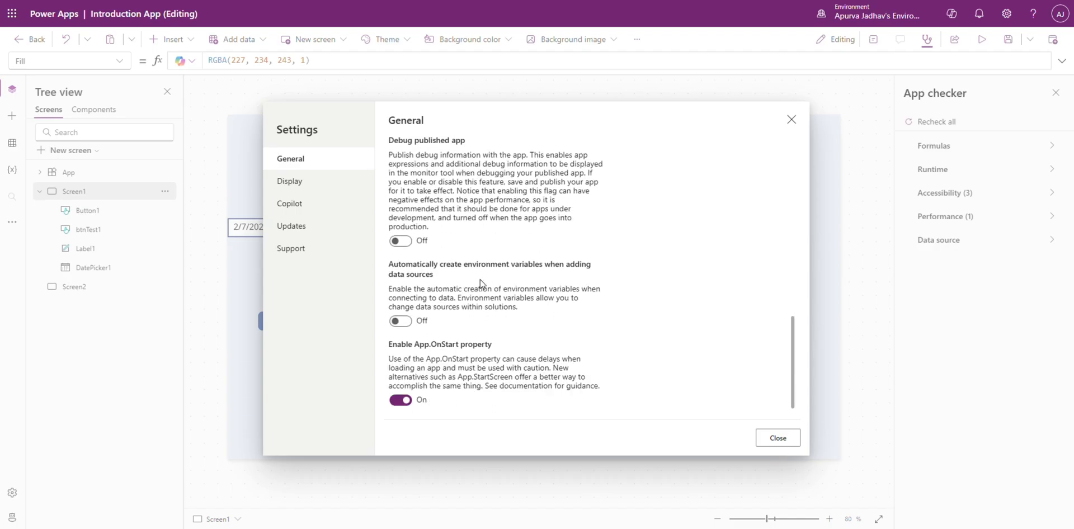
Examine the Display settings, including the orientation choices, size, scale to fit, aspect ratio and orientation locks, and mobile notifications area
click(334, 192)
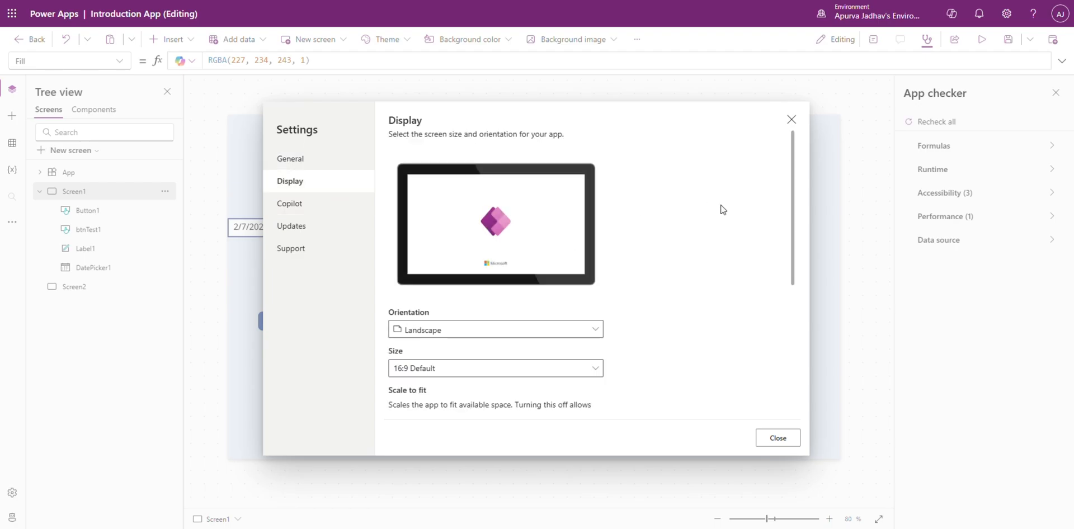
scroll(688, 322, down, 1)
scroll(689, 322, down, 2)
click(575, 217)
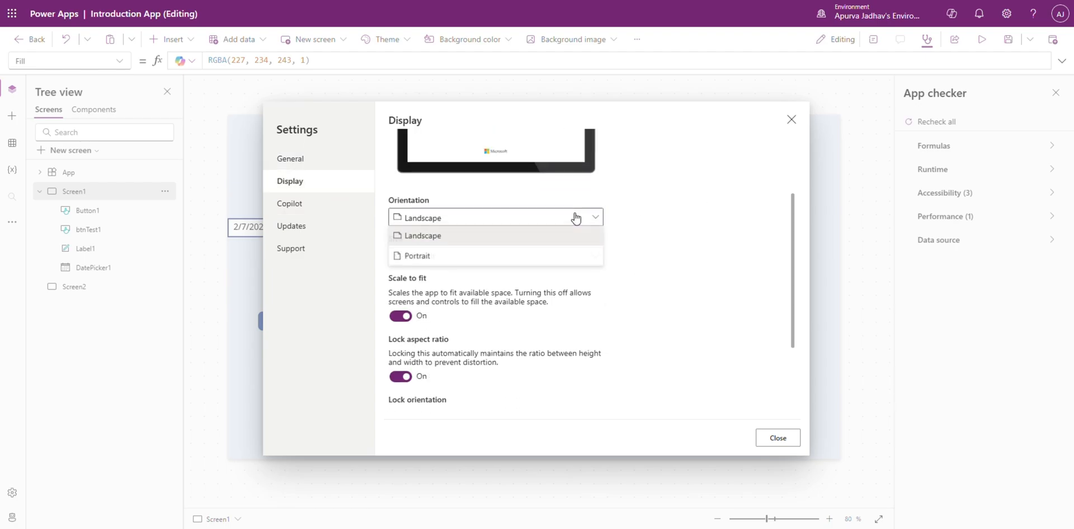
click(644, 223)
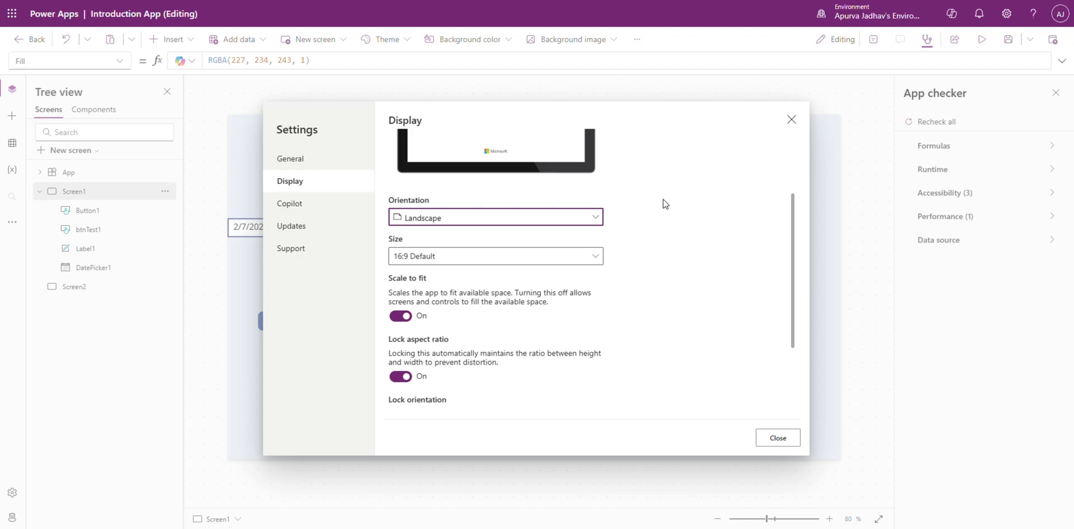
scroll(580, 259, down, 2)
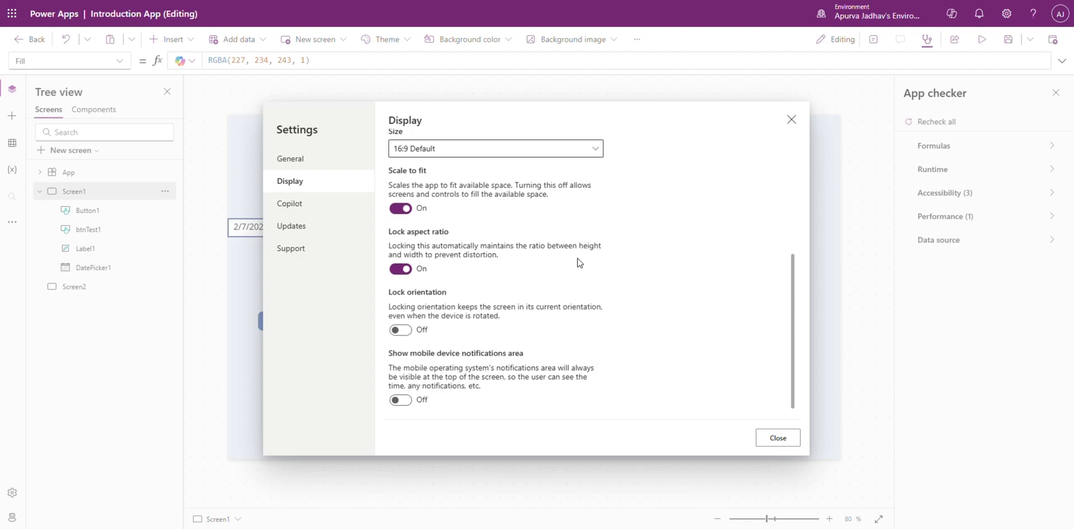
Look over the Copilot connection setting and the list of newly released features in the app's Updates settings
click(301, 210)
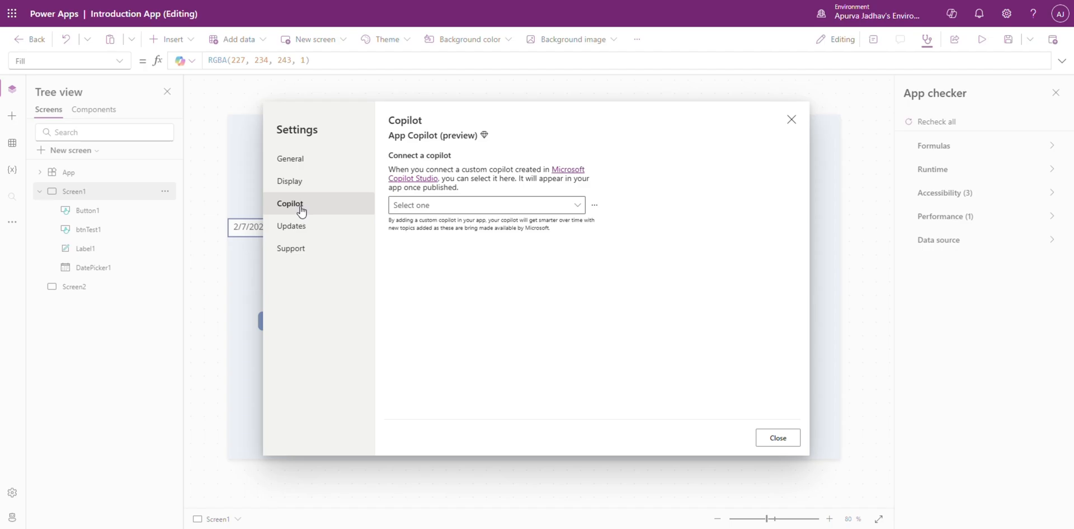
click(336, 223)
scroll(737, 258, down, 5)
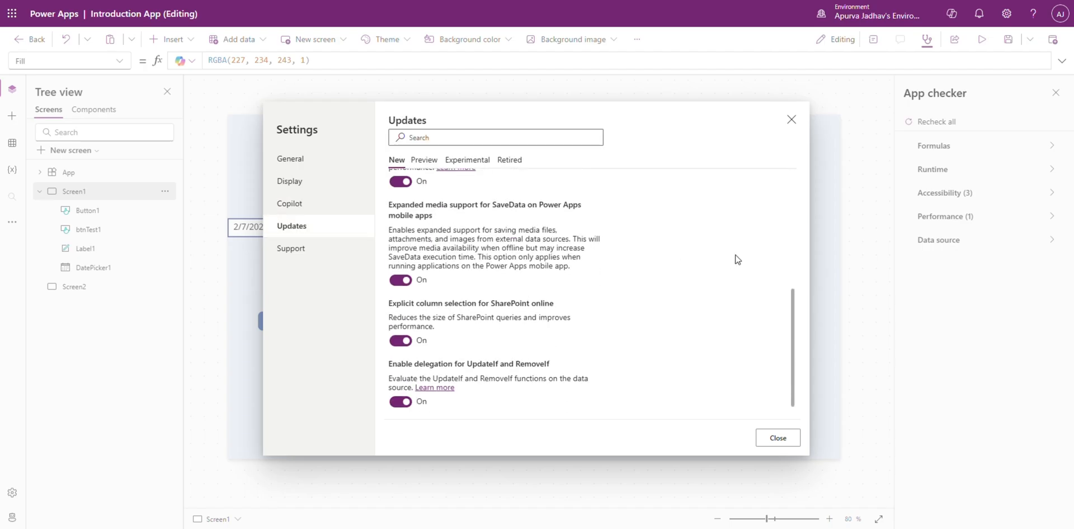
scroll(737, 260, up, 5)
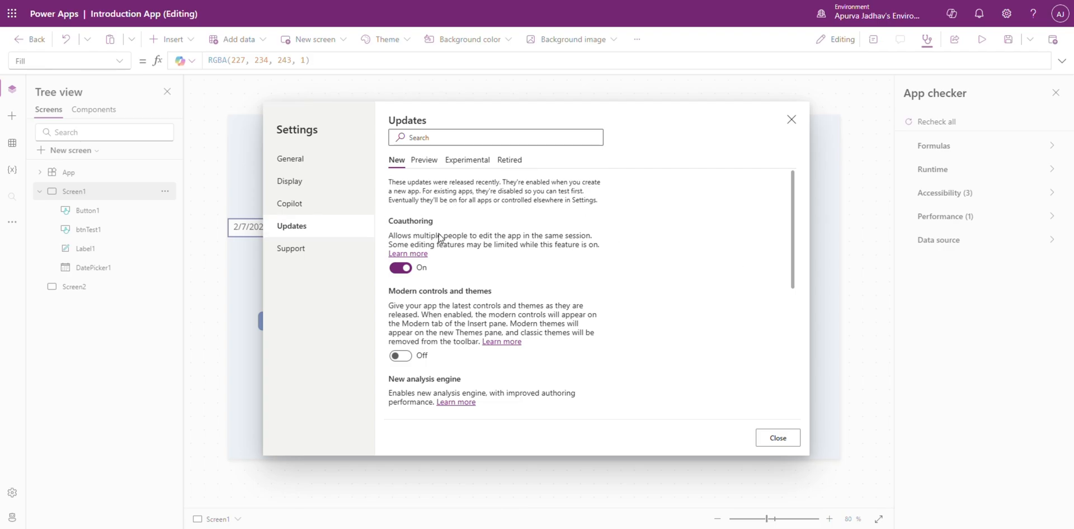
Show the available insertable controls in the editor, and turn on Modern controls and themes in the app's Updates settings
click(790, 123)
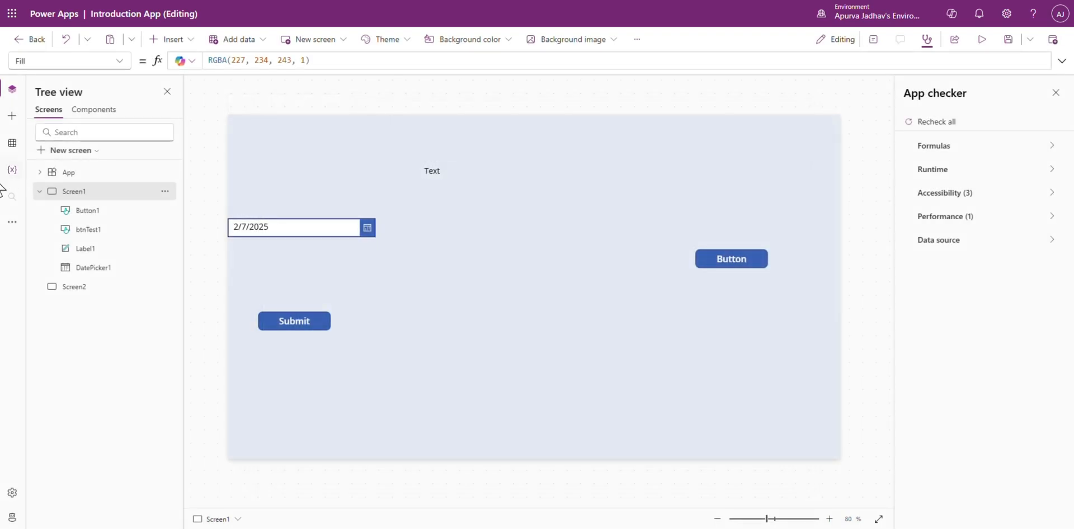
click(12, 118)
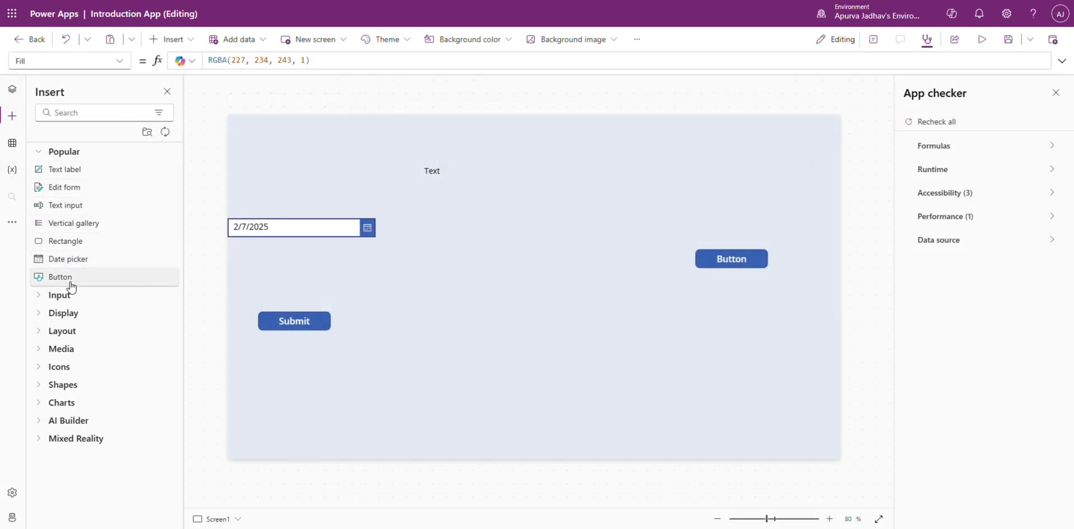
click(638, 39)
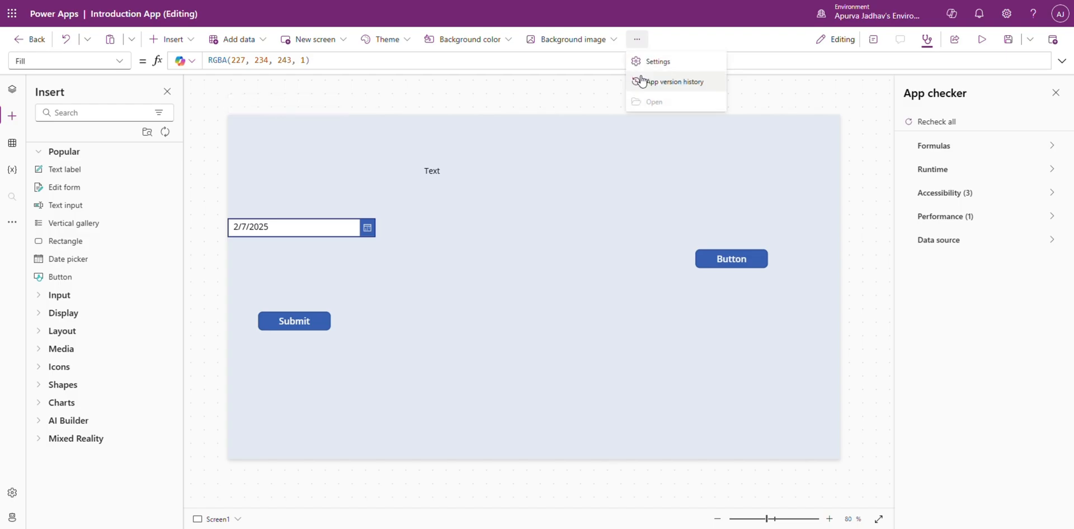
click(653, 62)
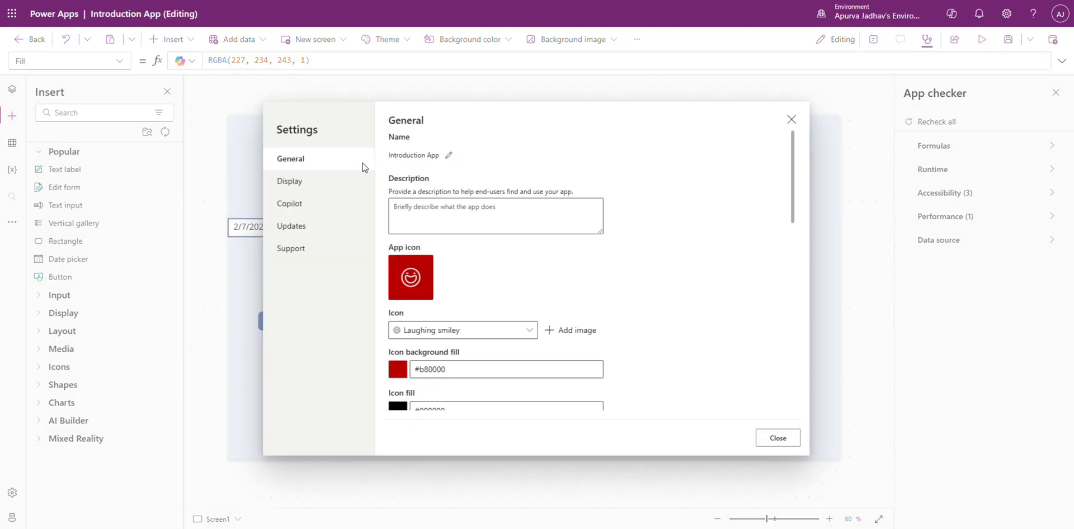
click(353, 192)
click(352, 247)
click(351, 226)
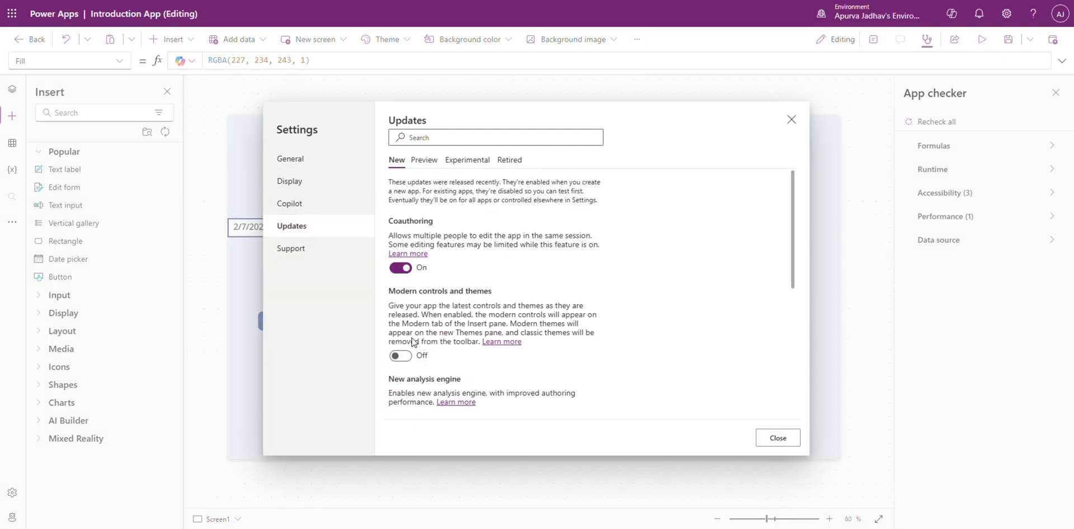
click(397, 356)
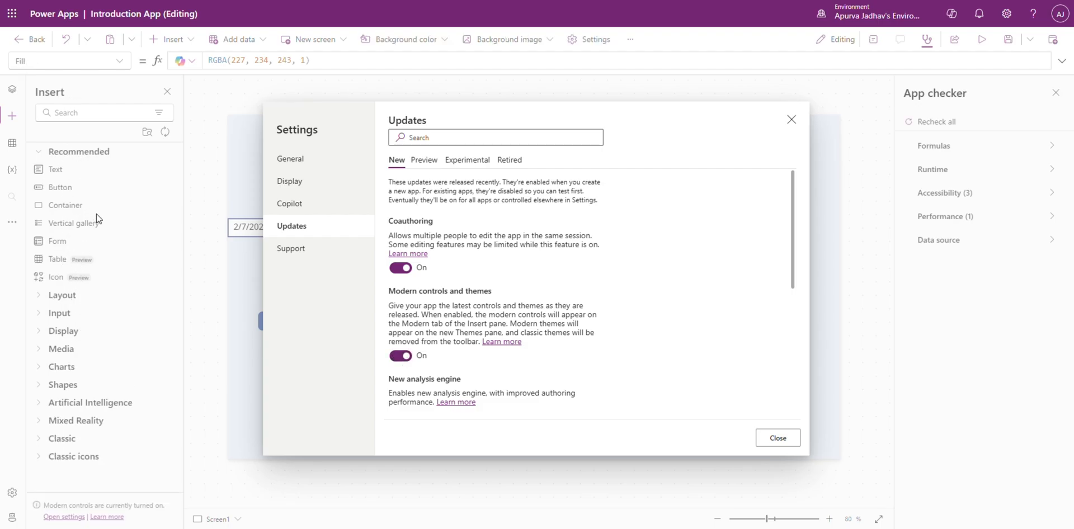
Read through the other new feature switches, from the analysis engine to delegation for UpdateIf and RemoveIf
scroll(543, 288, down, 3)
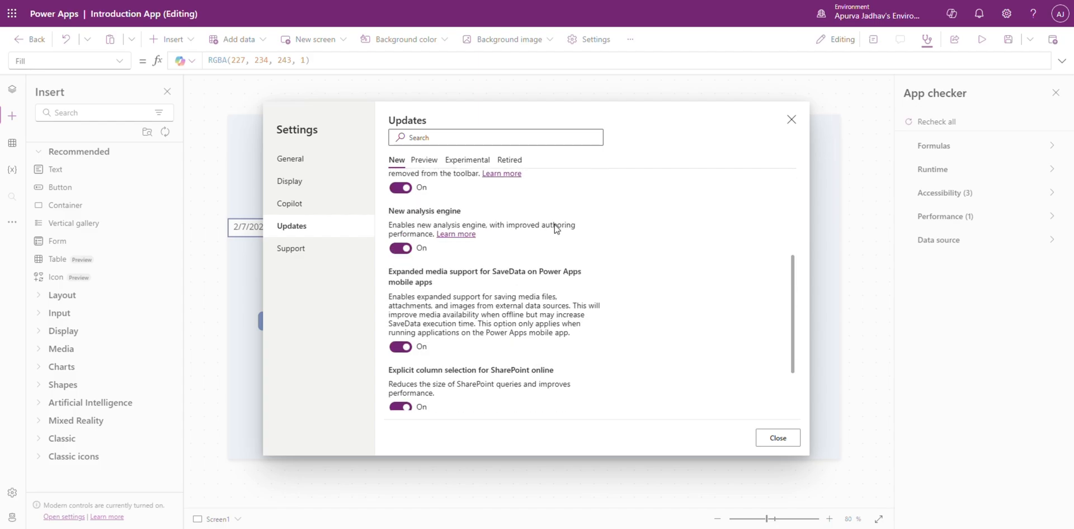
scroll(556, 226, down, 2)
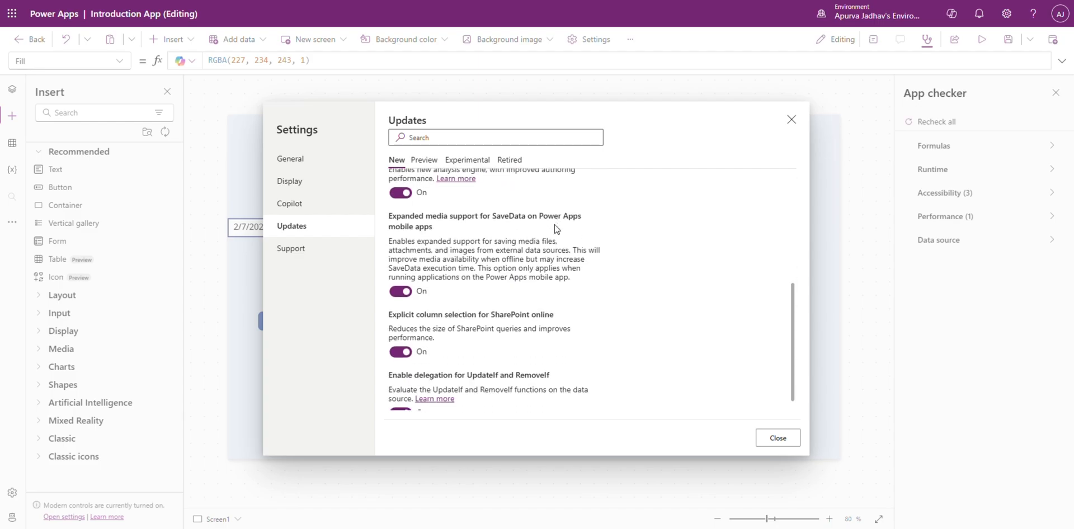
scroll(557, 228, down, 1)
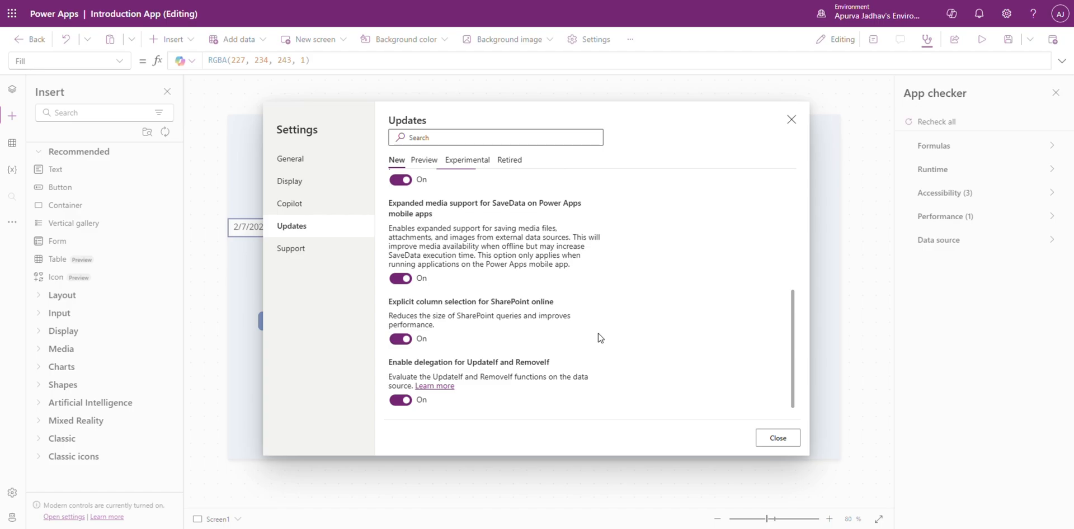
scroll(600, 338, up, 10)
Examine the full list of Preview features, from the improved data table control to Enhanced component properties
click(424, 160)
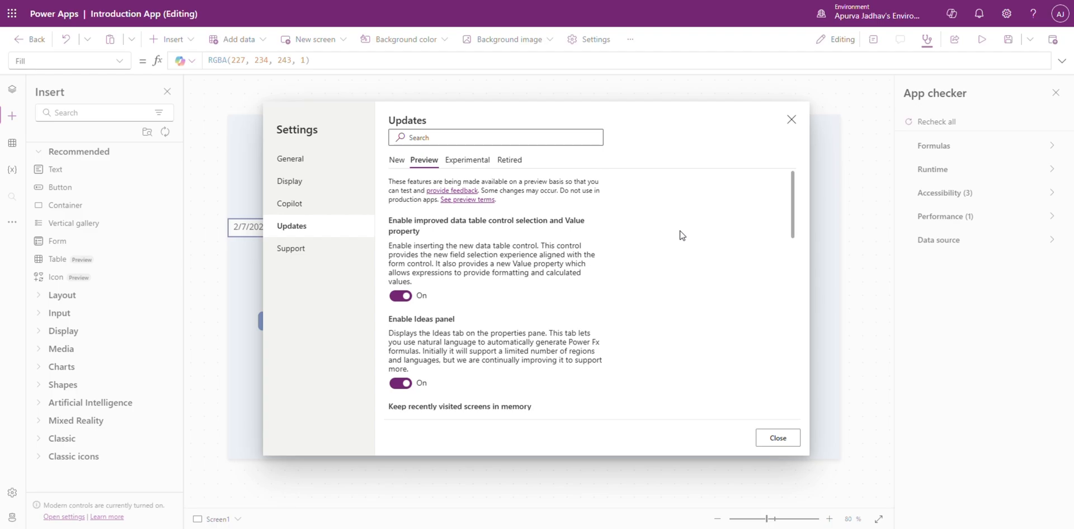
scroll(682, 235, down, 10)
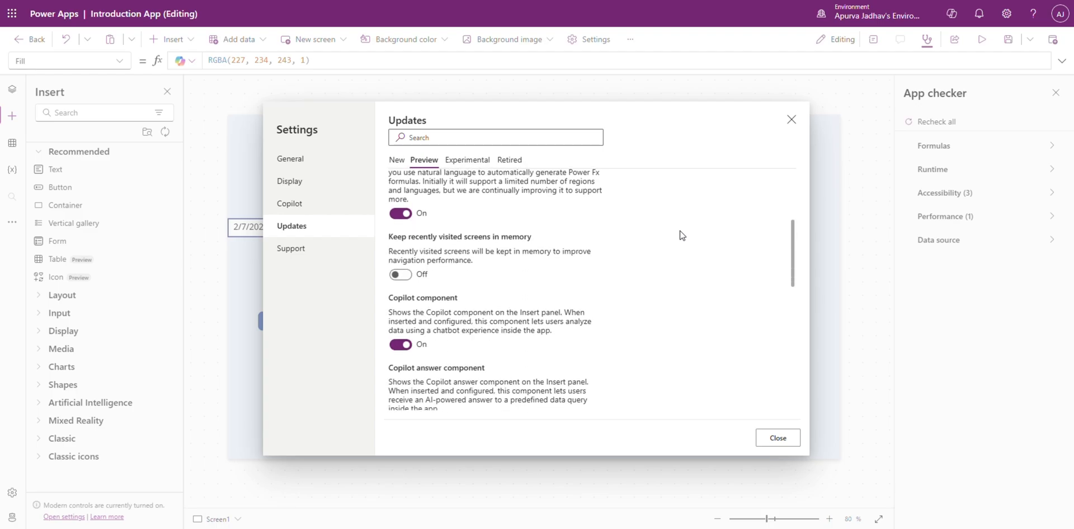
scroll(682, 235, down, 3)
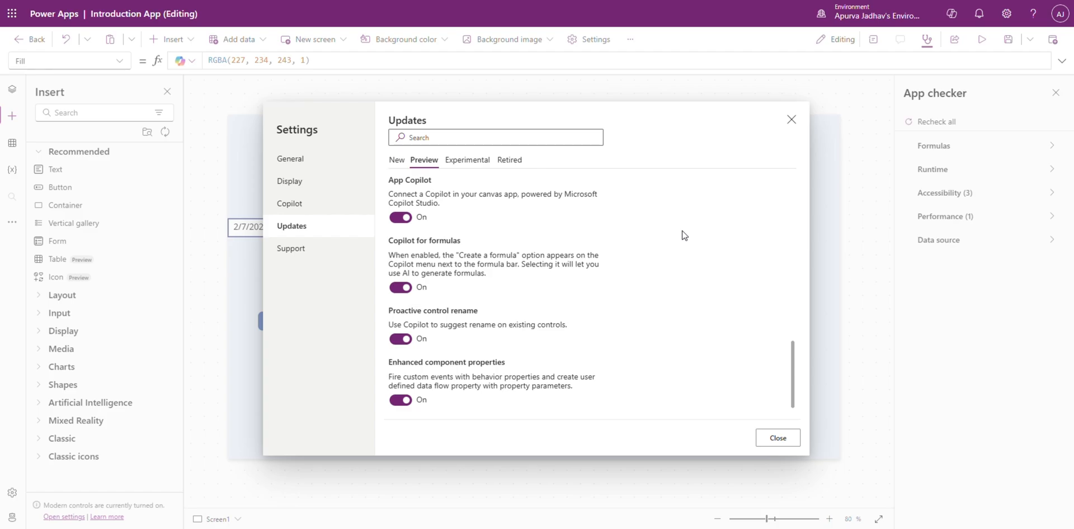
scroll(682, 235, up, 5)
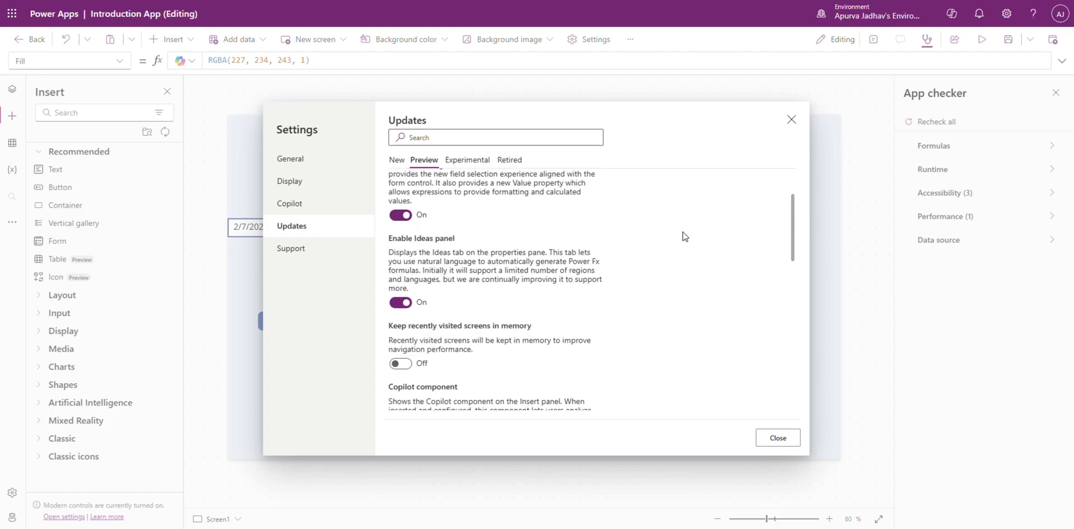
scroll(645, 233, up, 3)
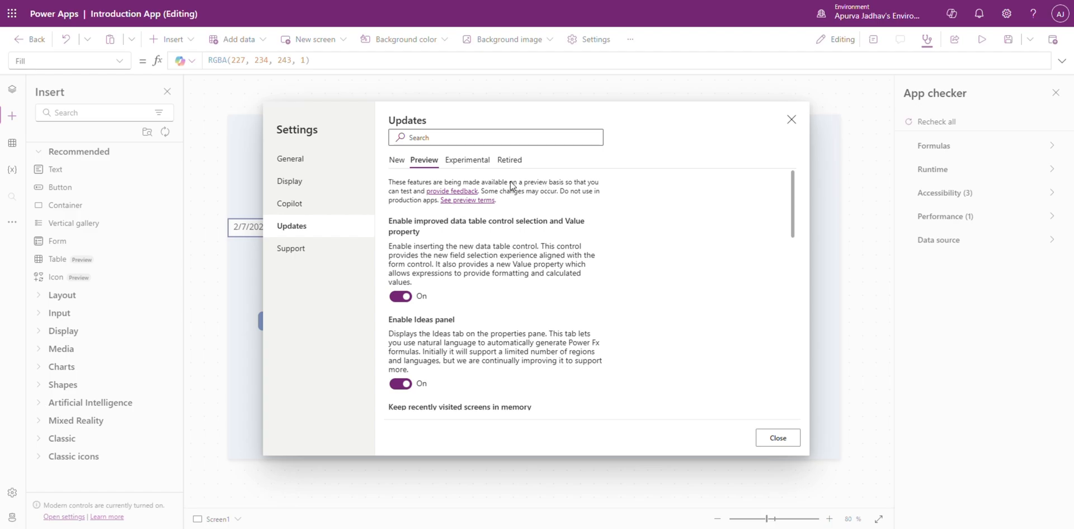
Examine the Experimental features, such as embedding appearance, Azure Application Insights options and the web barcode scanner
click(479, 162)
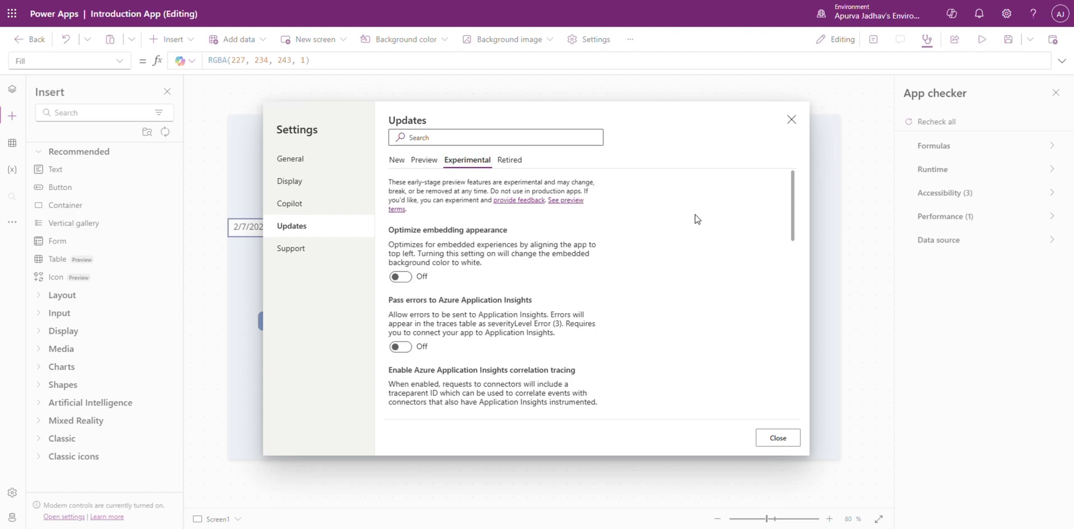
scroll(698, 222, down, 5)
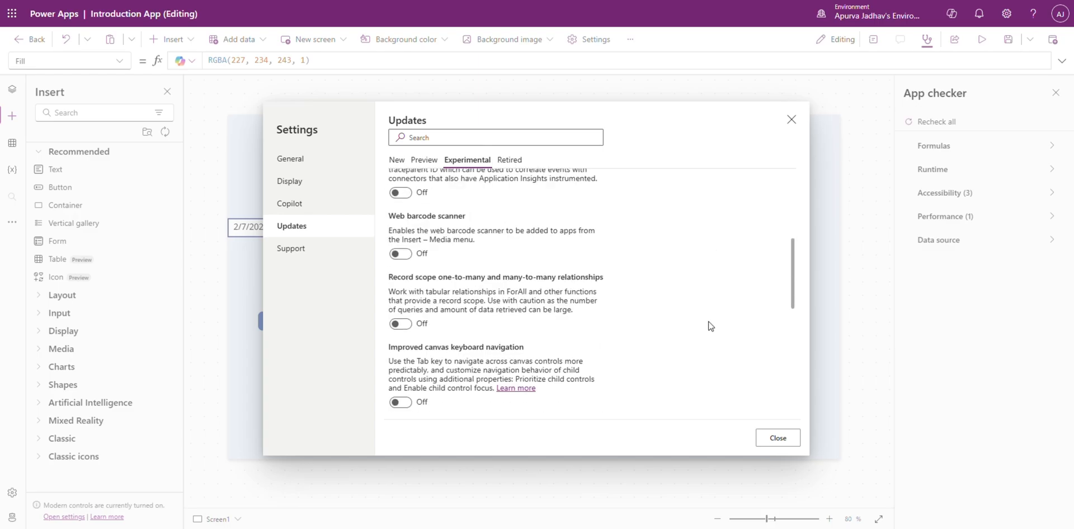
scroll(711, 326, up, 2)
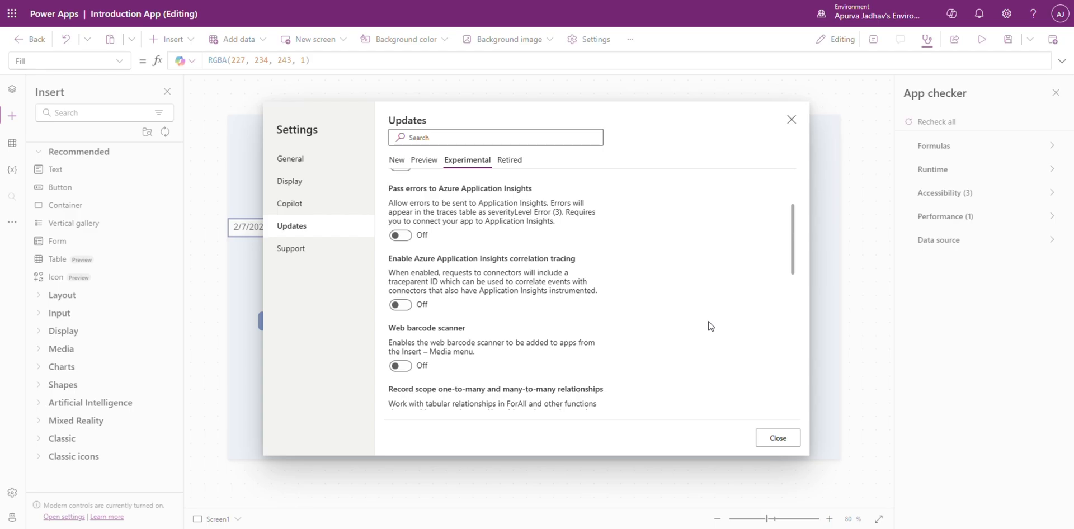
scroll(711, 326, up, 1)
scroll(711, 326, up, 1)
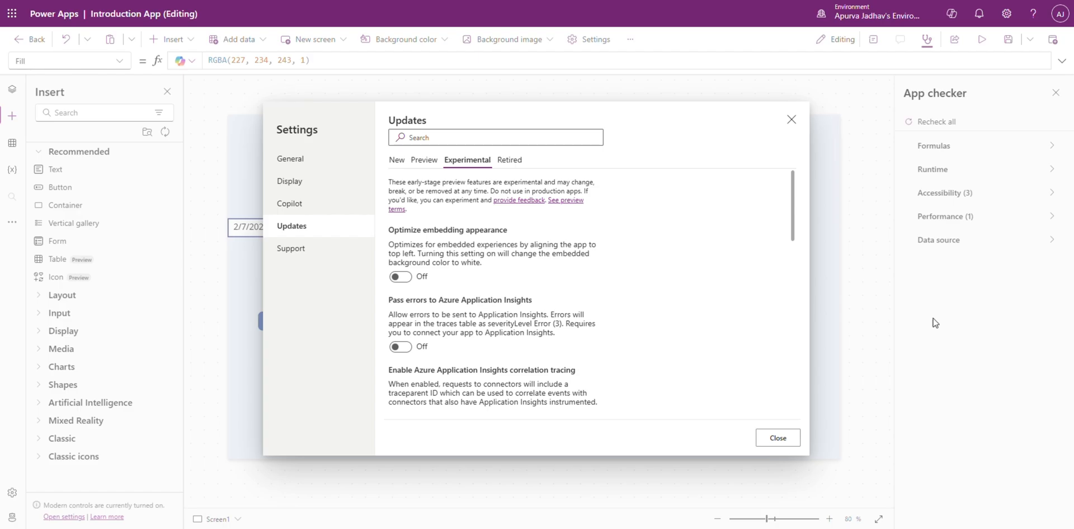
Examine the Retired features in the Updates settings, from the Navigate function in App.OnStart to formula-level error management
click(510, 159)
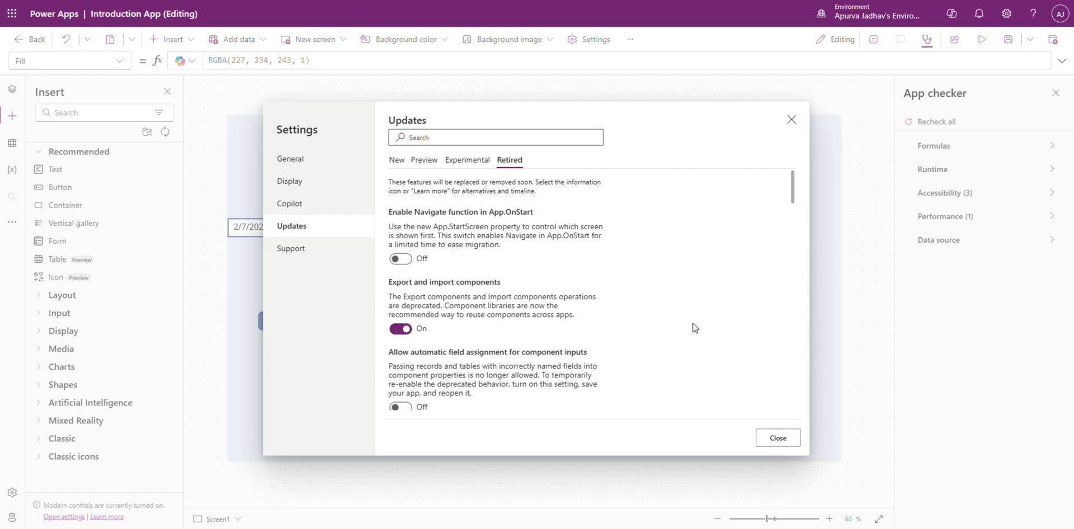
scroll(694, 328, down, 5)
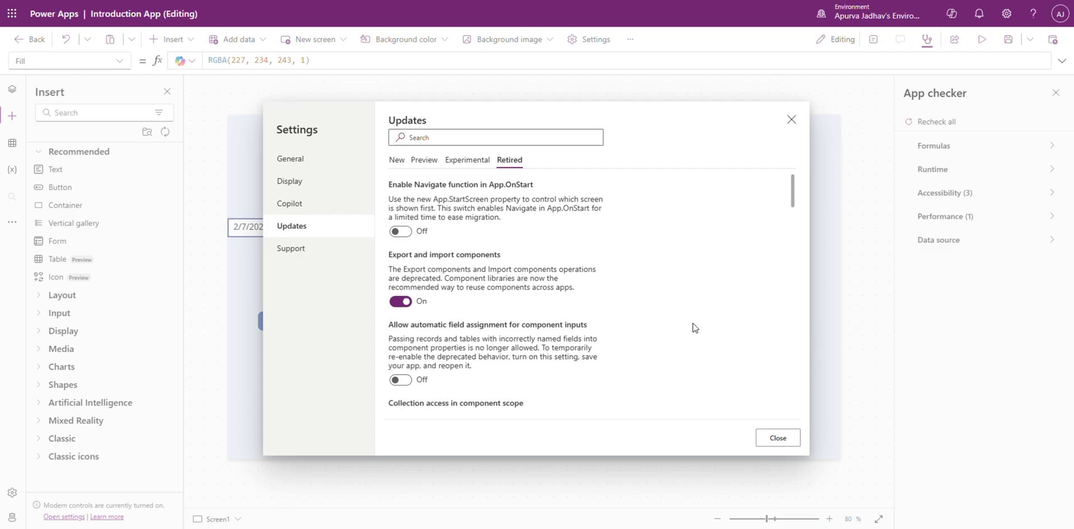
scroll(695, 328, down, 6)
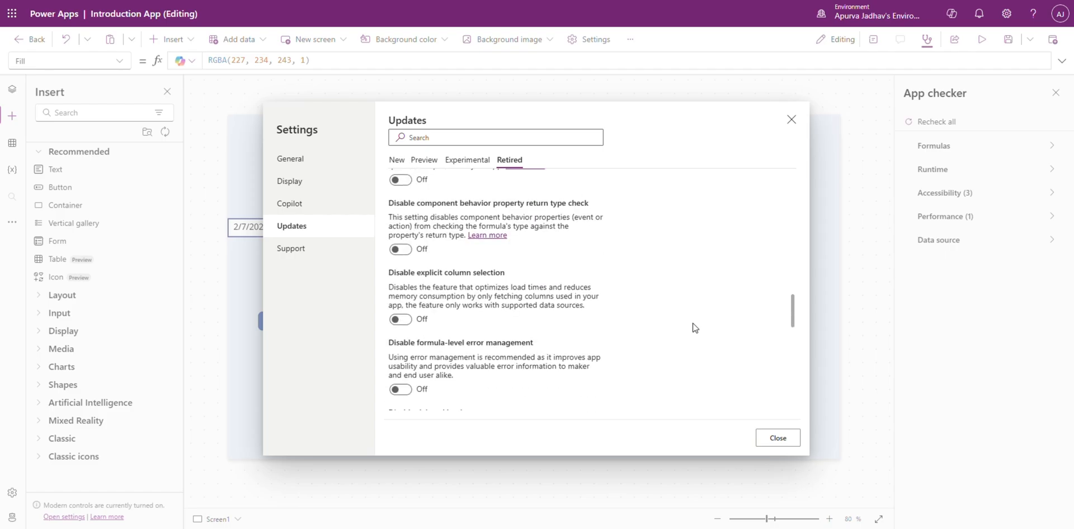
scroll(694, 327, down, 5)
scroll(694, 327, up, 7)
scroll(695, 327, up, 9)
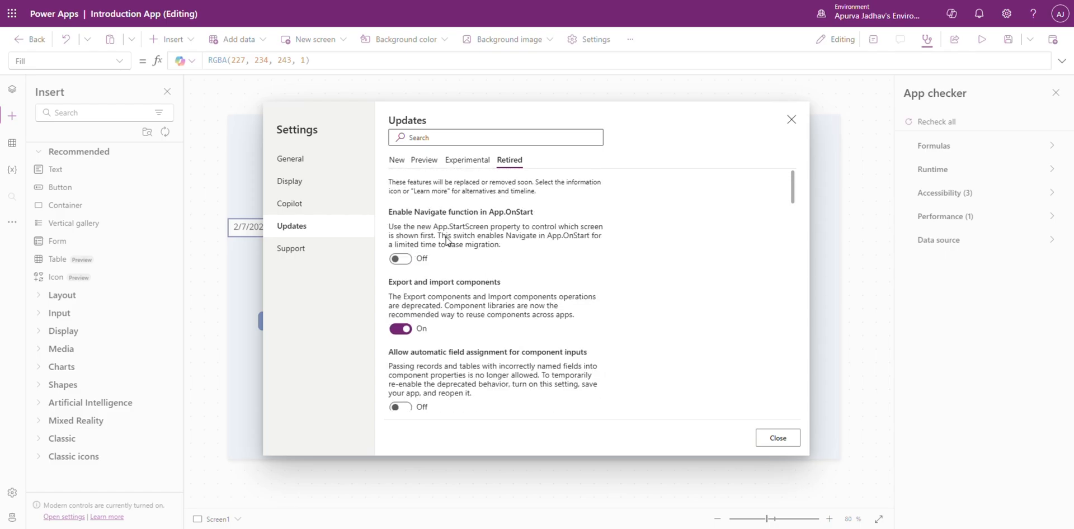
Look over the Support settings, including the authoring version, session details and helpful links, and close the app settings
click(344, 255)
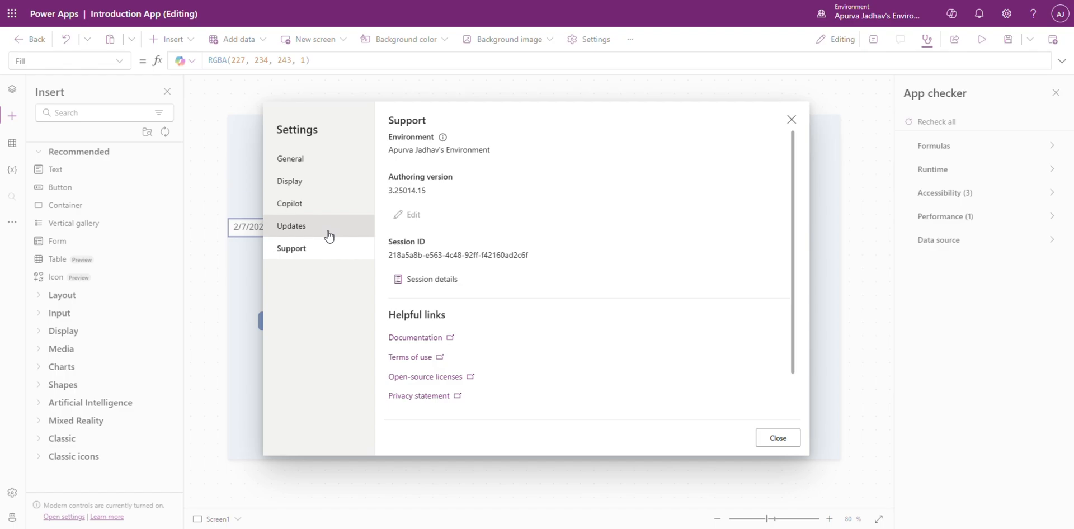
scroll(548, 266, down, 1)
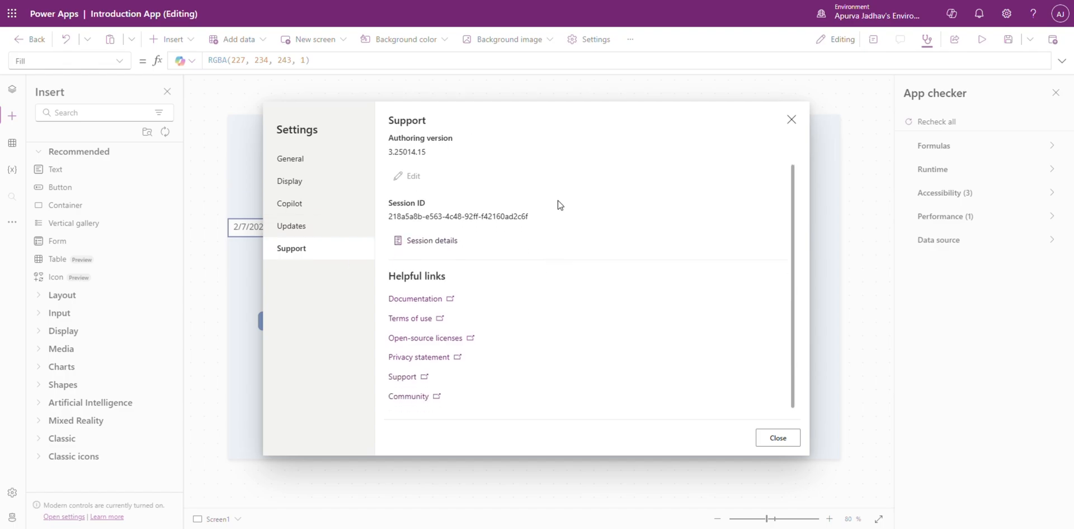
scroll(537, 168, up, 1)
scroll(506, 268, down, 1)
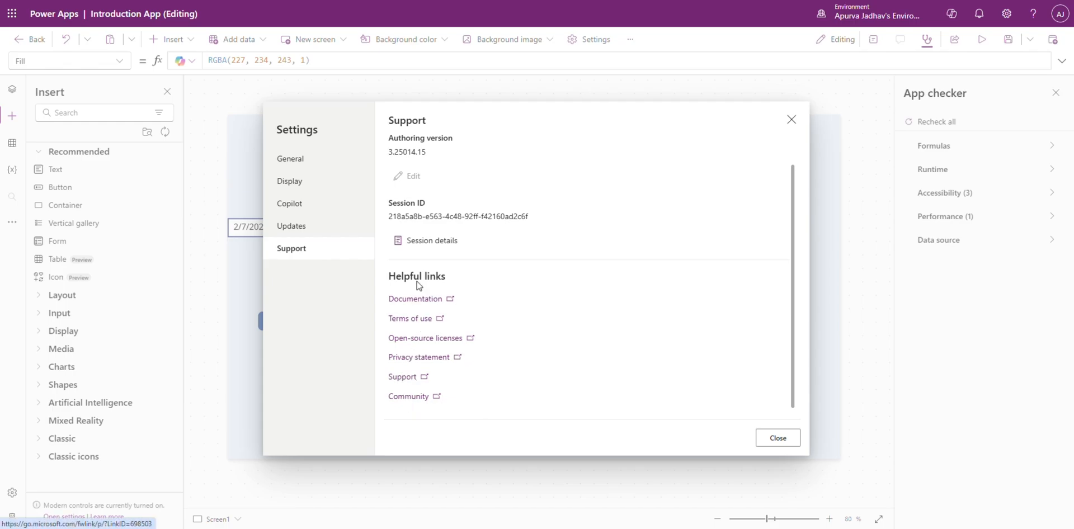
click(780, 440)
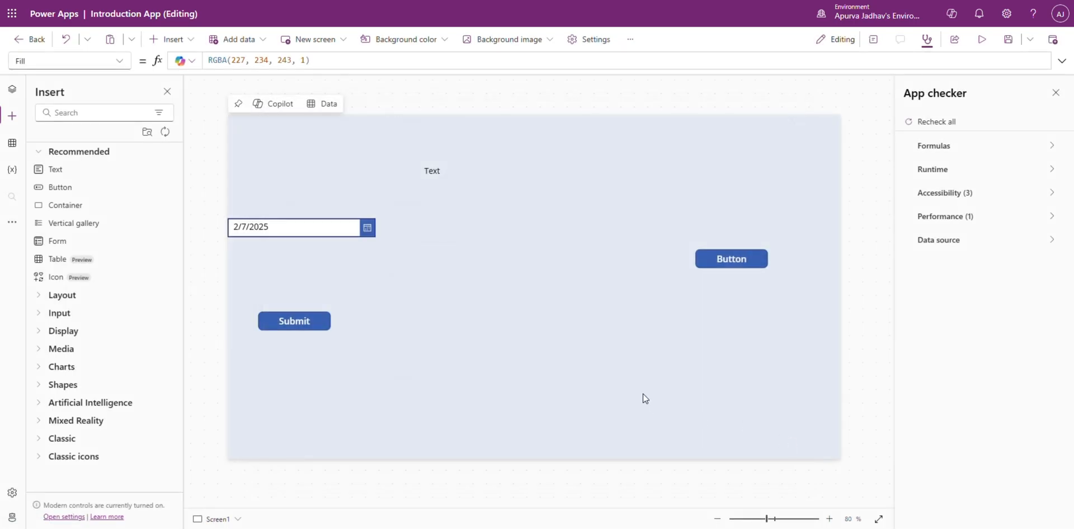
View the app's version history with its modification dates, published status and version notes, and return to the editor
click(630, 40)
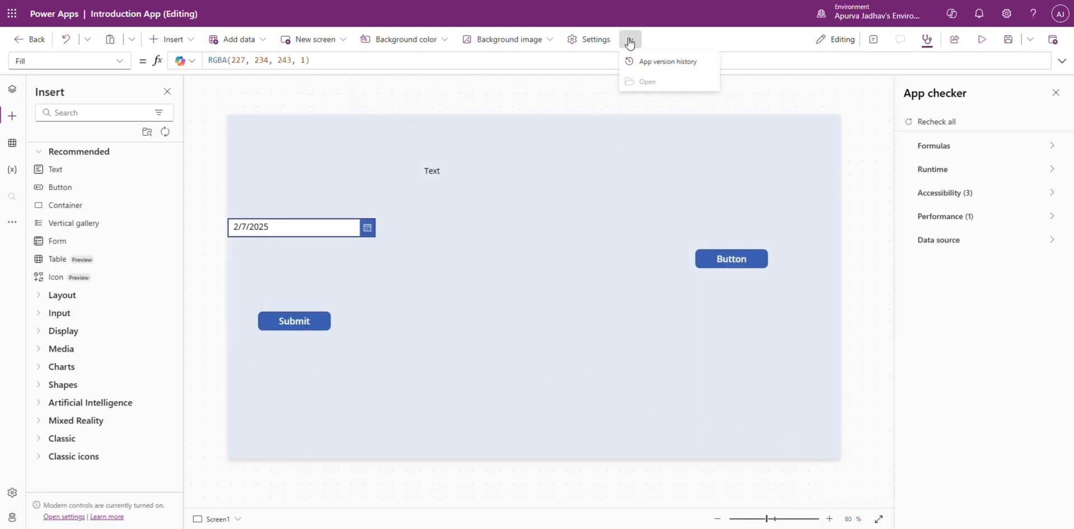
click(668, 66)
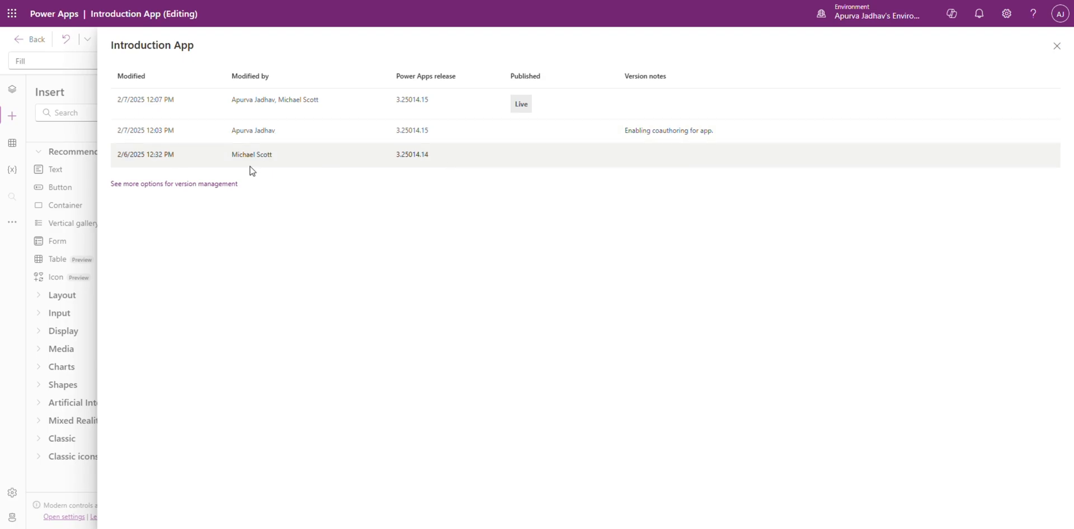
click(1057, 45)
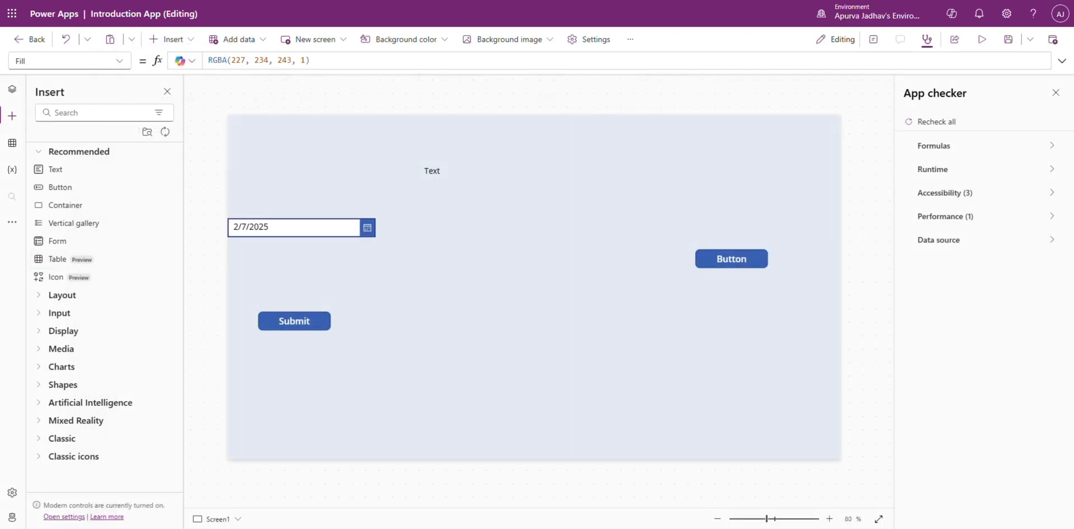
Open the virtual agent, continue to its suggested help topics, and close the chat
click(11, 519)
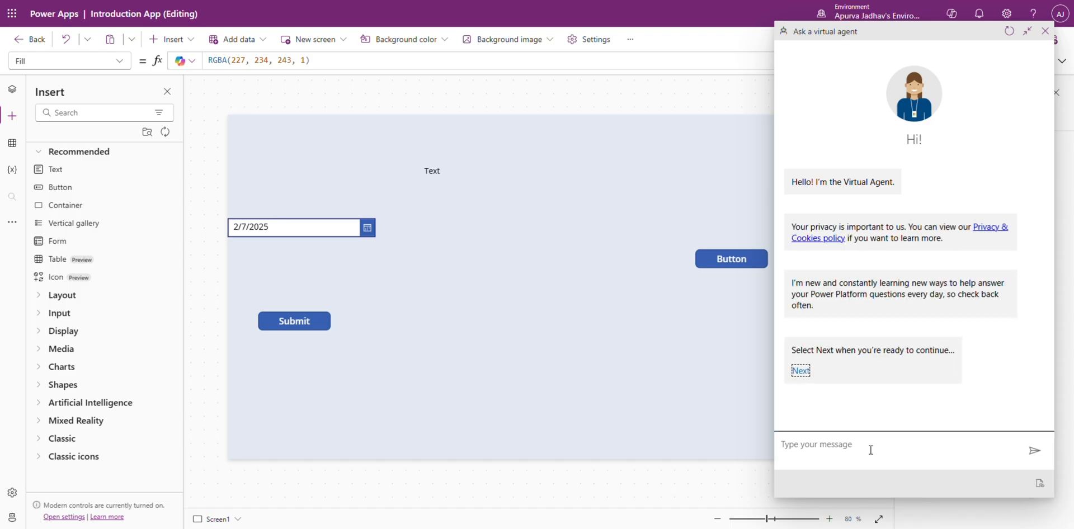
click(806, 377)
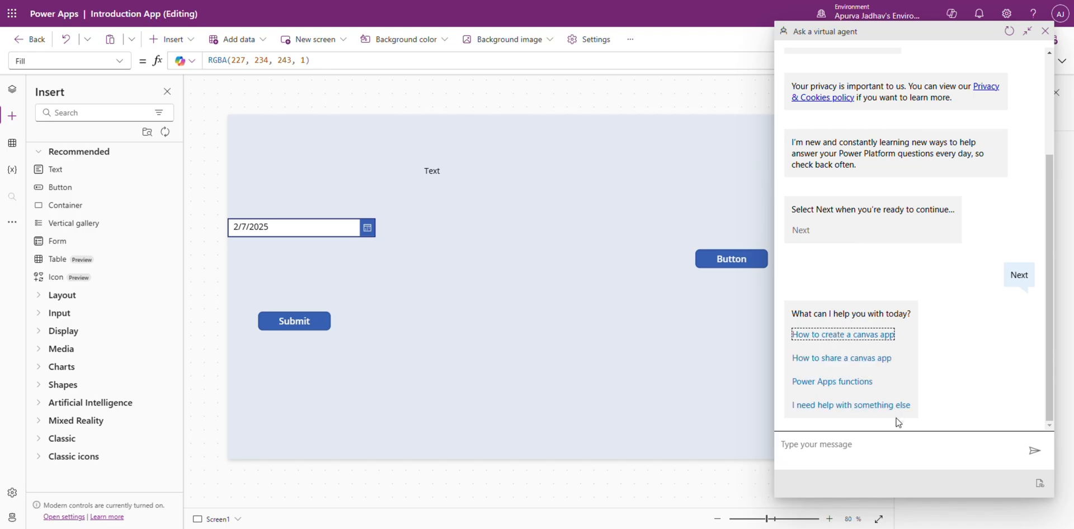
click(1045, 31)
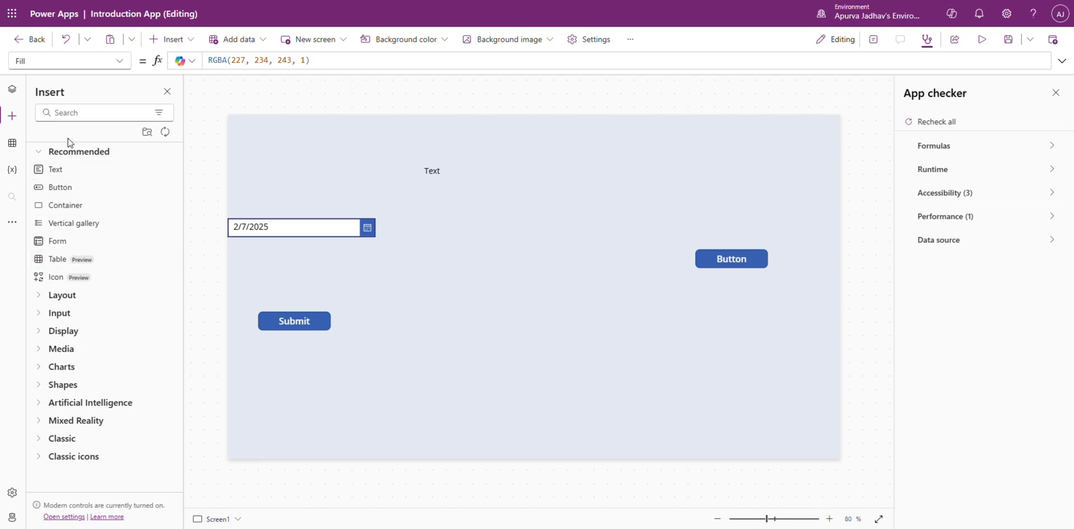
Show the Submit button in the screen's control tree, enlarge the canvas view to 91%, and fit it back to the window
click(12, 88)
click(294, 321)
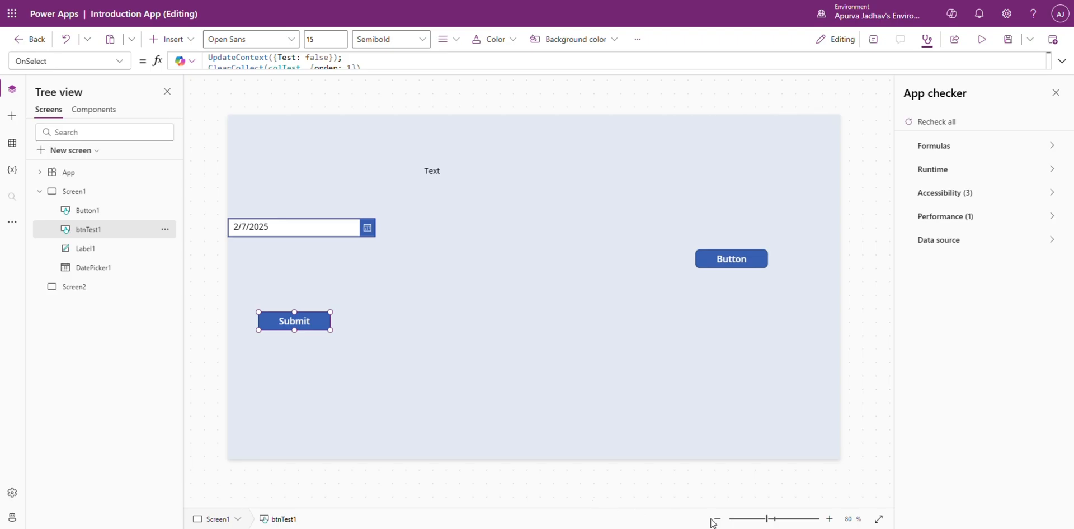
mouse_move(769, 523)
mouse_down()
mouse_move(743, 520)
mouse_move(800, 526)
mouse_move(758, 523)
mouse_move(772, 526)
mouse_up()
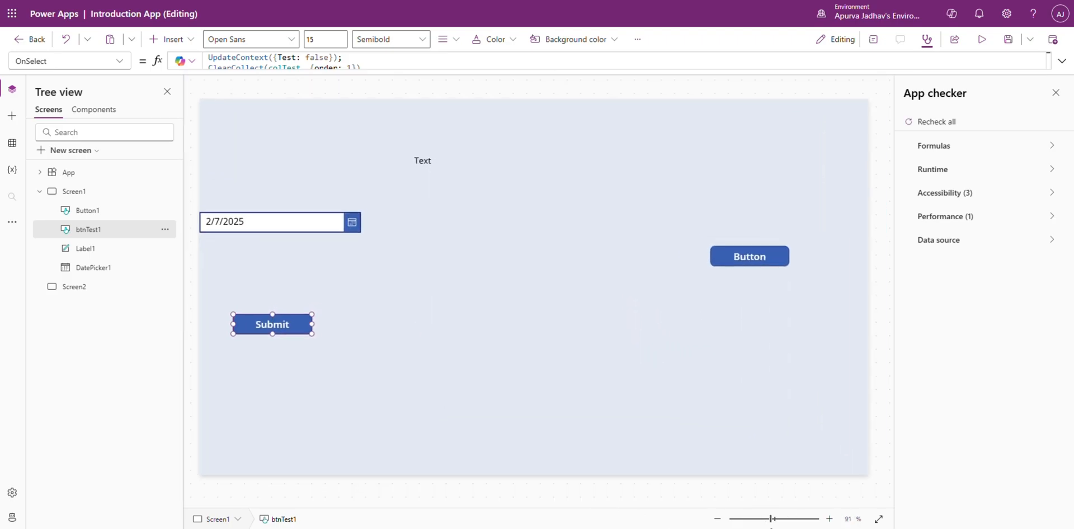
click(879, 520)
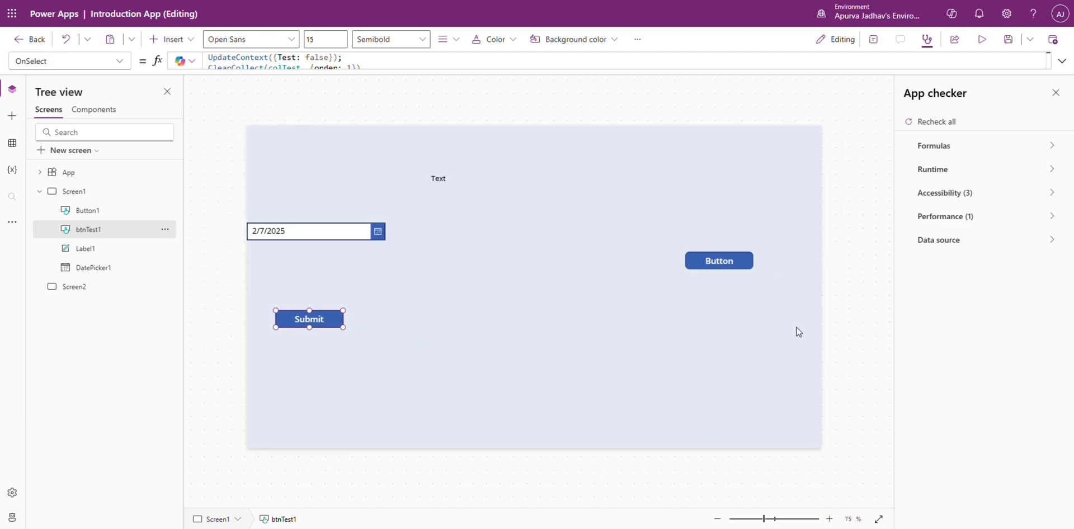
Have Copilot generate a new button on Screen1 with the prompt "add a button with Save name", and select that button
click(951, 13)
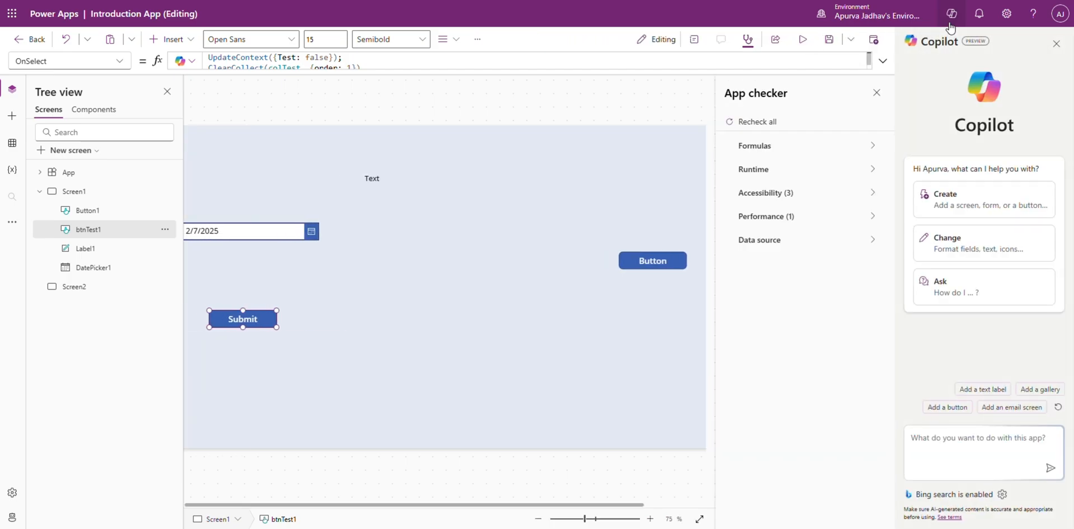
click(957, 444)
text(aa)
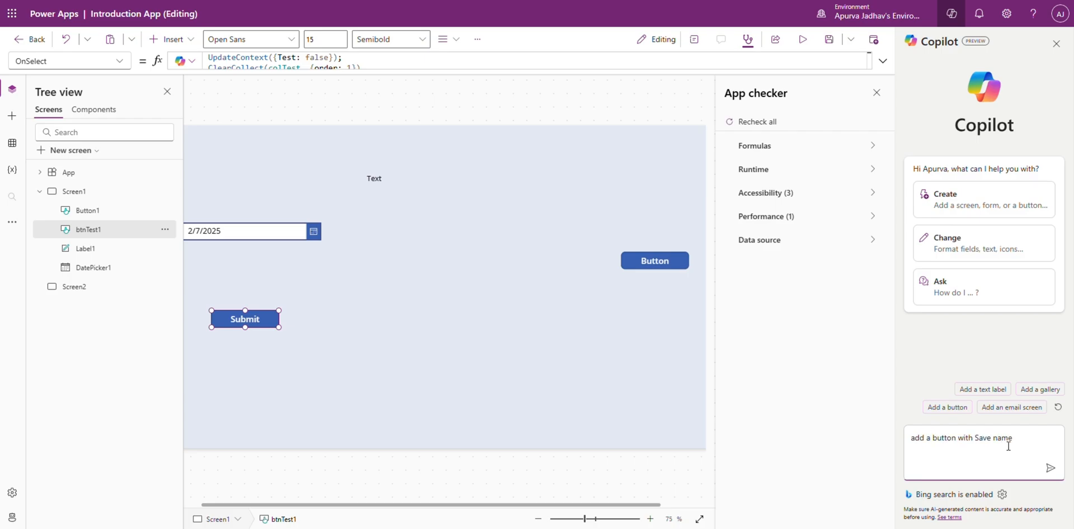
click(1048, 469)
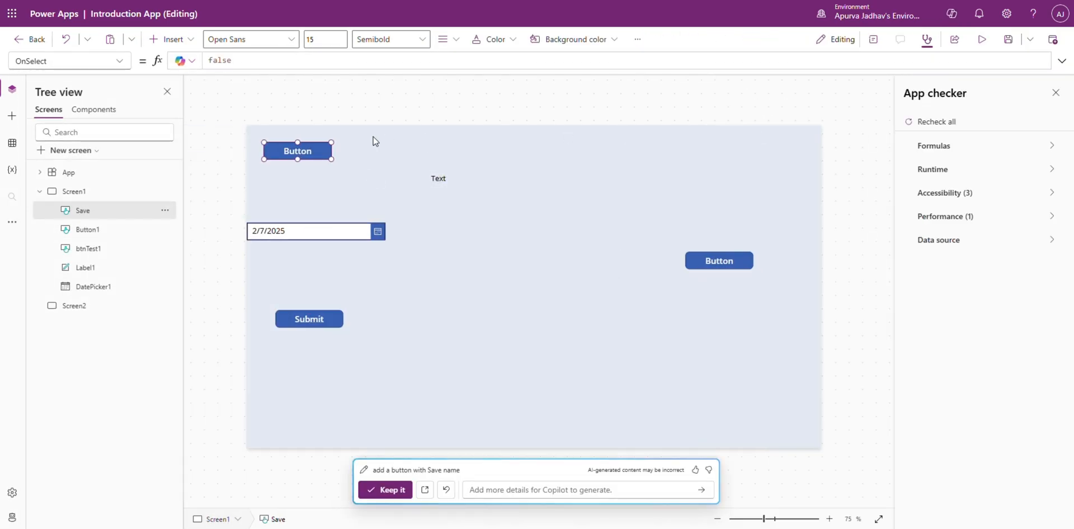
click(291, 156)
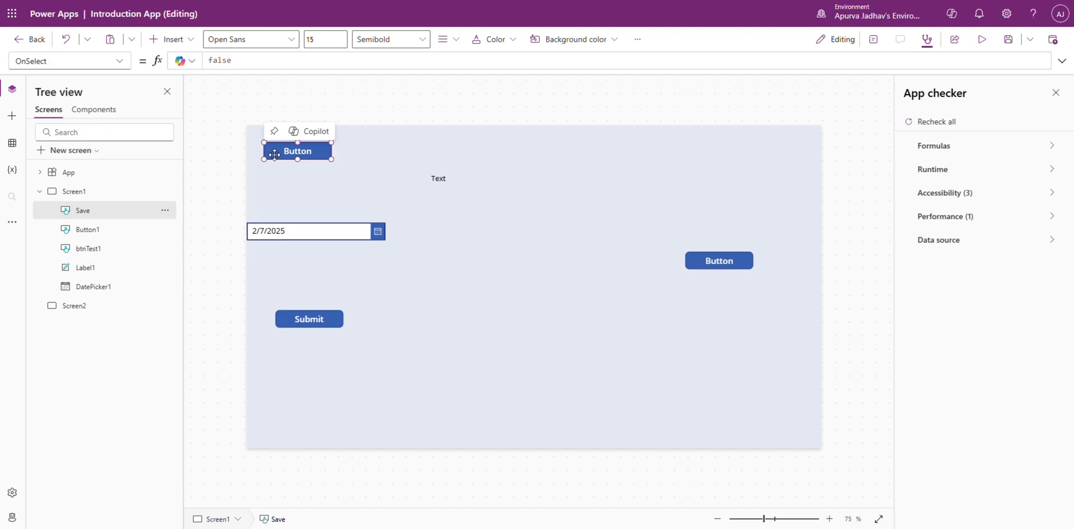
Ask Copilot to add an email screen to the app using its suggested prompt
click(952, 13)
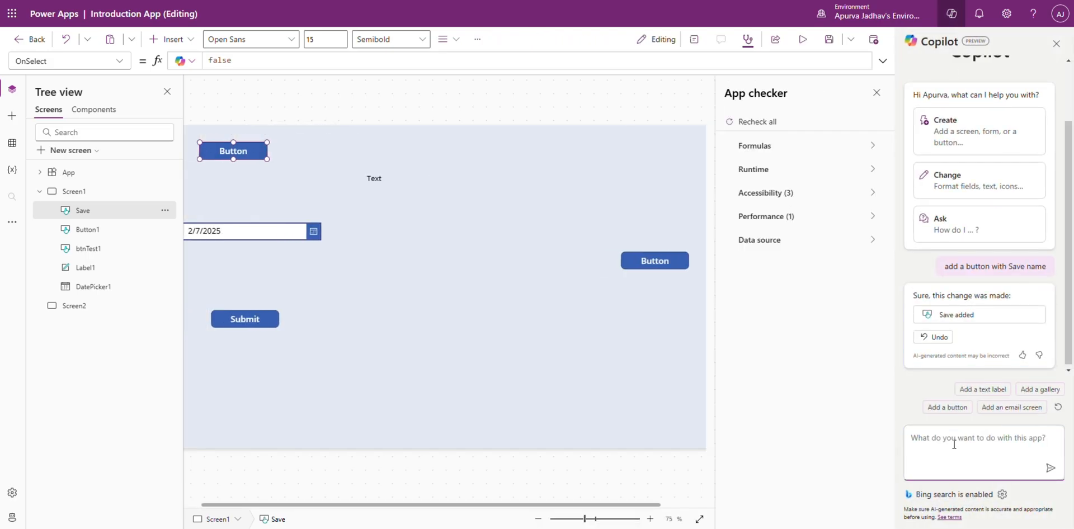
click(1007, 407)
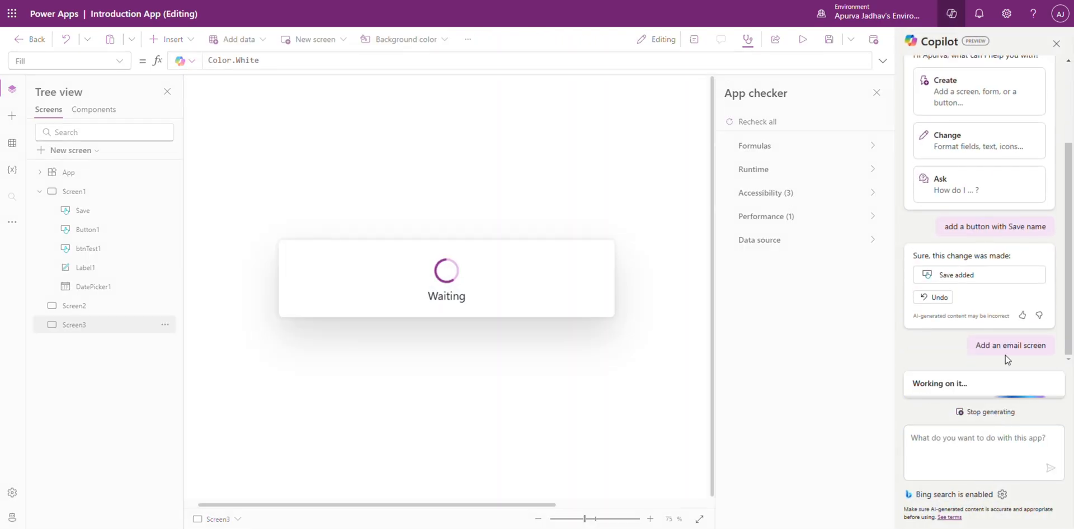